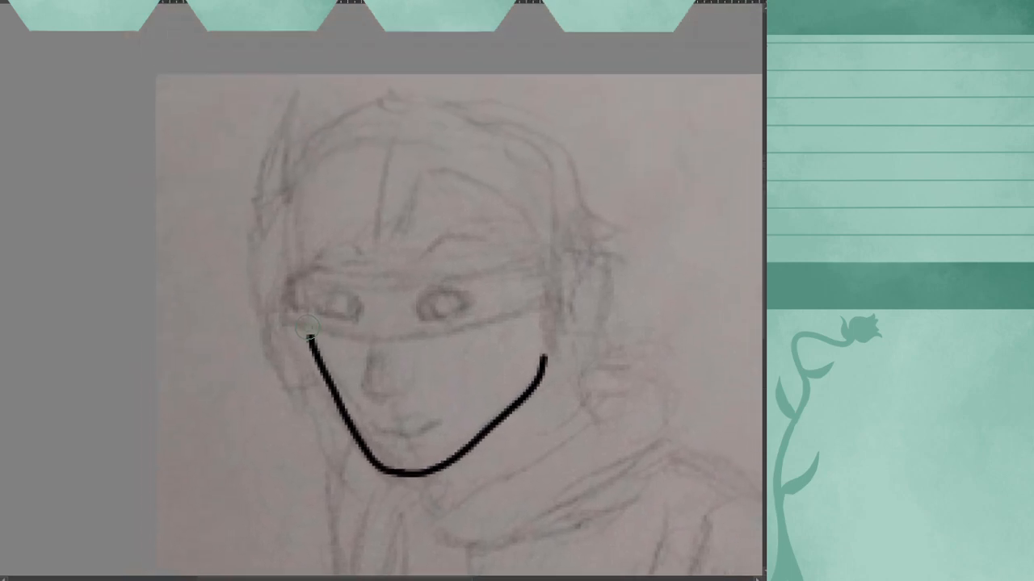
# - Extend the jaw line upward and ink the visor band across the eyes, with a short curved line above it
pyautogui.scroll(2, 422, 320)
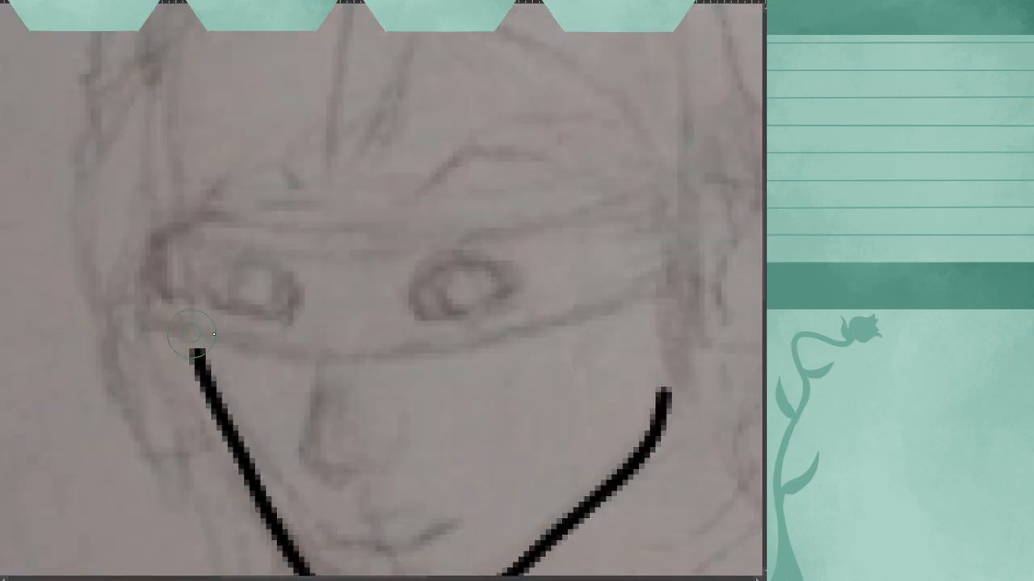
pyautogui.moveTo(193, 353); pyautogui.dragTo(208, 389)
pyautogui.moveTo(160, 332); pyautogui.dragTo(163, 202)
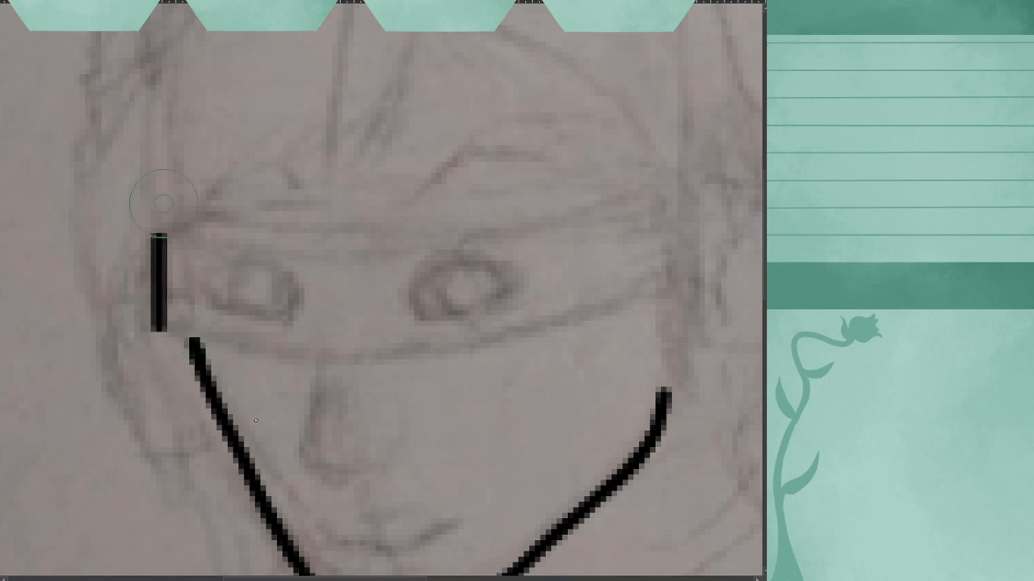
pyautogui.moveTo(173, 331)
pyautogui.mouseDown()
pyautogui.moveTo(352, 353)
pyautogui.moveTo(452, 352)
pyautogui.moveTo(661, 278)
pyautogui.mouseUp()
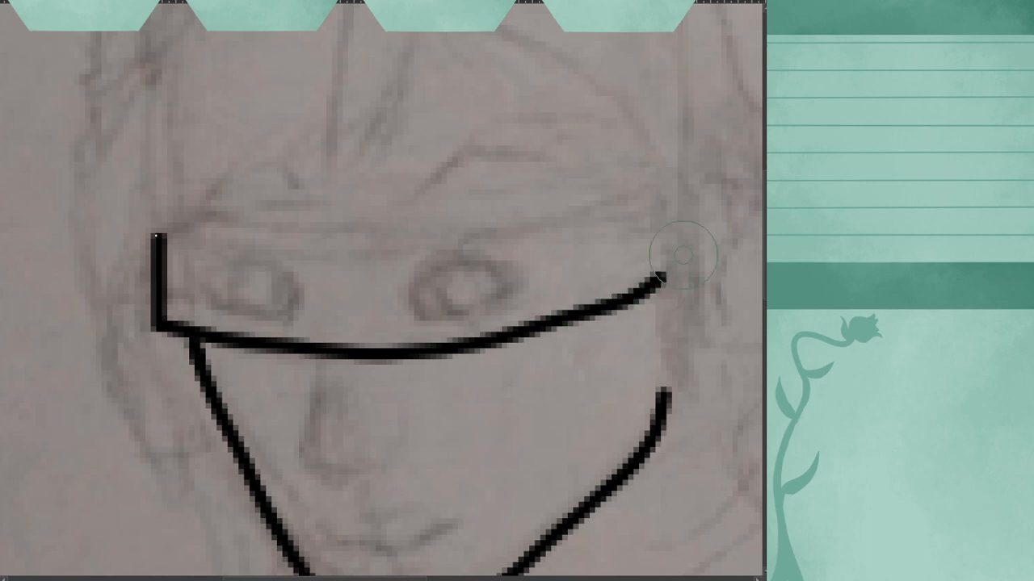
pyautogui.moveTo(194, 217)
pyautogui.mouseDown()
pyautogui.moveTo(369, 229)
pyautogui.moveTo(554, 224)
pyautogui.moveTo(655, 195)
pyautogui.mouseUp()
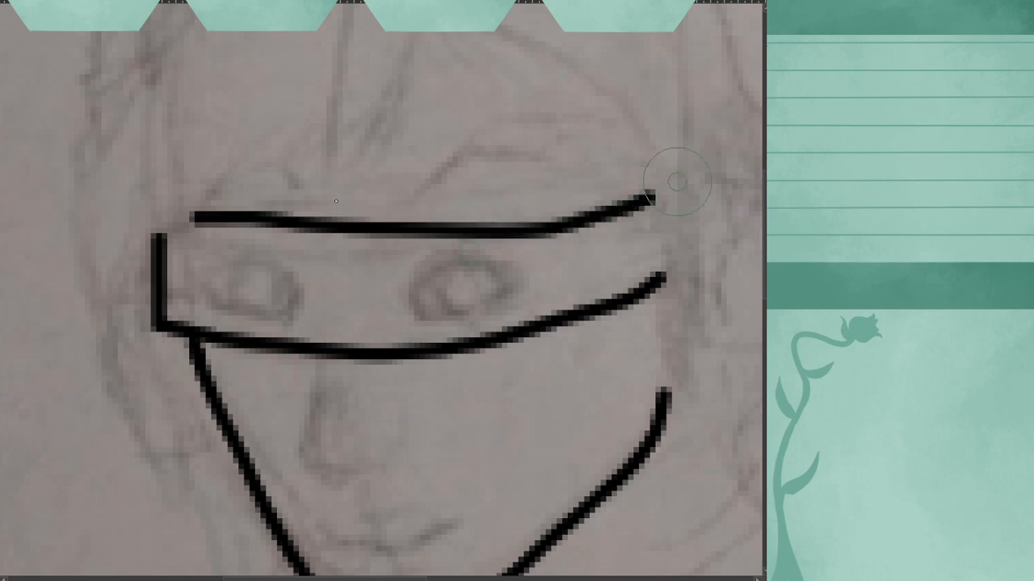
pyautogui.moveTo(421, 198); pyautogui.dragTo(620, 169)
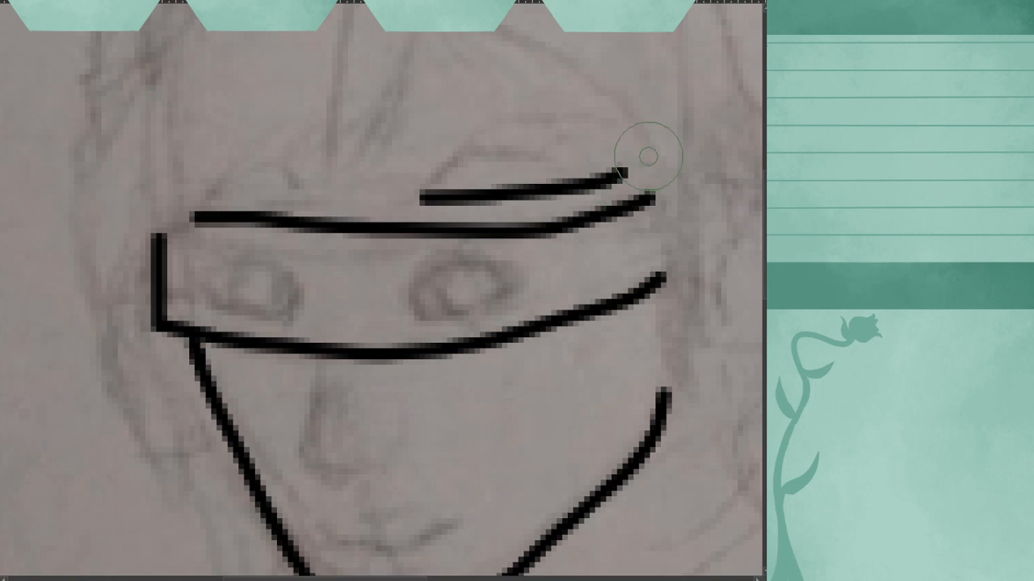
# - Ink the long pointed hair lock beside the face and the jagged fringe across the forehead down to the jaw
pyautogui.press('-')
pyautogui.press('-')
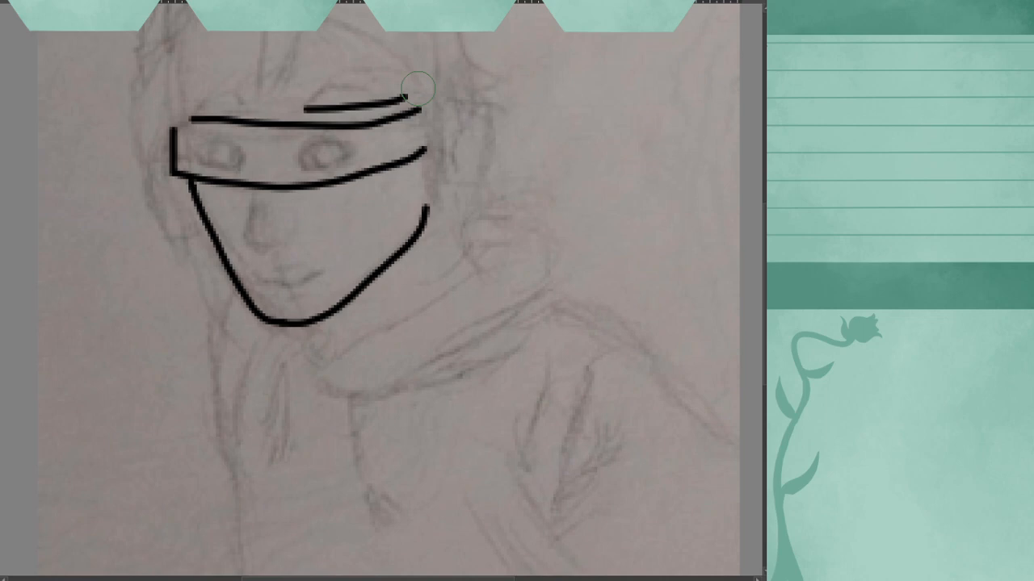
pyautogui.moveTo(430, 266)
pyautogui.mouseDown()
pyautogui.moveTo(499, 304)
pyautogui.moveTo(513, 421)
pyautogui.mouseUp()
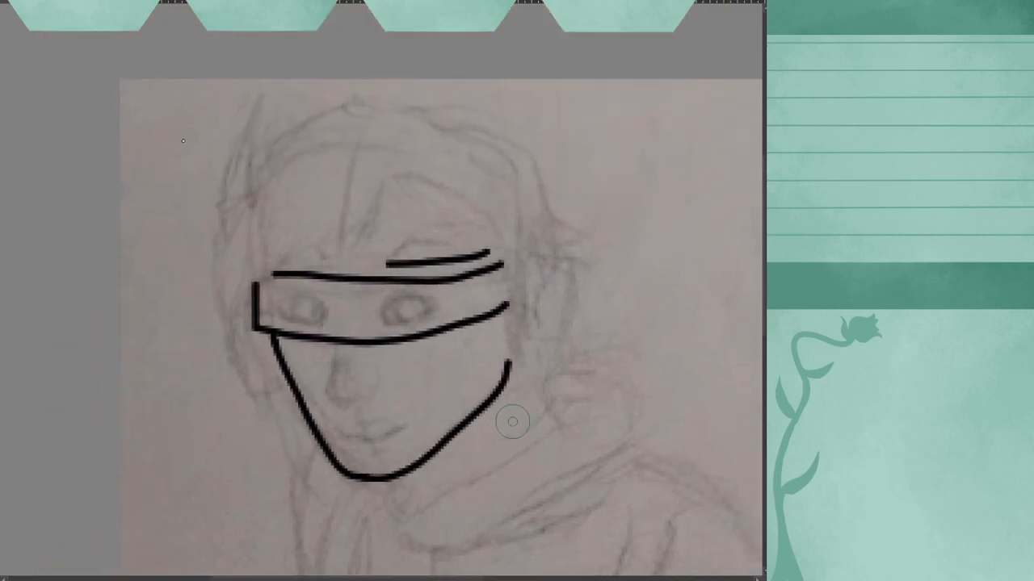
pyautogui.scroll(1, 159, 141)
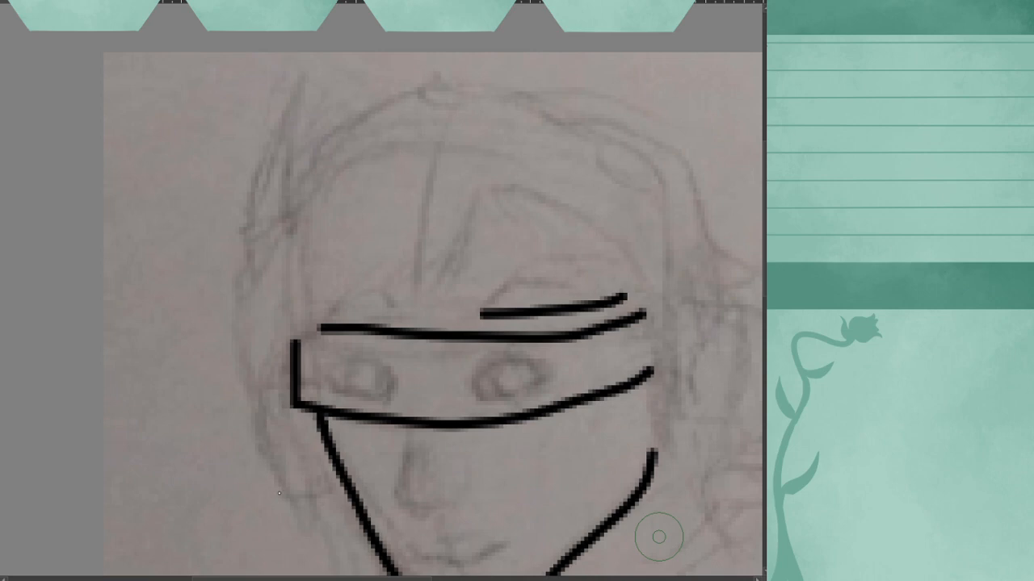
pyautogui.moveTo(277, 492)
pyautogui.mouseDown()
pyautogui.moveTo(234, 315)
pyautogui.moveTo(243, 268)
pyautogui.moveTo(289, 208)
pyautogui.mouseUp()
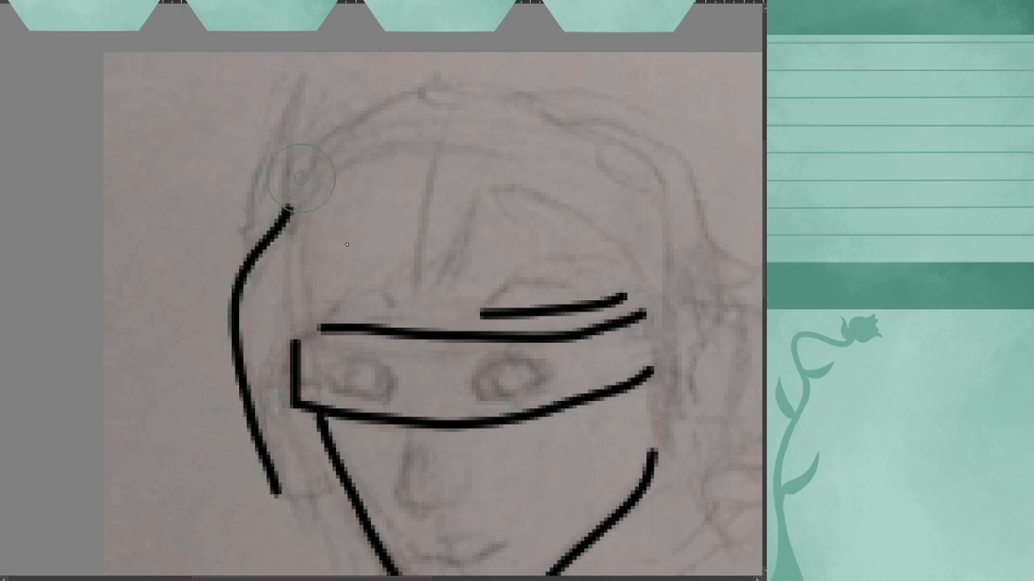
pyautogui.moveTo(277, 495)
pyautogui.mouseDown()
pyautogui.moveTo(276, 404)
pyautogui.moveTo(289, 351)
pyautogui.moveTo(355, 287)
pyautogui.moveTo(390, 310)
pyautogui.moveTo(419, 297)
pyautogui.moveTo(473, 205)
pyautogui.moveTo(478, 286)
pyautogui.moveTo(560, 257)
pyautogui.moveTo(556, 271)
pyautogui.moveTo(630, 303)
pyautogui.moveTo(656, 348)
pyautogui.moveTo(666, 480)
pyautogui.mouseUp()
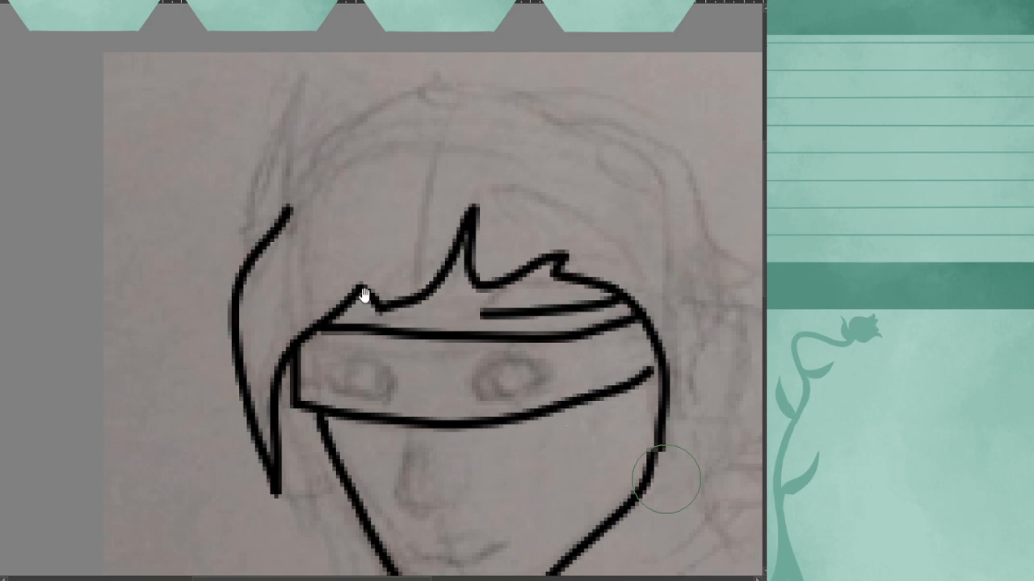
# - Try to ink the outer hair outline over the crown from the side lock toward the ear
pyautogui.moveTo(361, 291)
pyautogui.mouseDown()
pyautogui.moveTo(364, 353)
pyautogui.moveTo(281, 239)
pyautogui.moveTo(415, 162)
pyautogui.moveTo(408, 188)
pyautogui.moveTo(503, 181)
pyautogui.moveTo(601, 243)
pyautogui.moveTo(587, 258)
pyautogui.moveTo(656, 338)
pyautogui.moveTo(674, 402)
pyautogui.mouseUp()
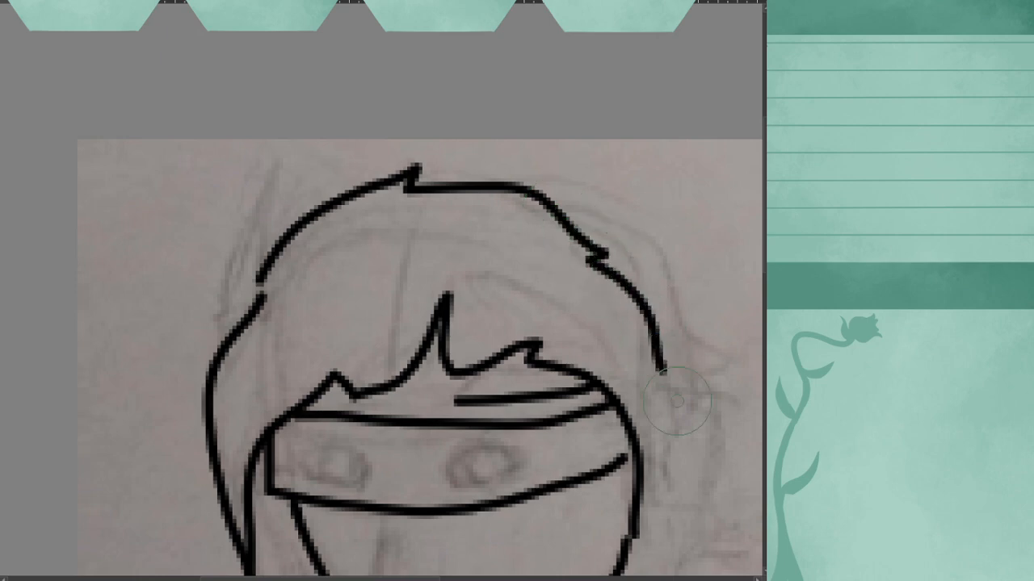
pyautogui.scroll(-5, 677, 402)
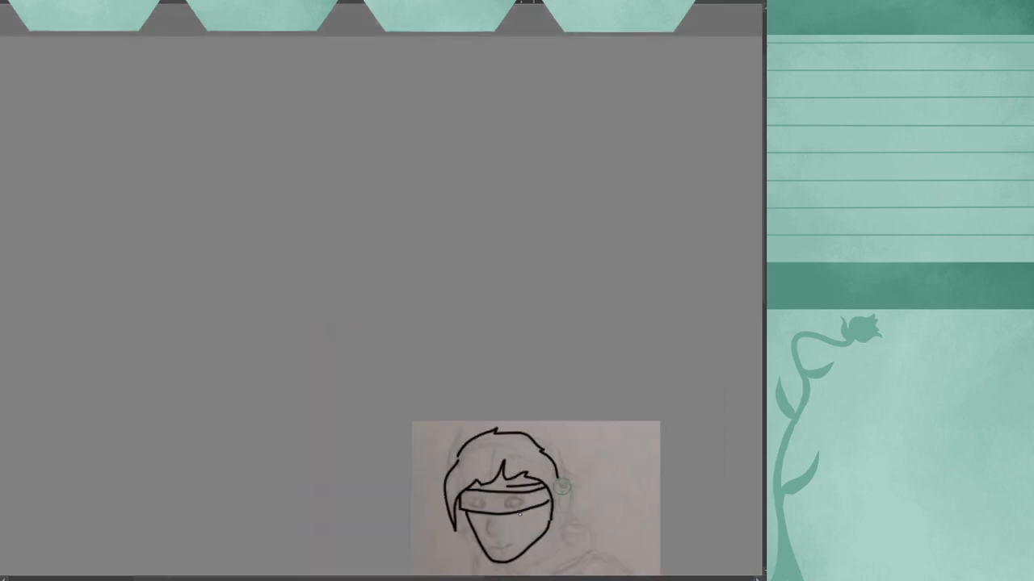
pyautogui.scroll(4, 563, 485)
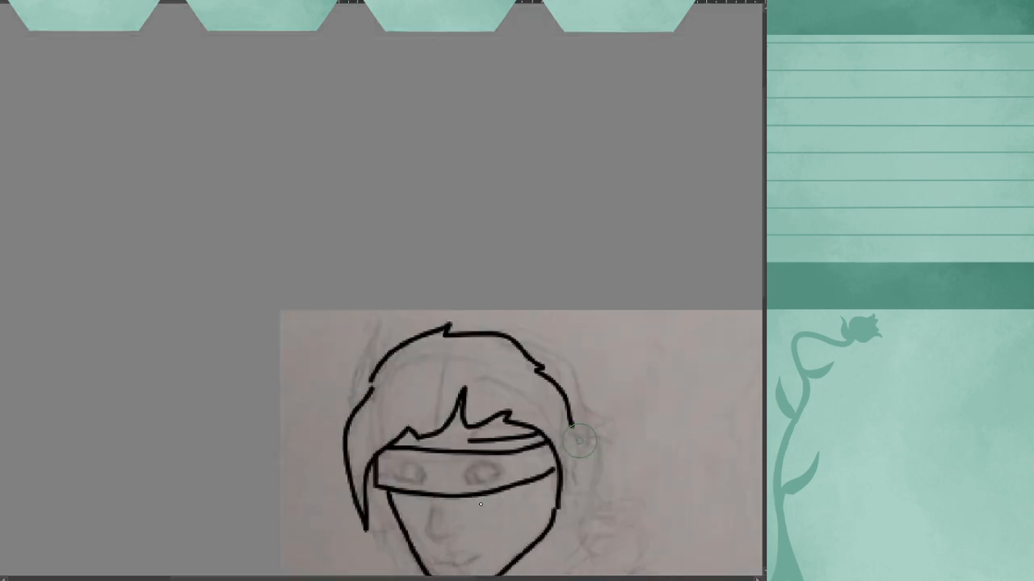
pyautogui.hotkey('ctrl', 'z')
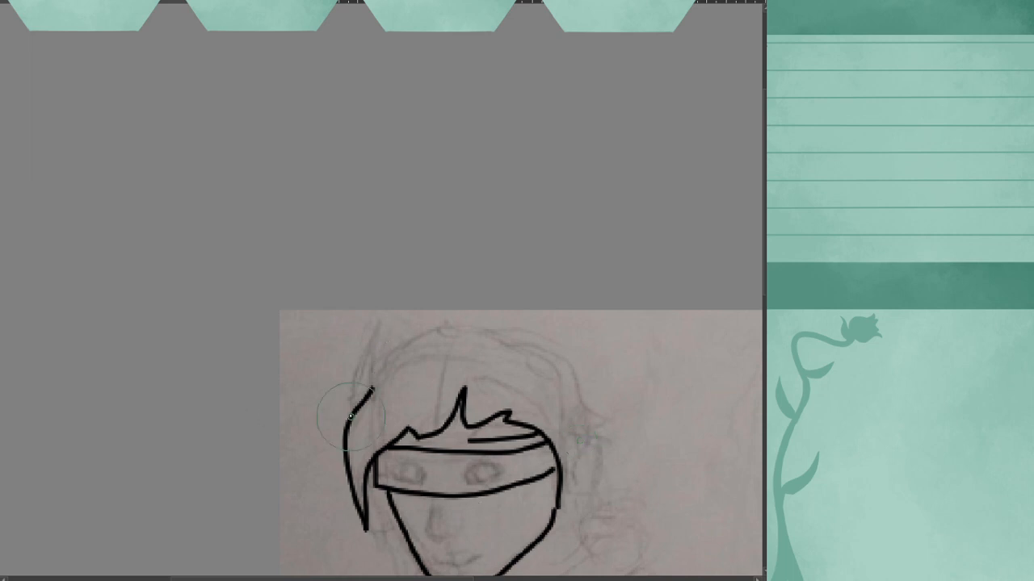
# - Ink the tall pointed feather shape above the side hair lock, with an inner line and a closing edge
pyautogui.moveTo(351, 416)
pyautogui.mouseDown()
pyautogui.moveTo(358, 347)
pyautogui.moveTo(375, 320)
pyautogui.mouseUp()
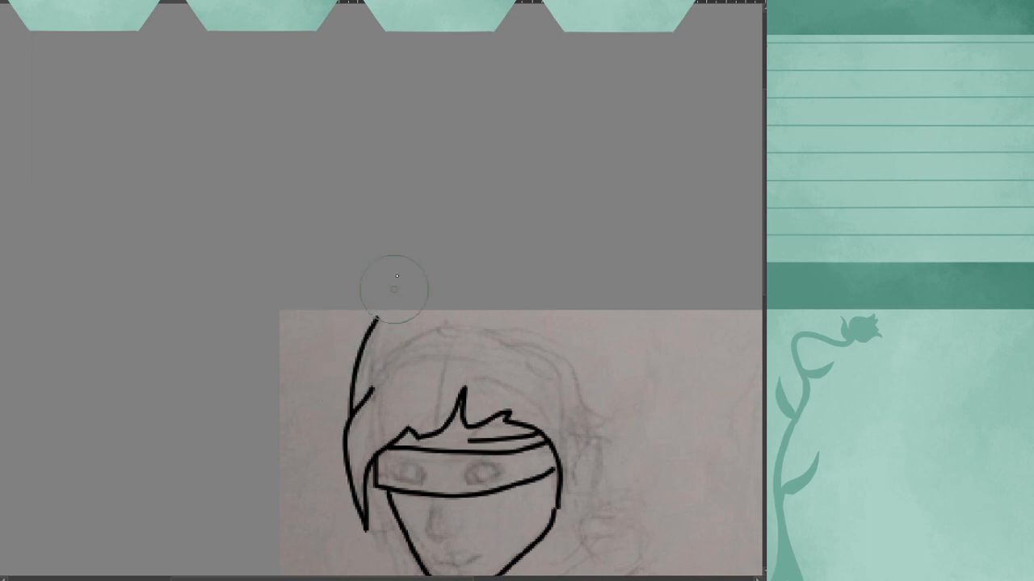
pyautogui.scroll(2, 182, 331)
pyautogui.scroll(1, 547, 487)
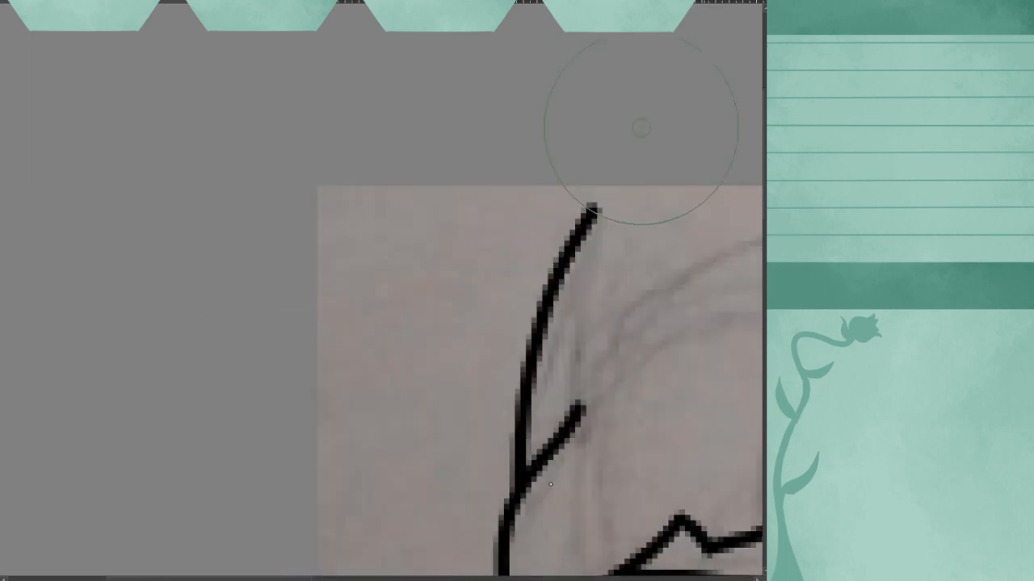
pyautogui.moveTo(549, 435)
pyautogui.mouseDown()
pyautogui.moveTo(554, 334)
pyautogui.moveTo(589, 219)
pyautogui.moveTo(610, 188)
pyautogui.mouseUp()
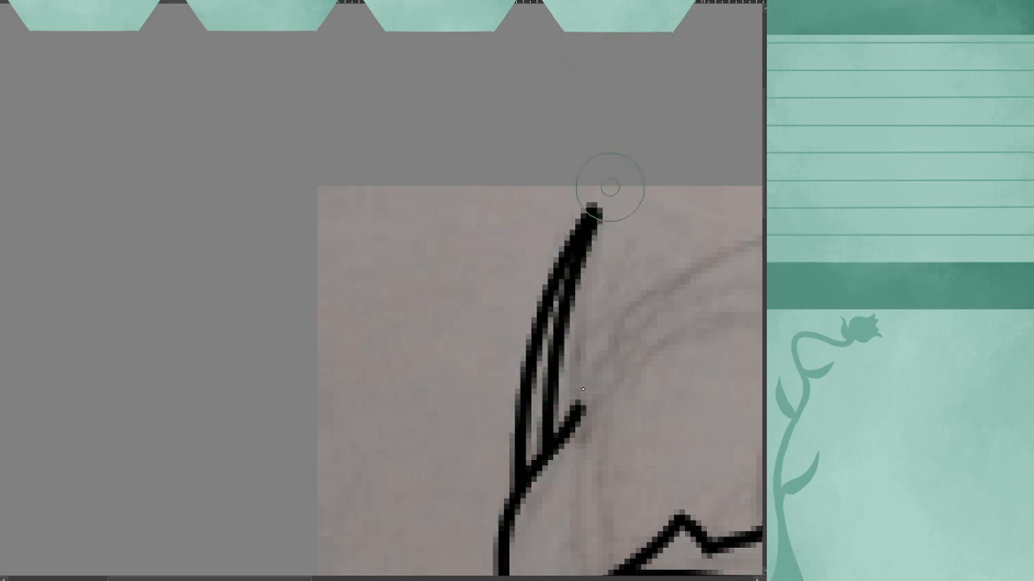
pyautogui.moveTo(580, 412)
pyautogui.mouseDown()
pyautogui.moveTo(574, 377)
pyautogui.moveTo(601, 179)
pyautogui.mouseUp()
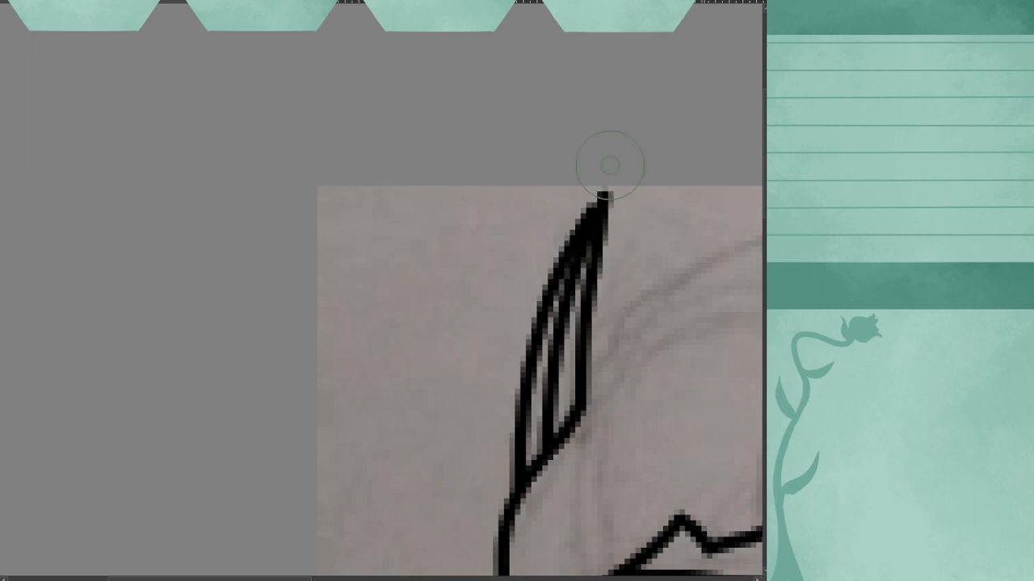
# - Try to ink a small rounded ear piece standing apart from the visor's far end
pyautogui.scroll(-5, 589, 287)
pyautogui.scroll(3, 697, 327)
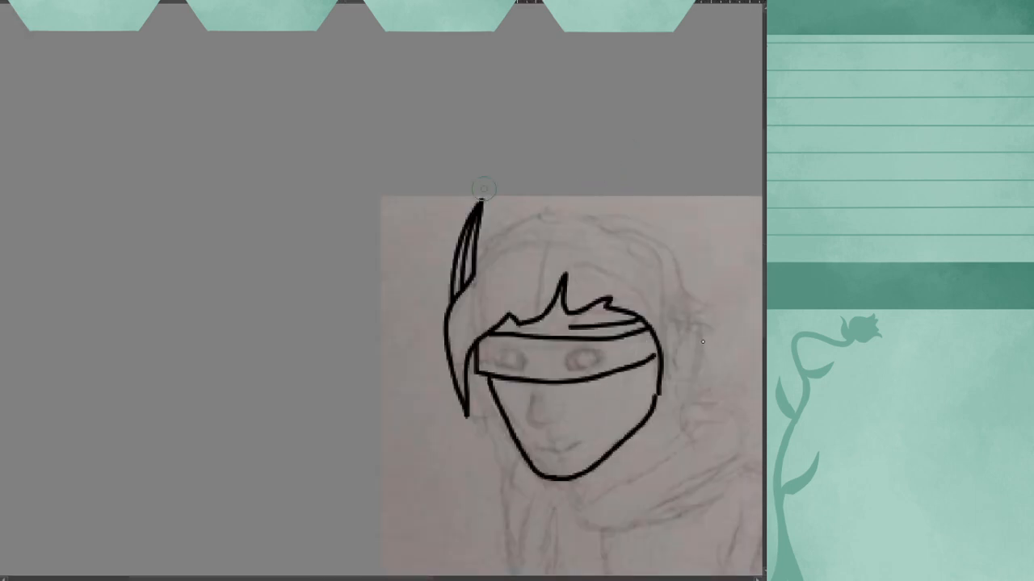
pyautogui.scroll(2, 697, 327)
pyautogui.scroll(2, 697, 320)
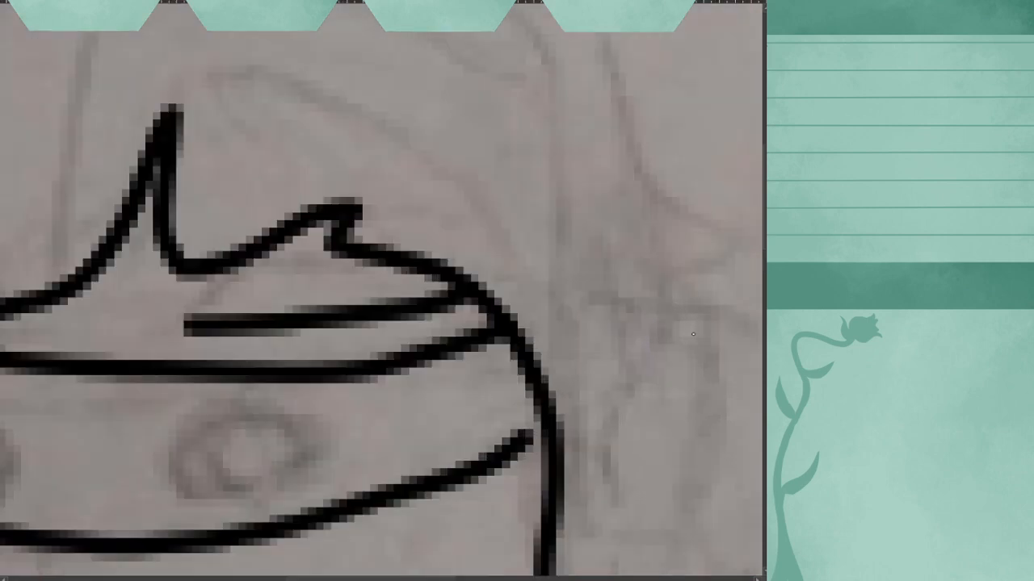
pyautogui.scroll(-3, 692, 334)
pyautogui.moveTo(684, 415); pyautogui.dragTo(688, 433)
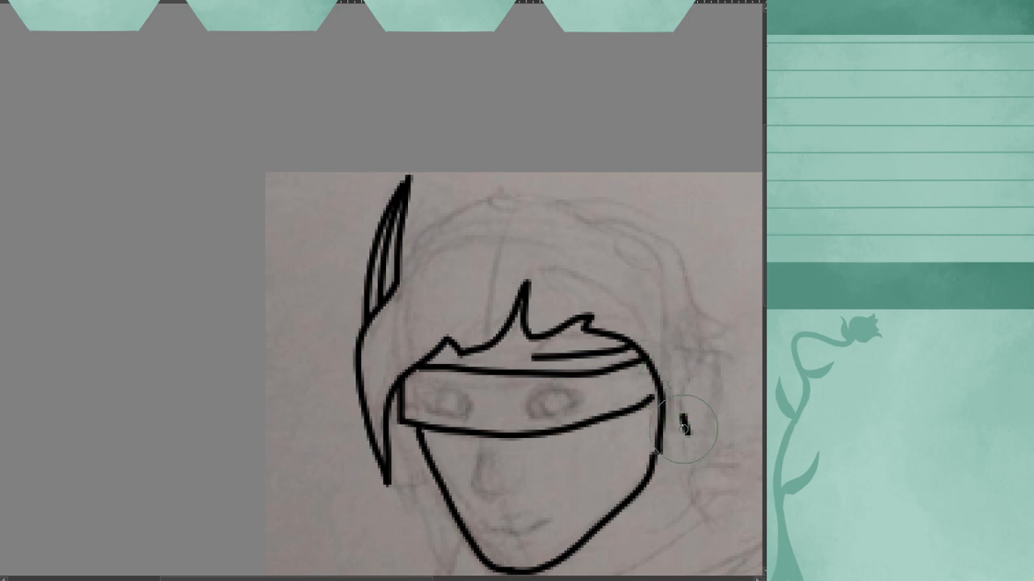
pyautogui.moveTo(686, 433)
pyautogui.mouseDown()
pyautogui.moveTo(684, 385)
pyautogui.moveTo(700, 370)
pyautogui.moveTo(723, 380)
pyautogui.moveTo(727, 416)
pyautogui.moveTo(700, 437)
pyautogui.mouseUp()
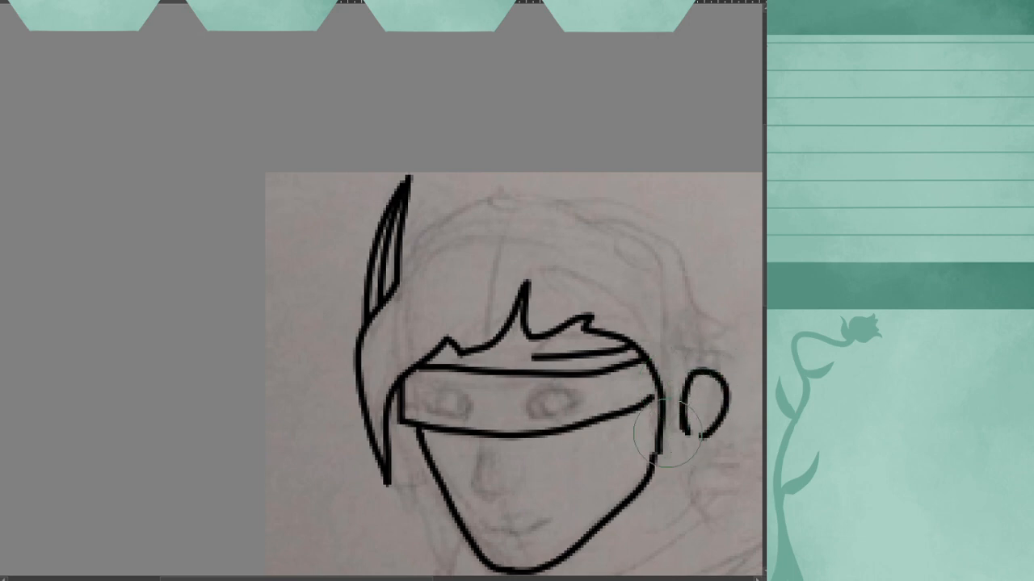
pyautogui.hotkey('ctrl', 'z')
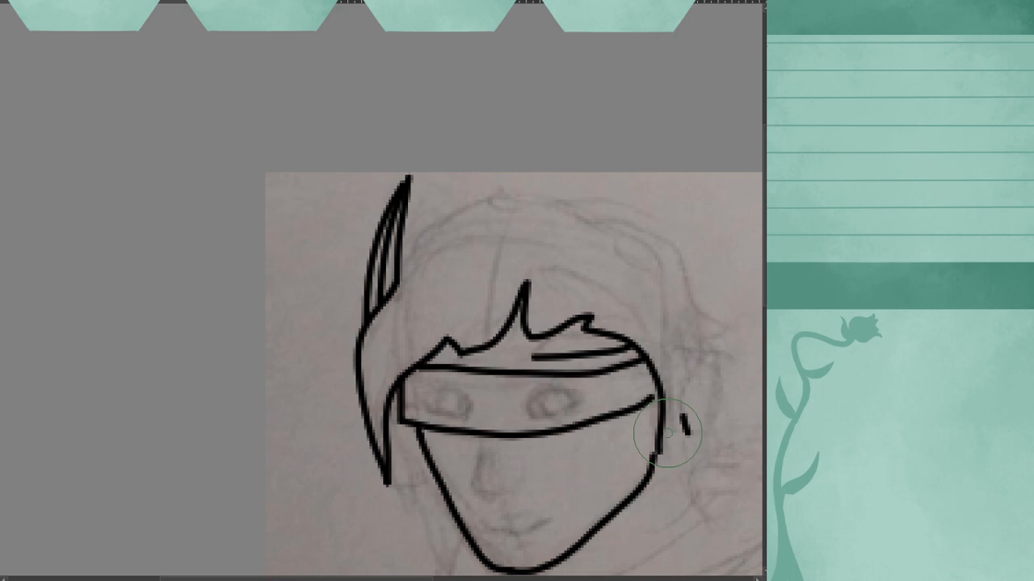
pyautogui.hotkey('ctrl', 'z')
# - Try to ink a larger ear piece against the face, with an outer rim around a teardrop-shaped oval
pyautogui.scroll(3, 757, 391)
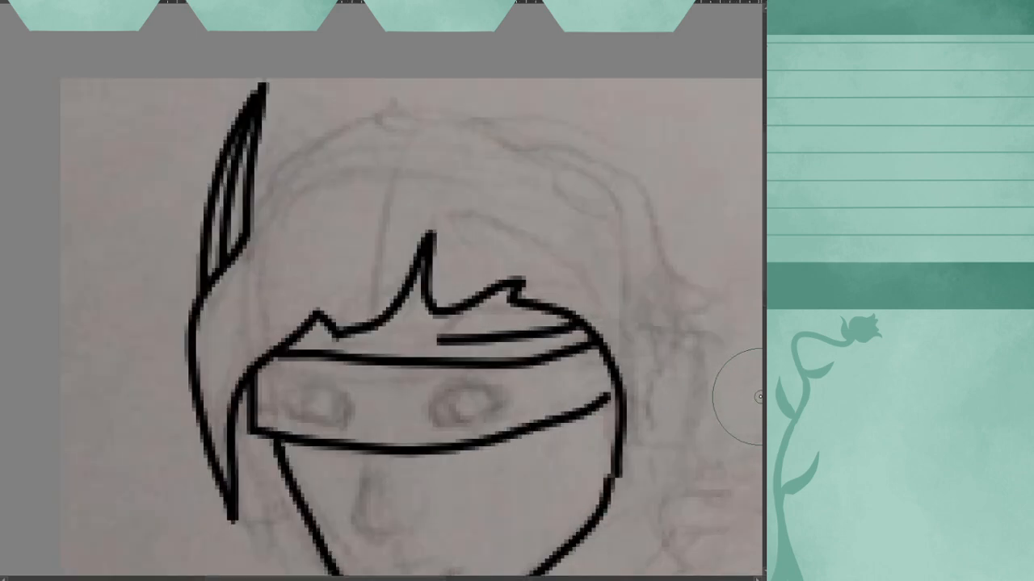
pyautogui.moveTo(635, 492)
pyautogui.mouseDown()
pyautogui.moveTo(604, 441)
pyautogui.moveTo(607, 349)
pyautogui.moveTo(664, 319)
pyautogui.moveTo(692, 396)
pyautogui.moveTo(656, 475)
pyautogui.moveTo(626, 502)
pyautogui.moveTo(558, 454)
pyautogui.moveTo(554, 345)
pyautogui.moveTo(572, 315)
pyautogui.mouseUp()
pyautogui.moveTo(565, 489); pyautogui.dragTo(618, 515)
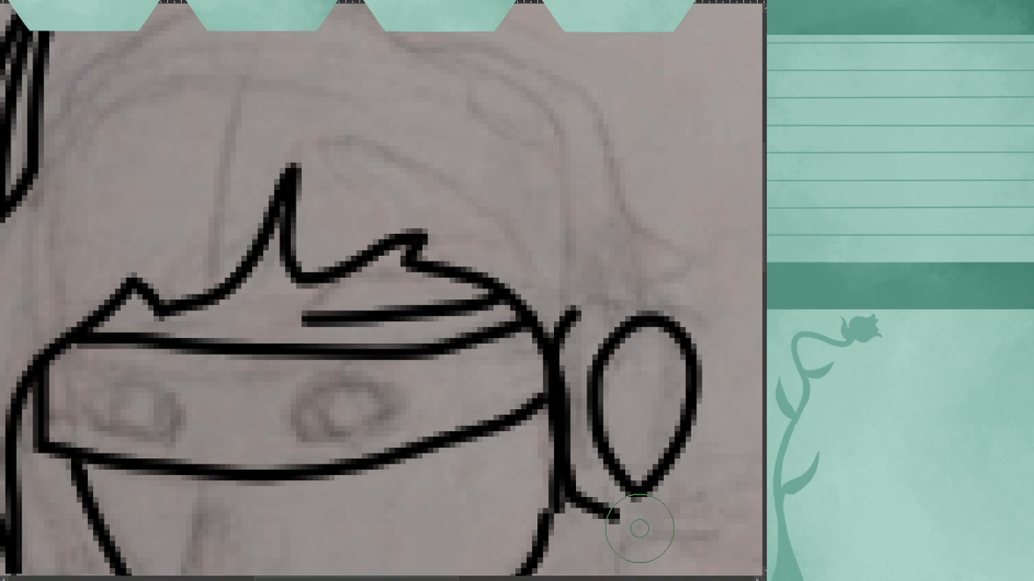
pyautogui.moveTo(569, 319)
pyautogui.mouseDown()
pyautogui.moveTo(620, 294)
pyautogui.moveTo(671, 311)
pyautogui.moveTo(694, 363)
pyautogui.mouseUp()
pyautogui.moveTo(606, 512); pyautogui.dragTo(673, 456)
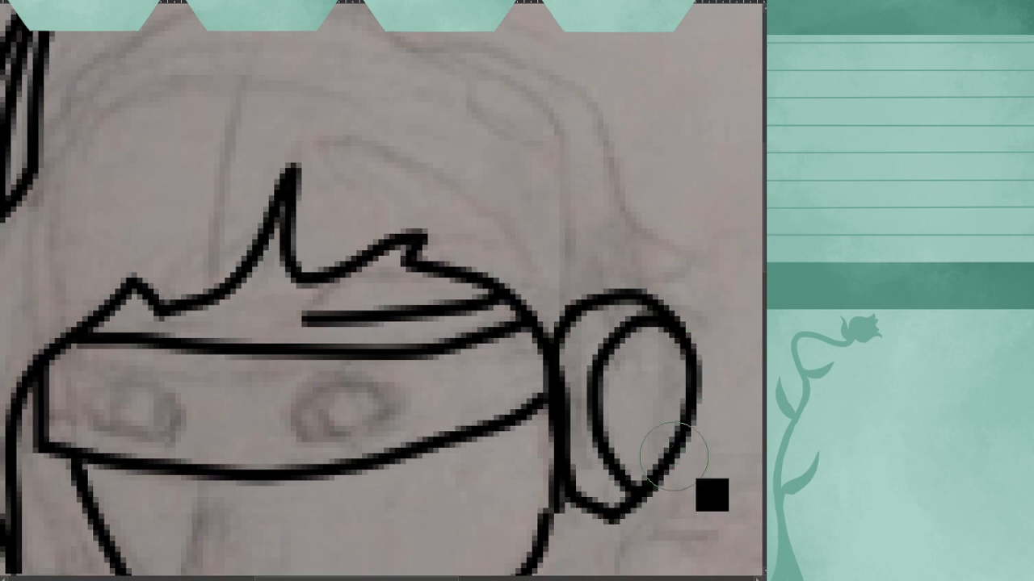
pyautogui.hotkey('ctrl', 'z')
pyautogui.hotkey('ctrl', 'z')
pyautogui.hotkey('ctrl', 'z')
pyautogui.hotkey('ctrl', 'z')
pyautogui.hotkey('ctrl', 'z')
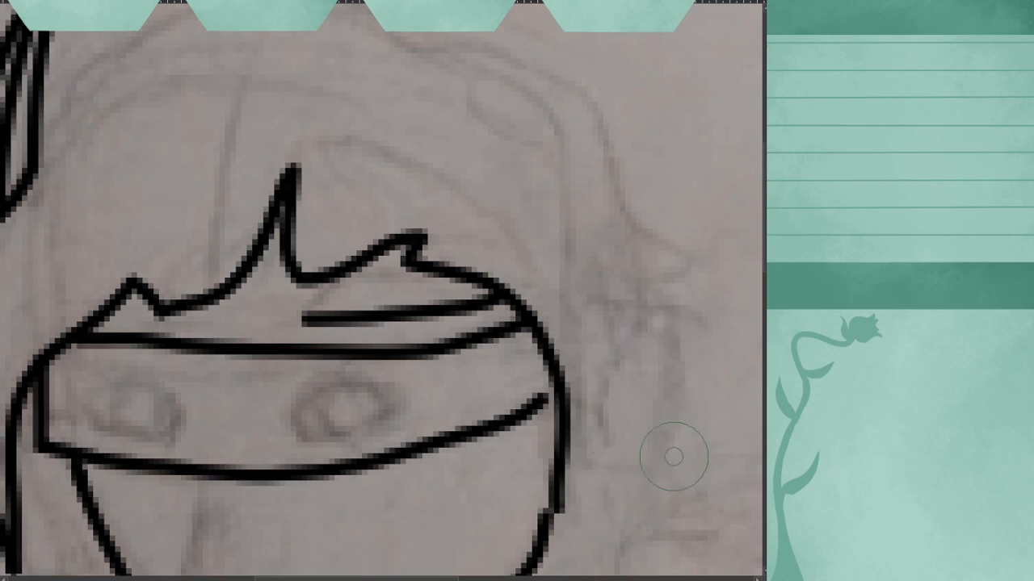
# - Ink a narrow oval ear piece against the side of the face, with a curved inner rim line
pyautogui.moveTo(597, 491)
pyautogui.mouseDown()
pyautogui.moveTo(560, 439)
pyautogui.moveTo(557, 370)
pyautogui.moveTo(581, 329)
pyautogui.moveTo(611, 308)
pyautogui.moveTo(656, 315)
pyautogui.moveTo(684, 341)
pyautogui.mouseUp()
pyautogui.moveTo(612, 307)
pyautogui.mouseDown()
pyautogui.moveTo(661, 308)
pyautogui.moveTo(612, 357)
pyautogui.moveTo(602, 415)
pyautogui.moveTo(623, 465)
pyautogui.moveTo(595, 493)
pyautogui.moveTo(632, 493)
pyautogui.moveTo(607, 396)
pyautogui.mouseUp()
pyautogui.moveTo(624, 491)
pyautogui.mouseDown()
pyautogui.moveTo(642, 490)
pyautogui.moveTo(676, 404)
pyautogui.moveTo(669, 335)
pyautogui.moveTo(631, 305)
pyautogui.mouseUp()
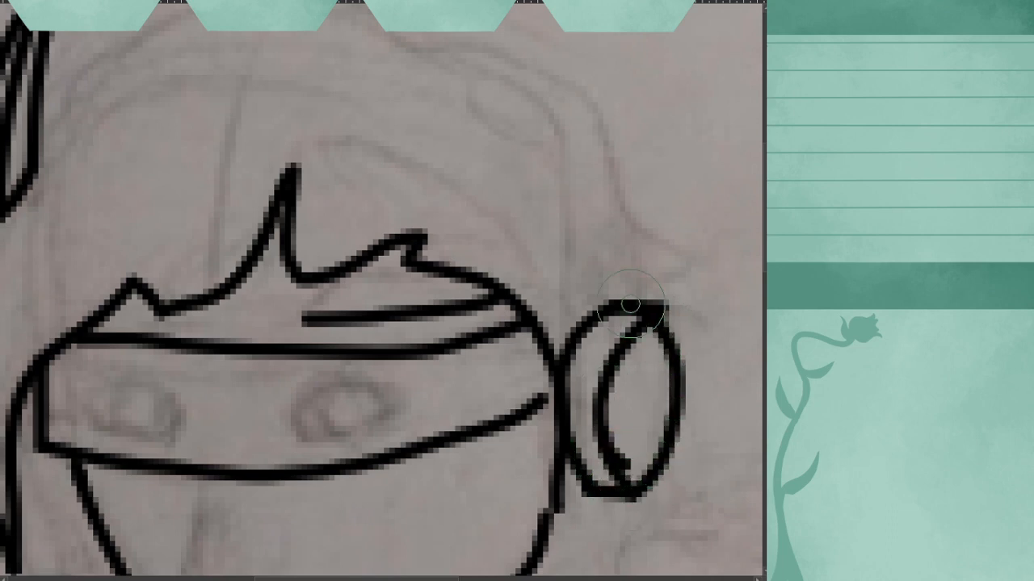
# - Ink a short hair tuft rising from the feather's base and try a jagged outline over the crown
pyautogui.scroll(-5, 630, 304)
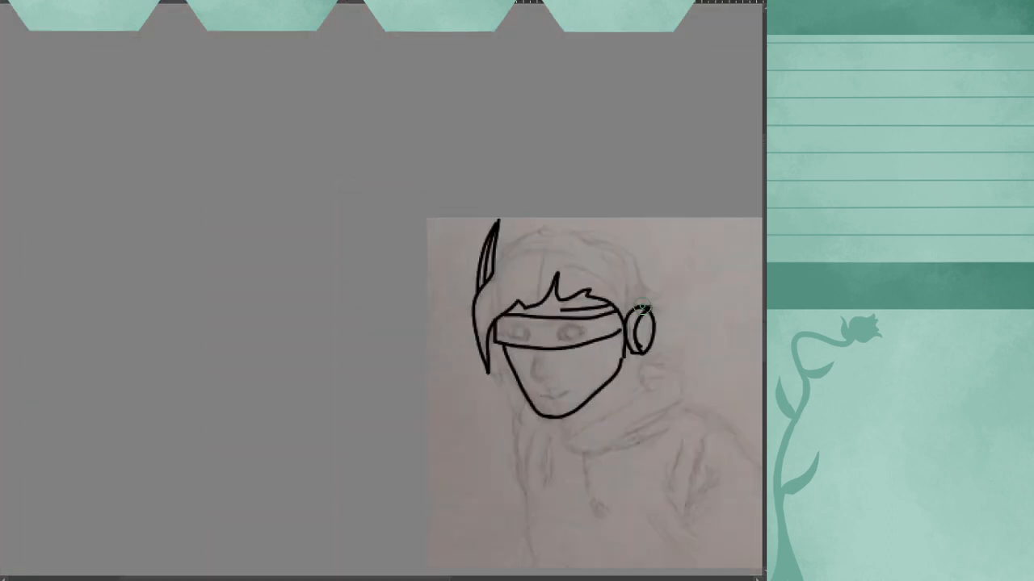
pyautogui.scroll(3, 642, 307)
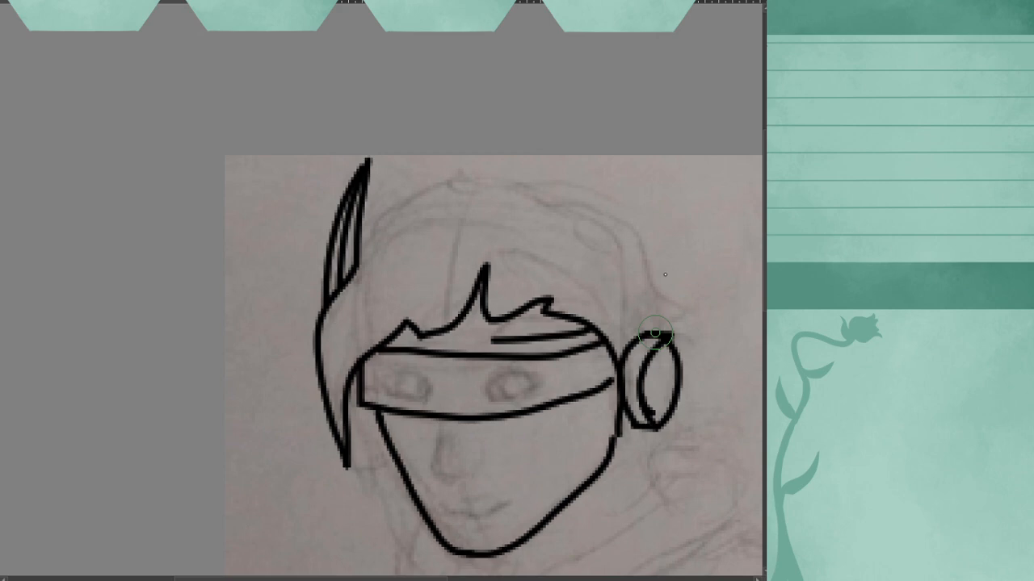
pyautogui.moveTo(354, 276)
pyautogui.mouseDown()
pyautogui.moveTo(390, 202)
pyautogui.moveTo(390, 244)
pyautogui.moveTo(397, 197)
pyautogui.moveTo(424, 179)
pyautogui.moveTo(535, 172)
pyautogui.moveTo(537, 186)
pyautogui.moveTo(597, 220)
pyautogui.moveTo(648, 271)
pyautogui.moveTo(637, 276)
pyautogui.moveTo(681, 332)
pyautogui.mouseUp()
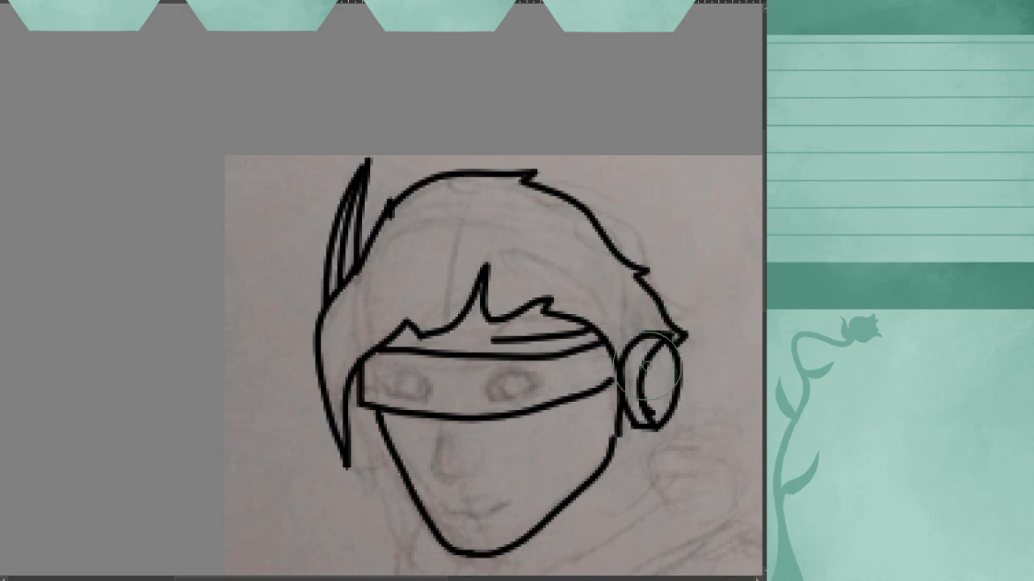
pyautogui.hotkey('ctrl', 'z')
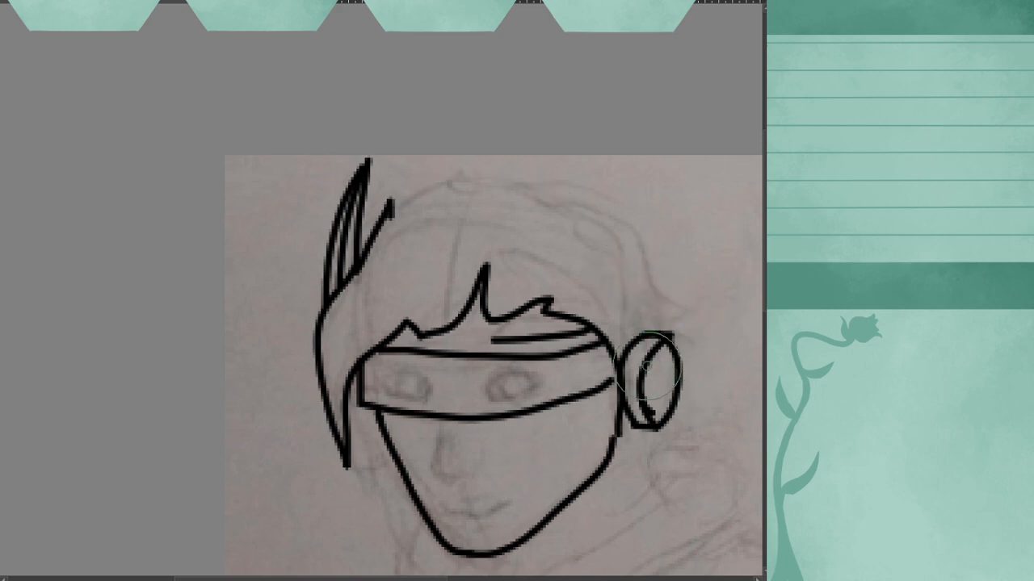
# - Touch up the top of the ear piece and extend the line above the visor across to the side hair
pyautogui.scroll(2, 647, 367)
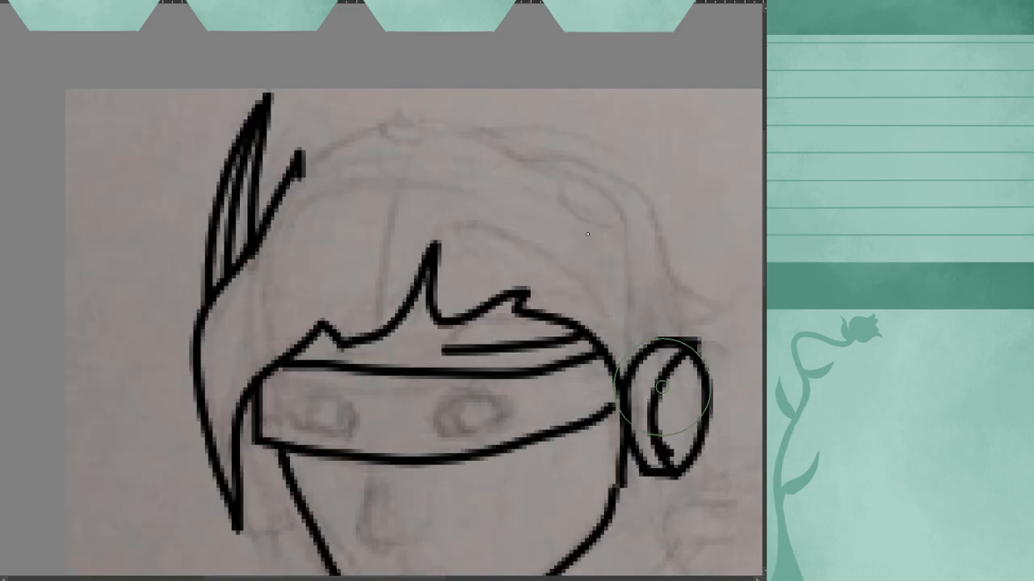
pyautogui.moveTo(662, 343); pyautogui.dragTo(696, 349)
pyautogui.moveTo(449, 351); pyautogui.dragTo(271, 340)
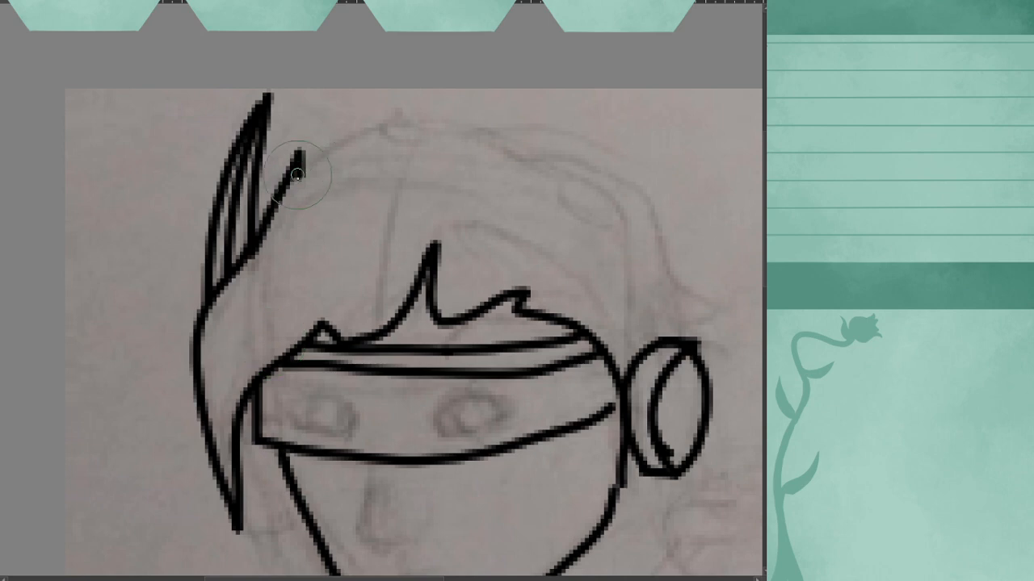
# - Ink the outer hair outline from the tuft over the crown to a pointed flick above the ear piece
pyautogui.moveTo(289, 171)
pyautogui.mouseDown()
pyautogui.moveTo(396, 109)
pyautogui.moveTo(595, 145)
pyautogui.moveTo(657, 211)
pyautogui.moveTo(675, 273)
pyautogui.moveTo(719, 299)
pyautogui.moveTo(675, 326)
pyautogui.moveTo(677, 338)
pyautogui.mouseUp()
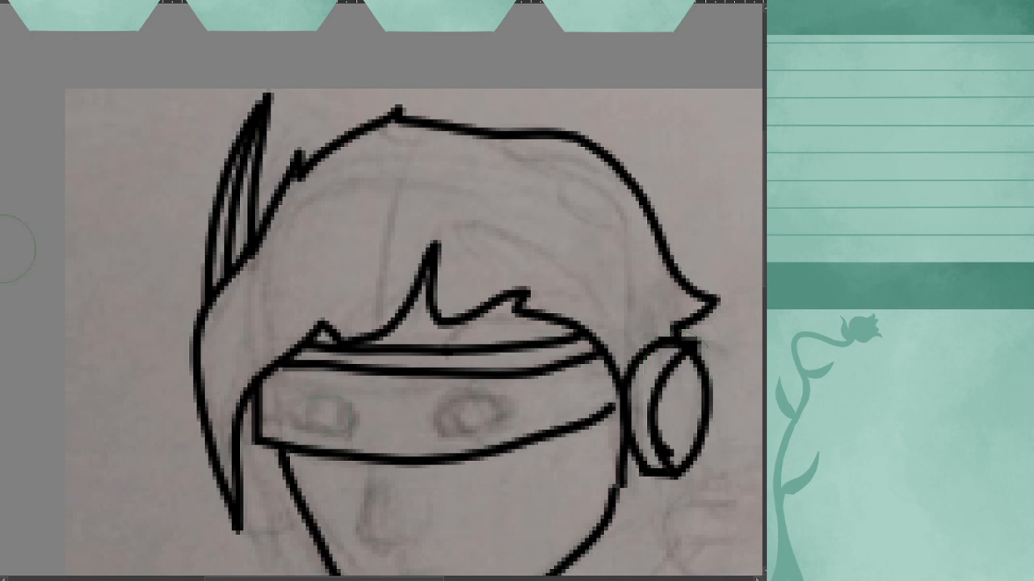
# - Ink a short hair lock below the ear piece, with a small outward point and an angular lower end
pyautogui.moveTo(403, 371); pyautogui.dragTo(270, 217)
pyautogui.moveTo(579, 363); pyautogui.dragTo(526, 294)
pyautogui.moveTo(494, 226)
pyautogui.mouseDown()
pyautogui.moveTo(526, 263)
pyautogui.moveTo(510, 284)
pyautogui.moveTo(512, 342)
pyautogui.moveTo(462, 331)
pyautogui.moveTo(427, 299)
pyautogui.moveTo(427, 310)
pyautogui.moveTo(430, 256)
pyautogui.moveTo(455, 208)
pyautogui.mouseUp()
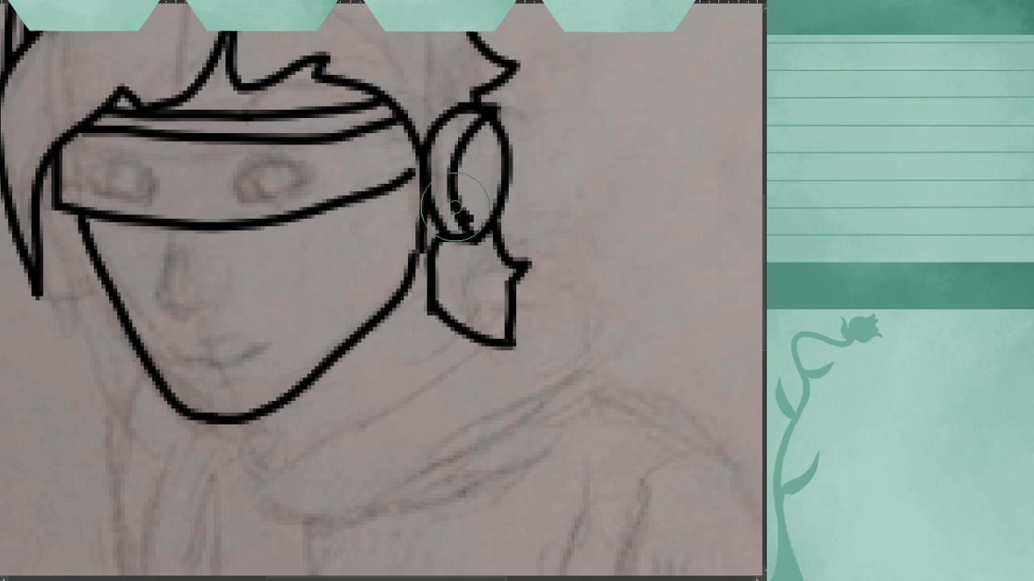
# - Ink the two curved edges of the headband from the ear piece over the hair to the crown's peak
pyautogui.scroll(-2, 574, 442)
pyautogui.scroll(1, 548, 374)
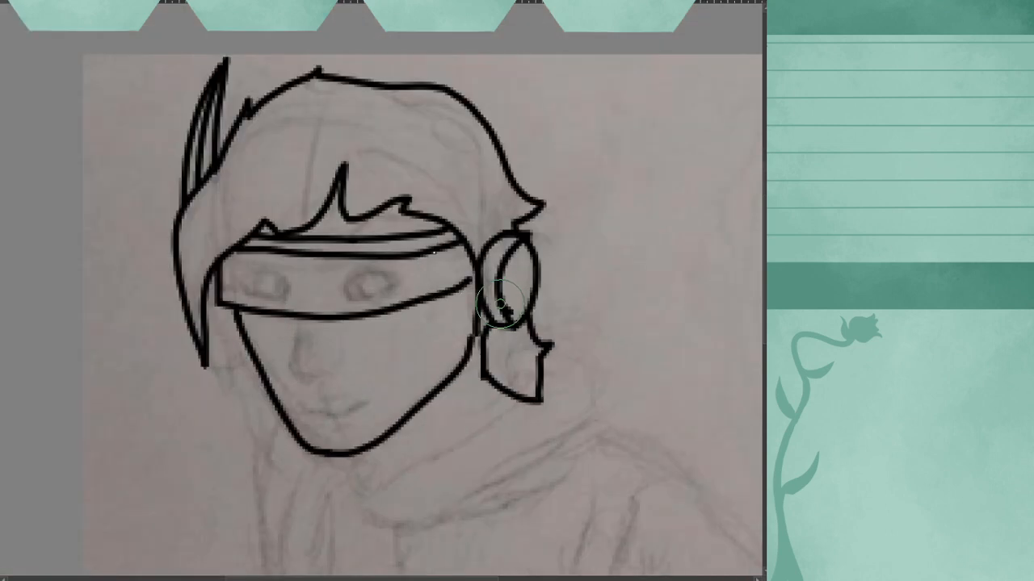
pyautogui.moveTo(512, 236)
pyautogui.mouseDown()
pyautogui.moveTo(483, 118)
pyautogui.moveTo(348, 84)
pyautogui.mouseUp()
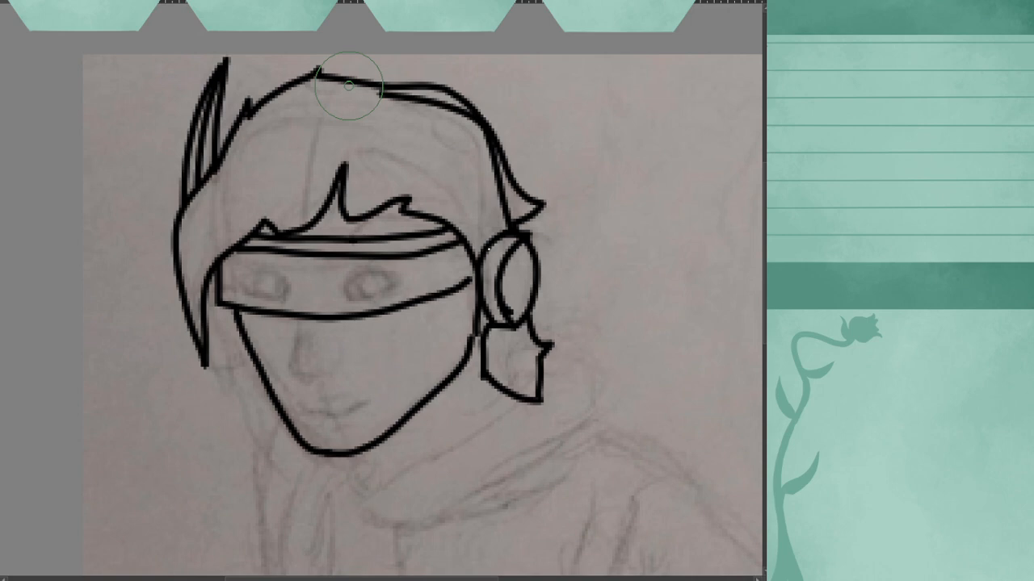
pyautogui.moveTo(480, 247)
pyautogui.mouseDown()
pyautogui.moveTo(458, 144)
pyautogui.moveTo(428, 110)
pyautogui.moveTo(316, 70)
pyautogui.mouseUp()
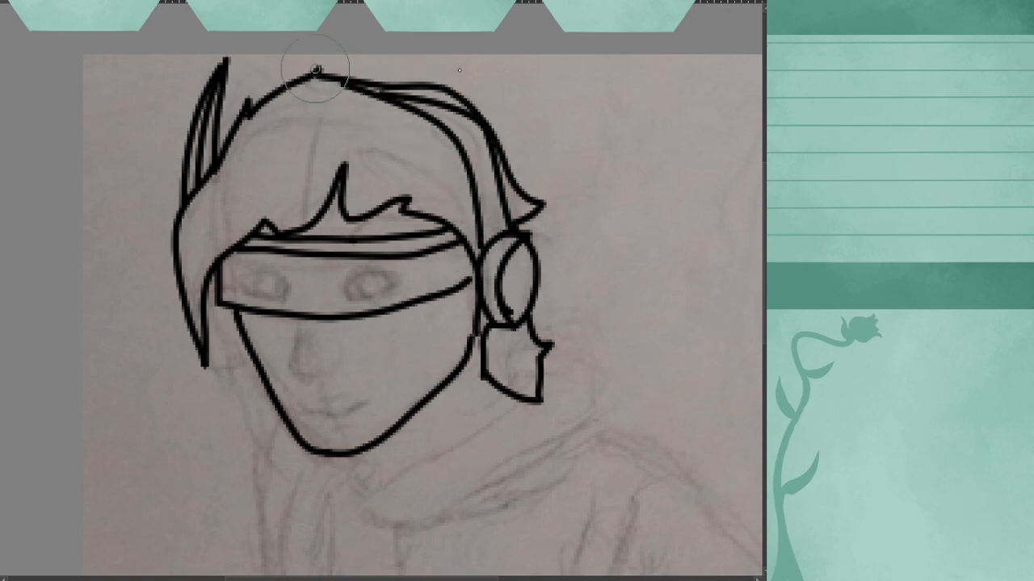
pyautogui.moveTo(450, 106); pyautogui.dragTo(362, 81)
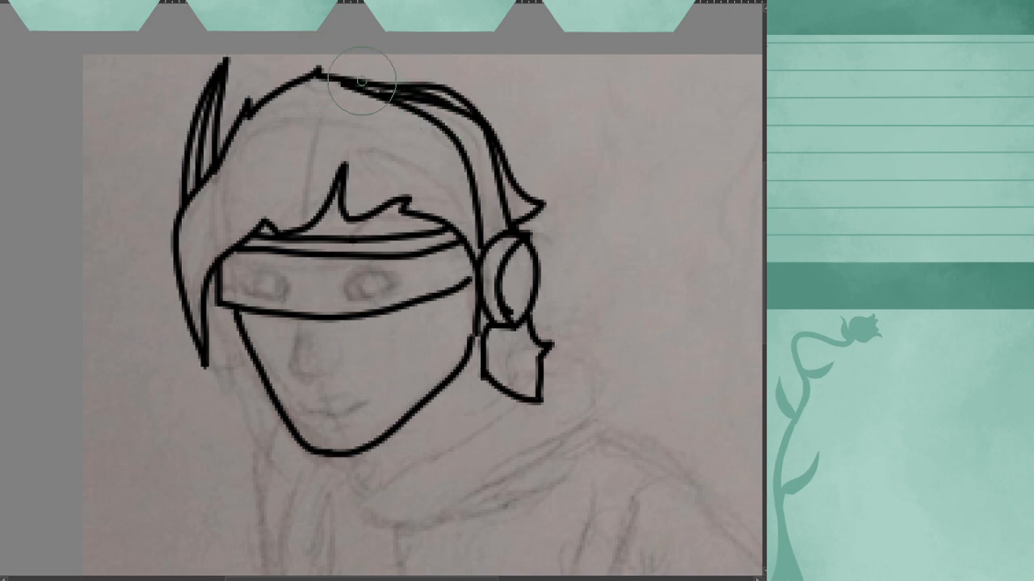
# - Erase the surplus overlapping ink between the headband's two edges near the crown
pyautogui.scroll(6, 362, 81)
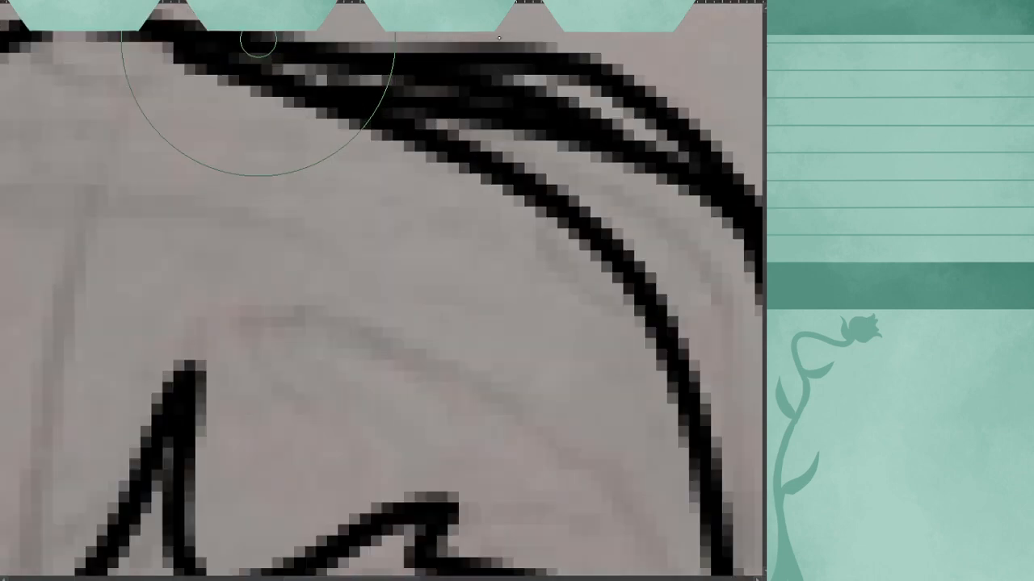
pyautogui.press('e')
pyautogui.moveTo(529, 148)
pyautogui.mouseDown()
pyautogui.moveTo(393, 88)
pyautogui.moveTo(350, 87)
pyautogui.moveTo(496, 111)
pyautogui.moveTo(577, 157)
pyautogui.moveTo(480, 97)
pyautogui.moveTo(429, 96)
pyautogui.mouseUp()
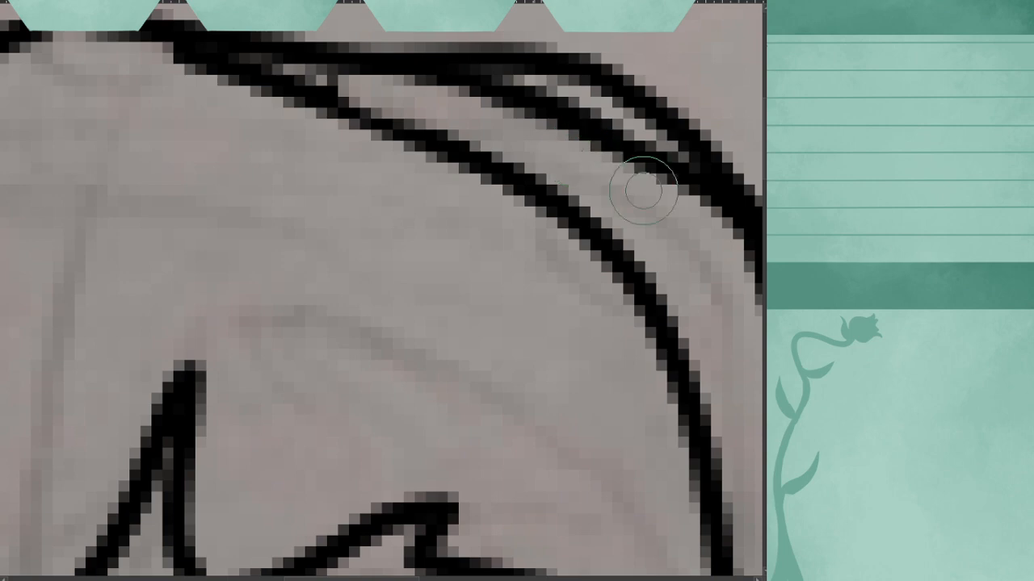
# - Ink a short neck line running down from the chin
pyautogui.scroll(-6, 644, 190)
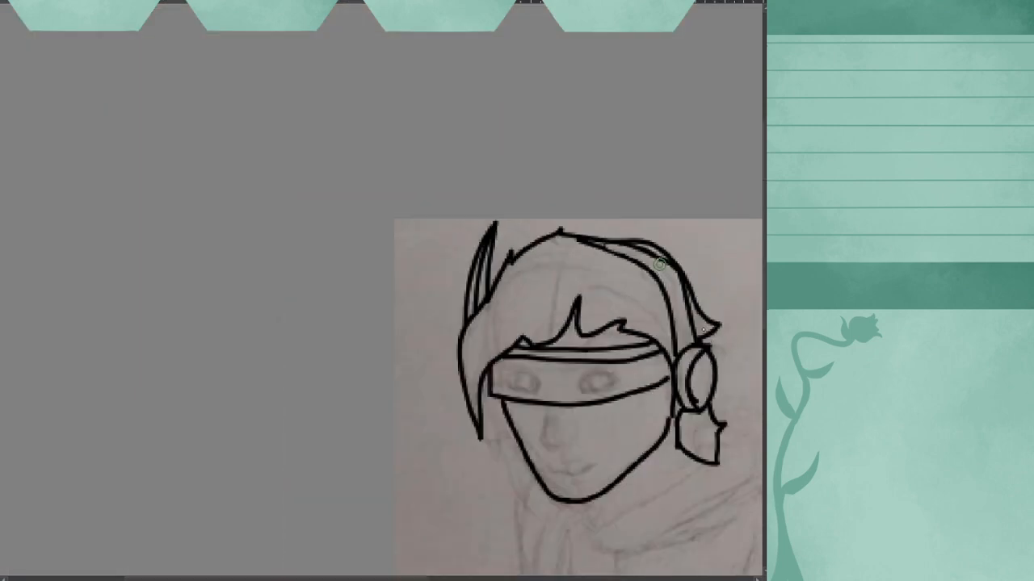
pyautogui.scroll(-2, 659, 264)
pyautogui.scroll(6, 621, 432)
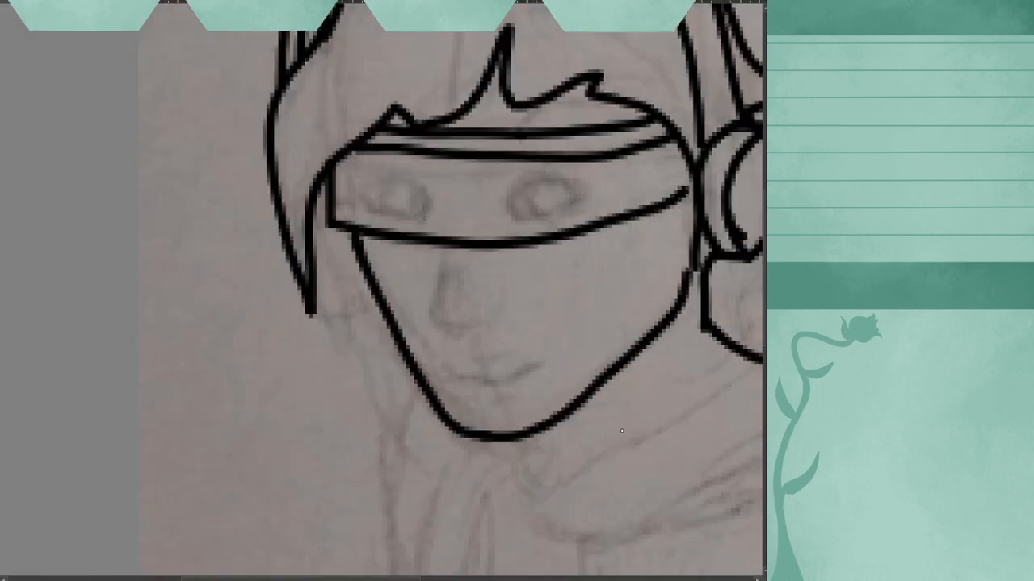
pyautogui.scroll(-4, 621, 432)
pyautogui.scroll(3, 656, 427)
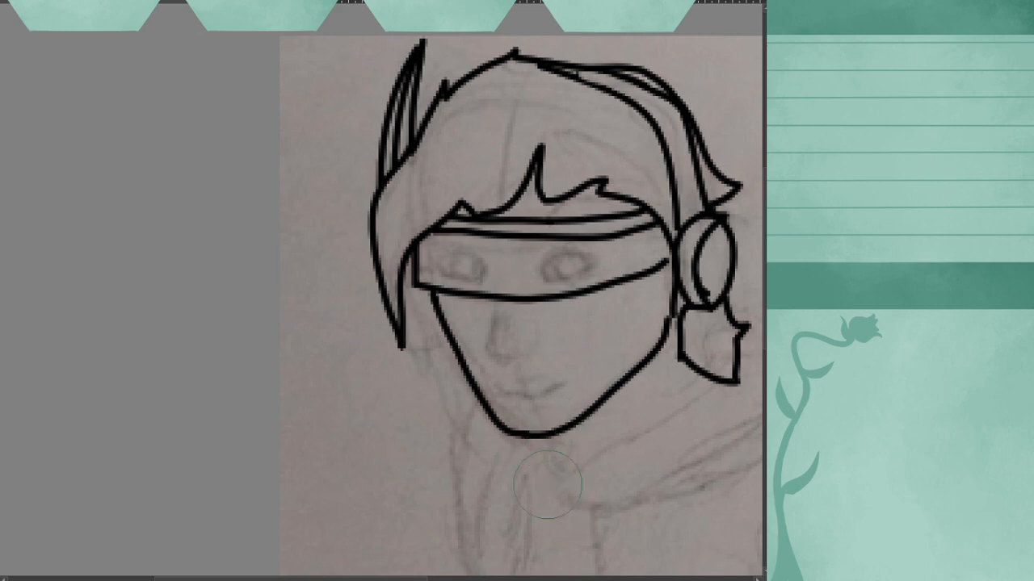
pyautogui.moveTo(545, 439)
pyautogui.mouseDown()
pyautogui.moveTo(558, 473)
pyautogui.moveTo(553, 500)
pyautogui.mouseUp()
# - Ink the collar's inner edge as a rounded curve from the neck line up to the hair lock below the ear piece
pyautogui.scroll(-3, 512, 450)
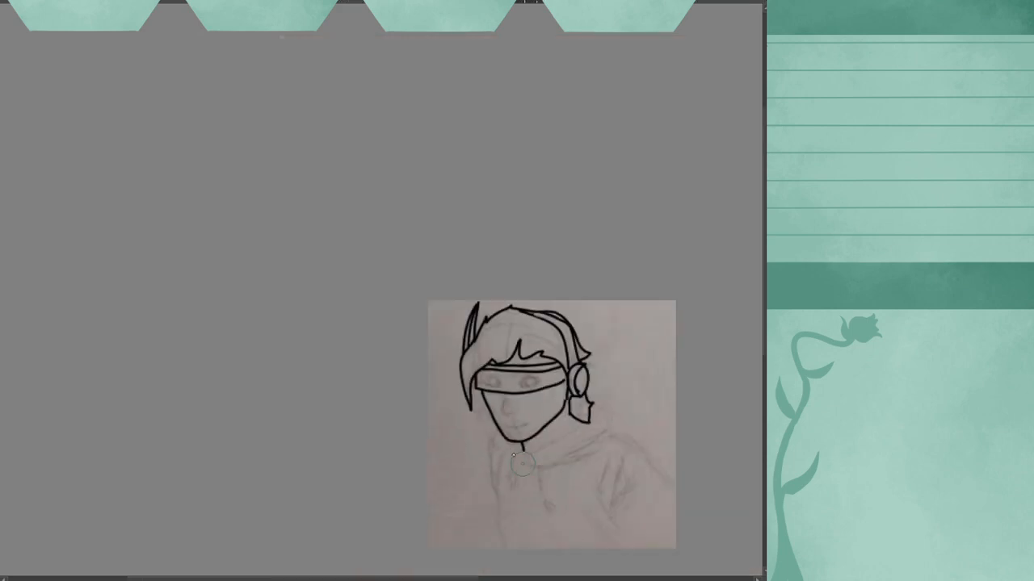
pyautogui.scroll(2, 522, 461)
pyautogui.moveTo(699, 523); pyautogui.dragTo(513, 399)
pyautogui.scroll(2, 442, 368)
pyautogui.scroll(2, 415, 196)
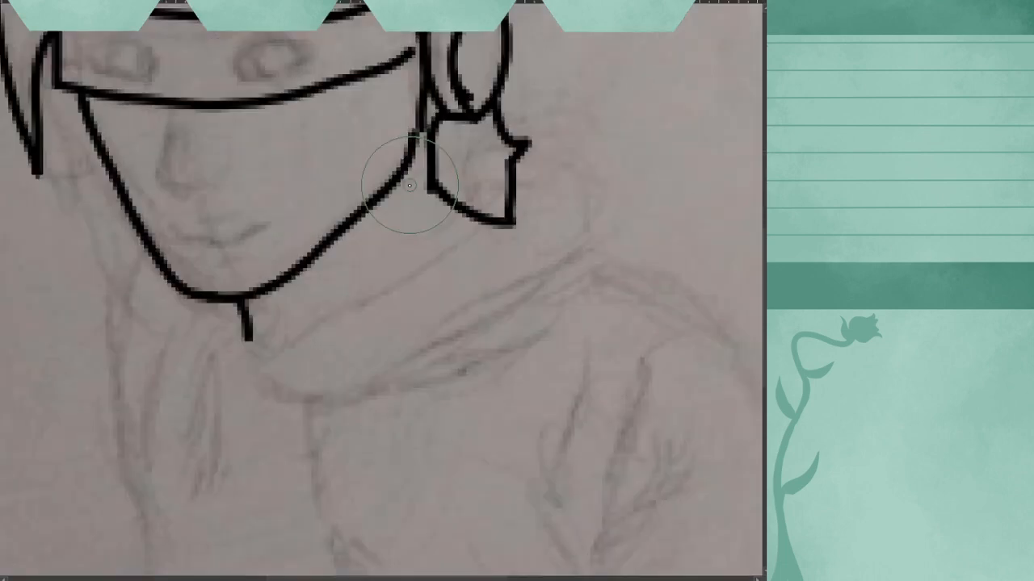
pyautogui.moveTo(246, 337)
pyautogui.mouseDown()
pyautogui.moveTo(254, 360)
pyautogui.moveTo(307, 346)
pyautogui.moveTo(416, 283)
pyautogui.moveTo(476, 228)
pyautogui.mouseUp()
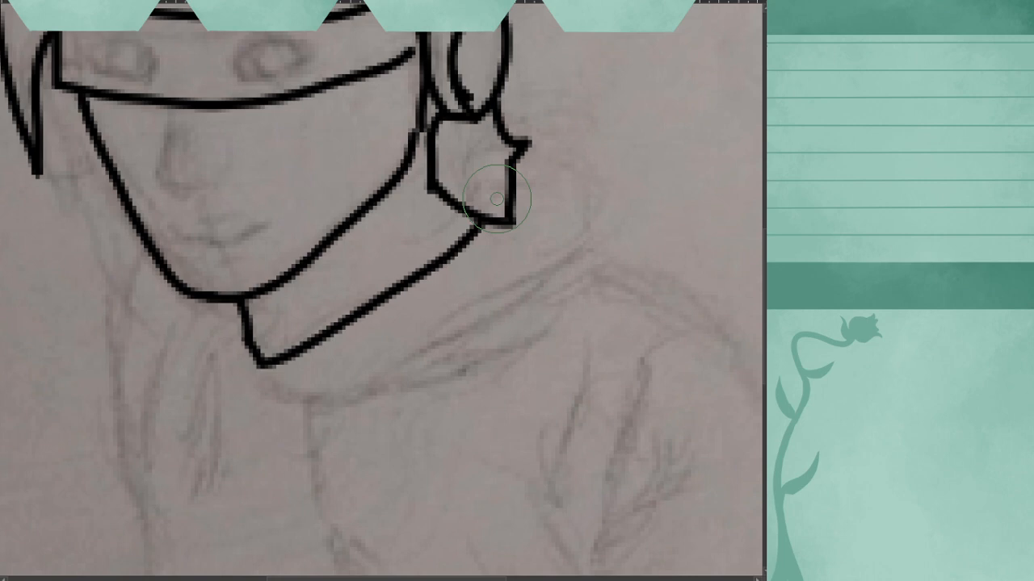
pyautogui.hotkey('ctrl', 'z')
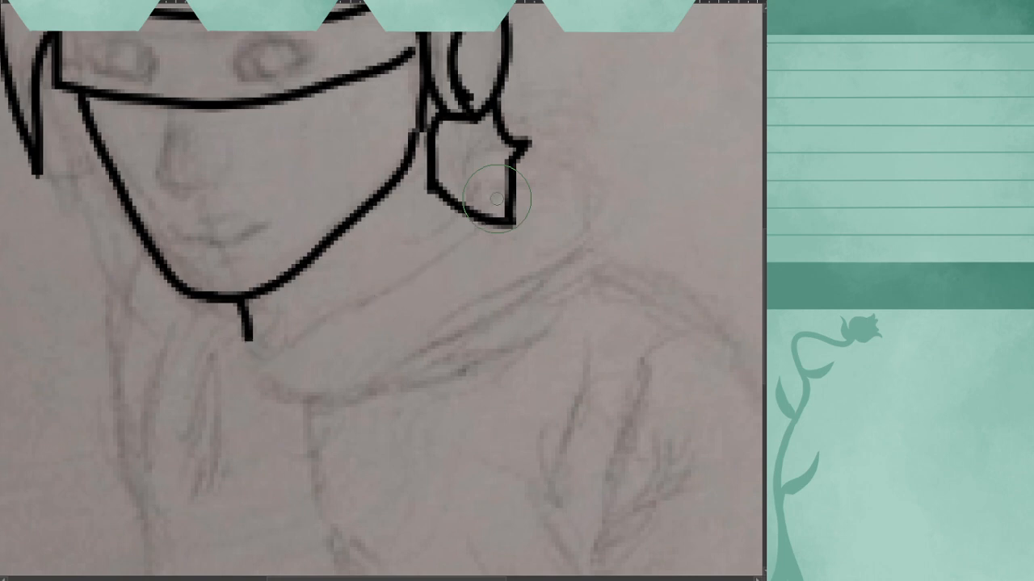
pyautogui.moveTo(243, 300)
pyautogui.mouseDown()
pyautogui.moveTo(258, 349)
pyautogui.moveTo(477, 227)
pyautogui.mouseUp()
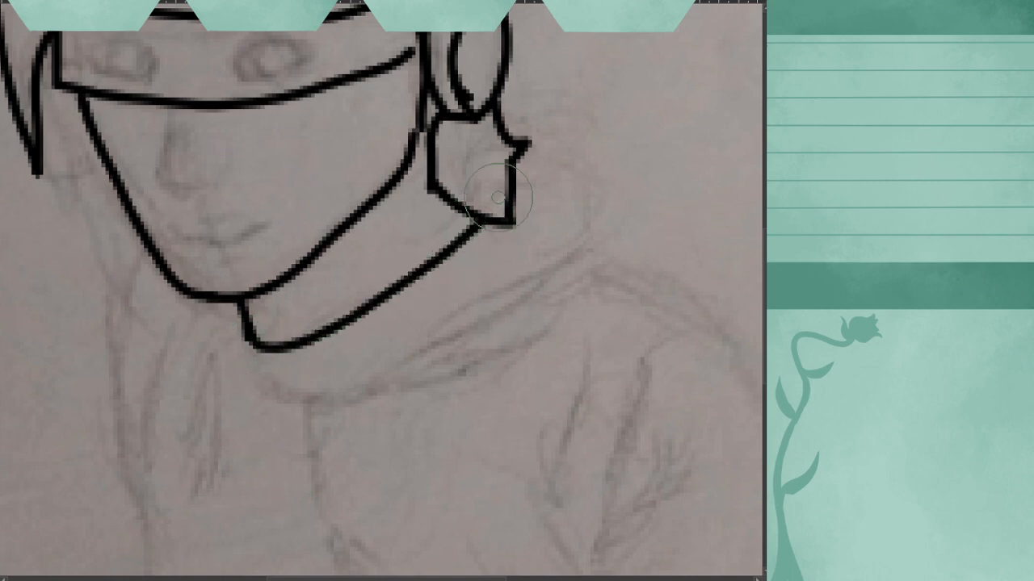
# - Ink the collar's outer edge from the hair lock around its rounded back and under the neck up to the chin
pyautogui.moveTo(259, 376)
pyautogui.mouseDown()
pyautogui.moveTo(369, 376)
pyautogui.moveTo(507, 307)
pyautogui.moveTo(569, 254)
pyautogui.moveTo(590, 194)
pyautogui.moveTo(570, 168)
pyautogui.moveTo(515, 165)
pyautogui.mouseUp()
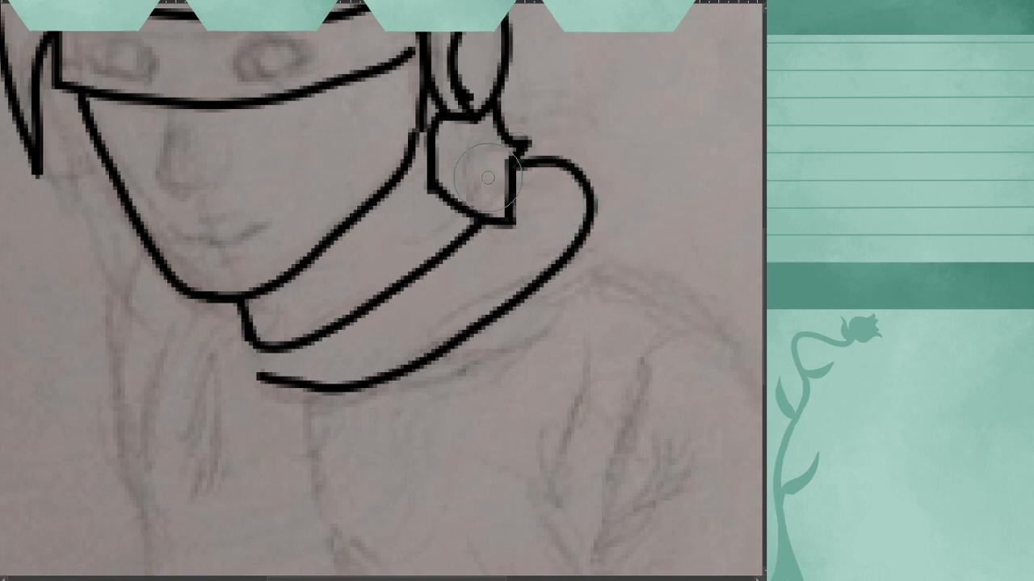
pyautogui.scroll(-3, 498, 387)
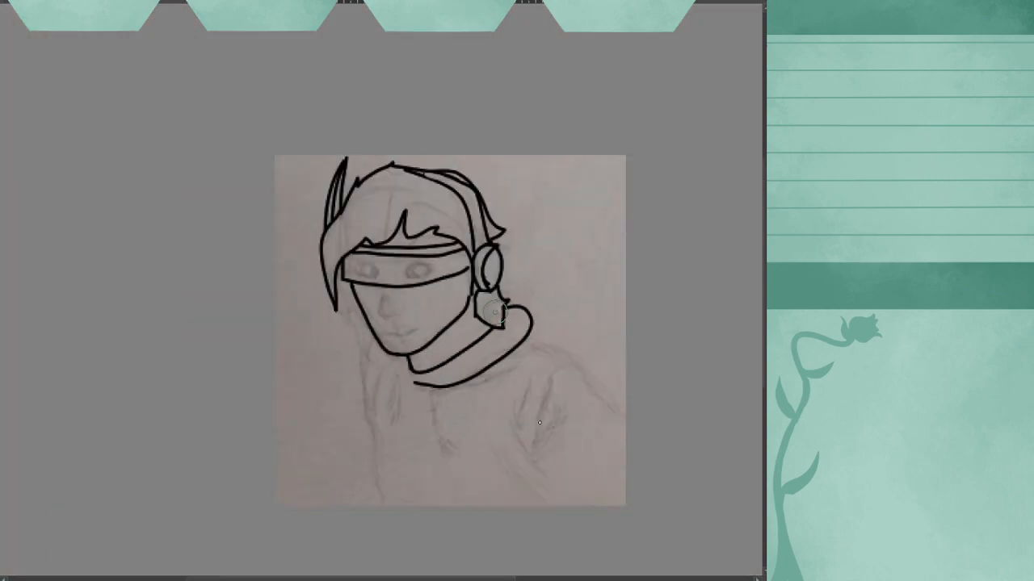
pyautogui.scroll(2, 556, 380)
pyautogui.scroll(2, 277, 317)
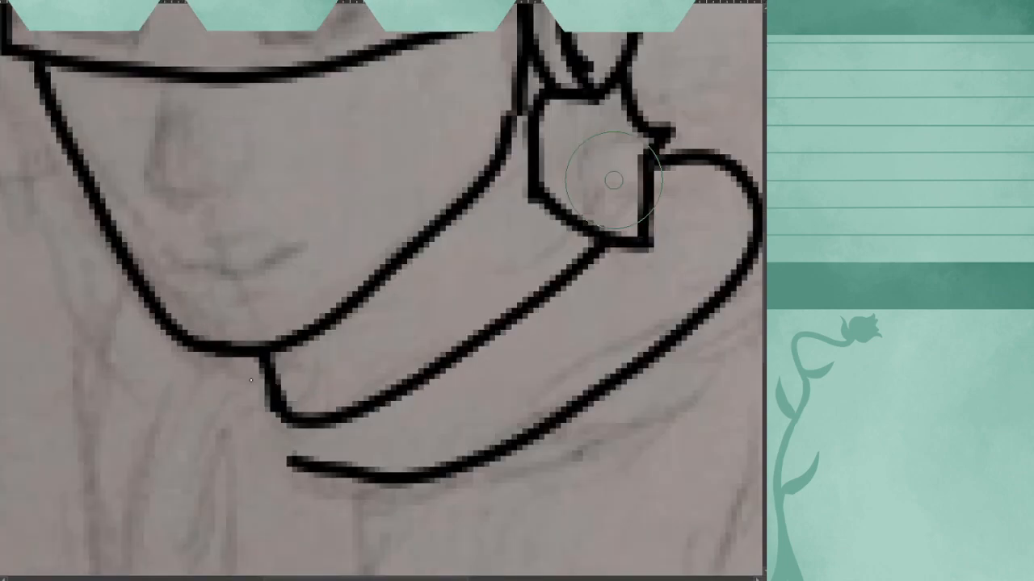
pyautogui.scroll(-3, 266, 380)
pyautogui.scroll(4, 238, 441)
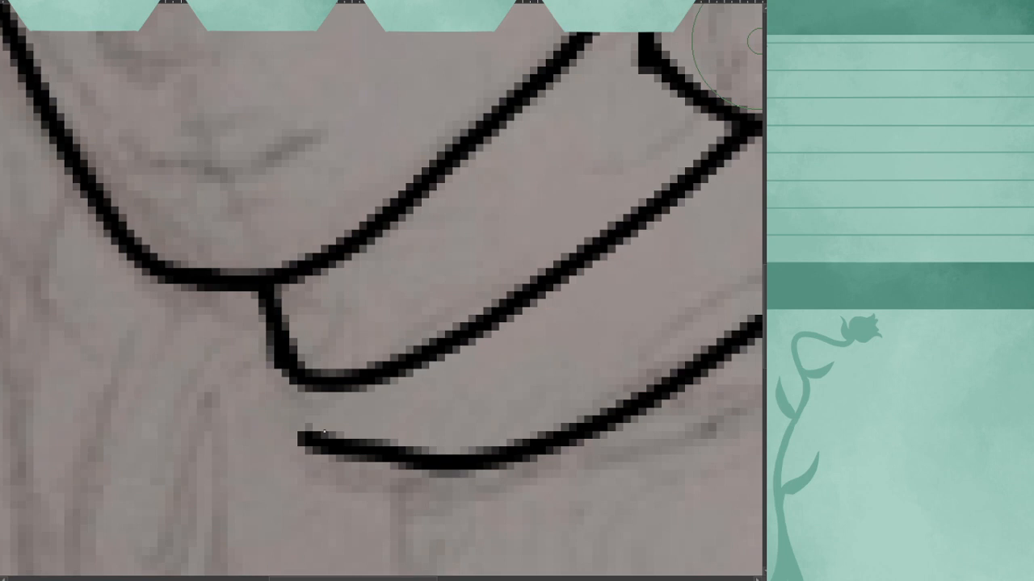
pyautogui.moveTo(323, 443)
pyautogui.mouseDown()
pyautogui.moveTo(291, 417)
pyautogui.moveTo(258, 347)
pyautogui.mouseUp()
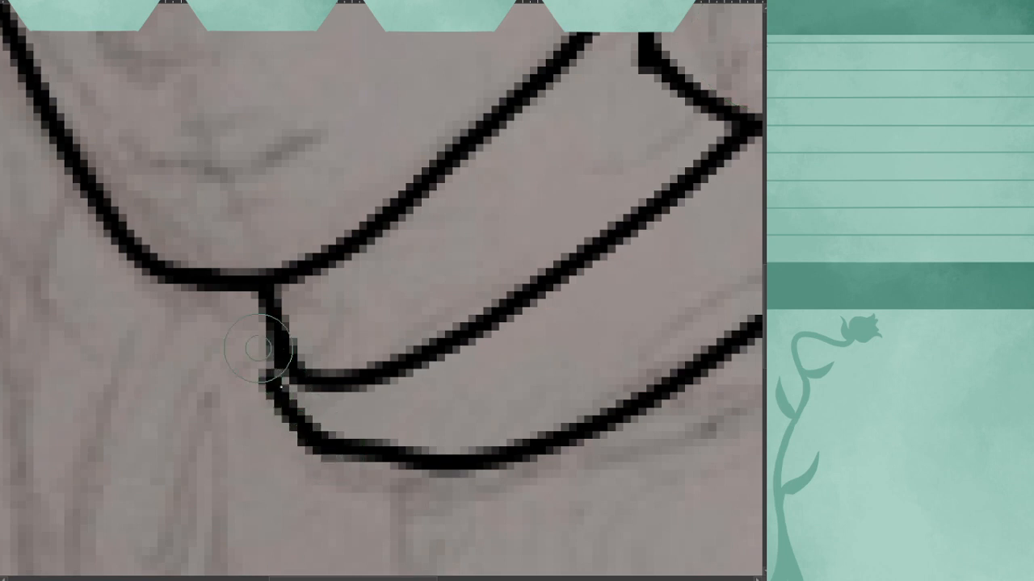
pyautogui.moveTo(275, 386)
pyautogui.mouseDown()
pyautogui.moveTo(198, 303)
pyautogui.moveTo(189, 260)
pyautogui.mouseUp()
# - Ink an L-shaped nose below the visor and a gently curved smiling mouth beneath it
pyautogui.scroll(-6, 188, 261)
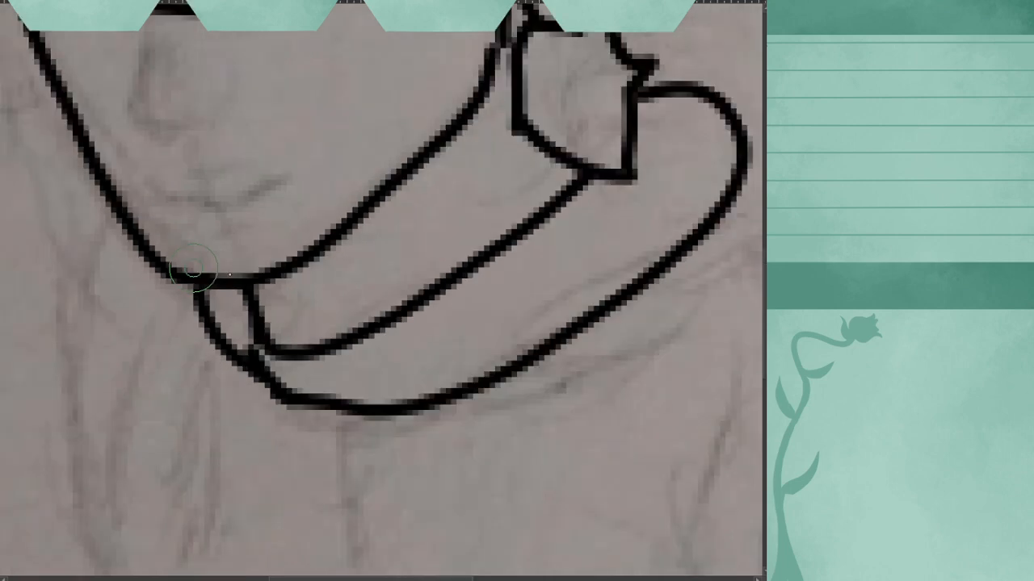
pyautogui.scroll(2, 424, 396)
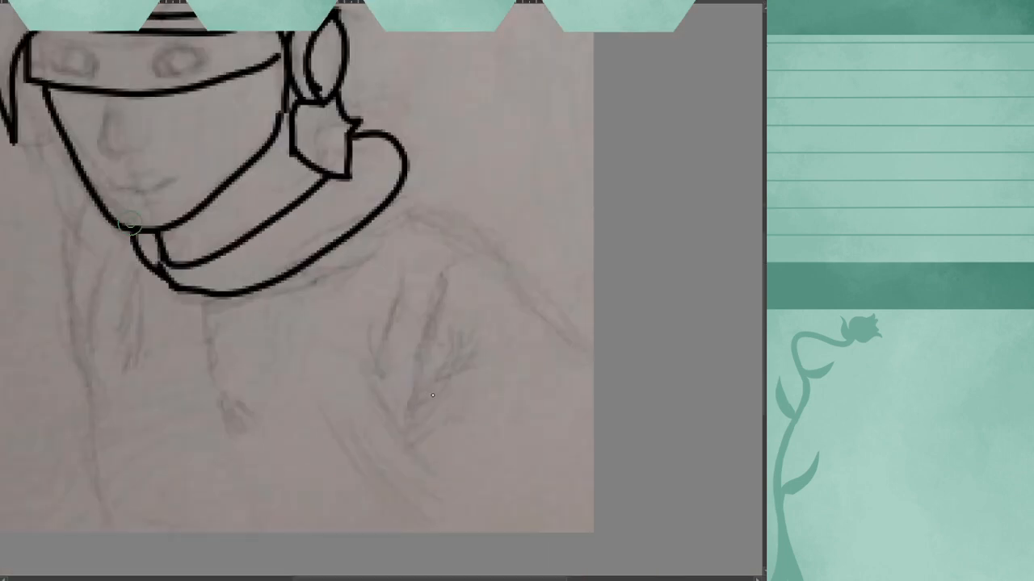
pyautogui.scroll(-3, 305, 341)
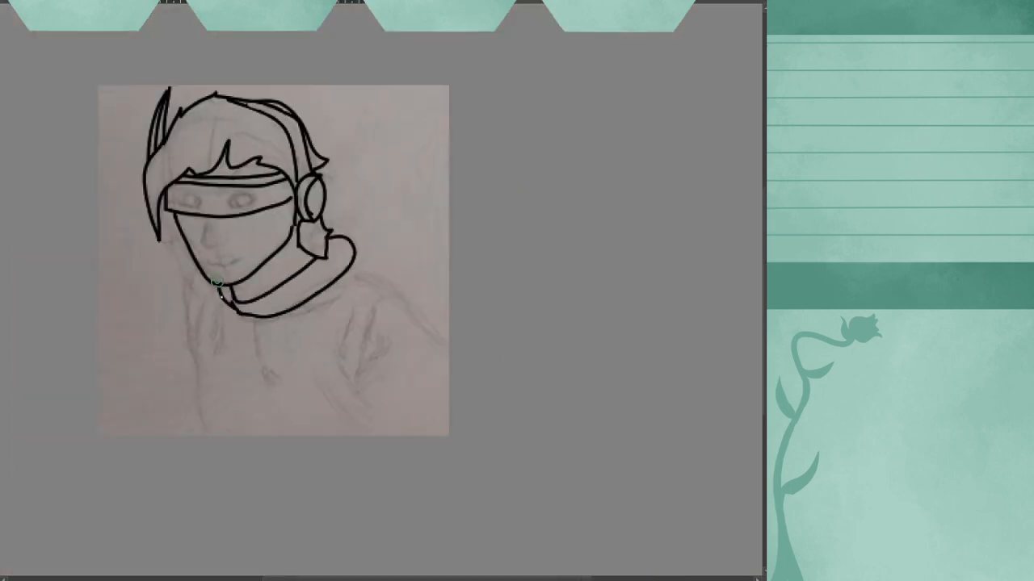
pyautogui.scroll(2, 184, 300)
pyautogui.scroll(2, 231, 275)
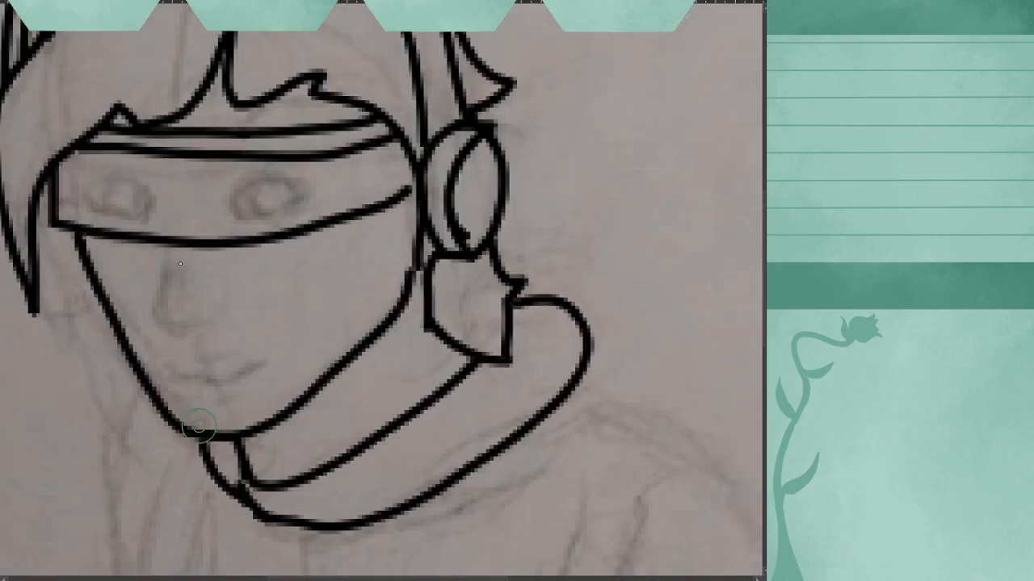
pyautogui.moveTo(166, 247)
pyautogui.mouseDown()
pyautogui.moveTo(158, 317)
pyautogui.moveTo(189, 321)
pyautogui.mouseUp()
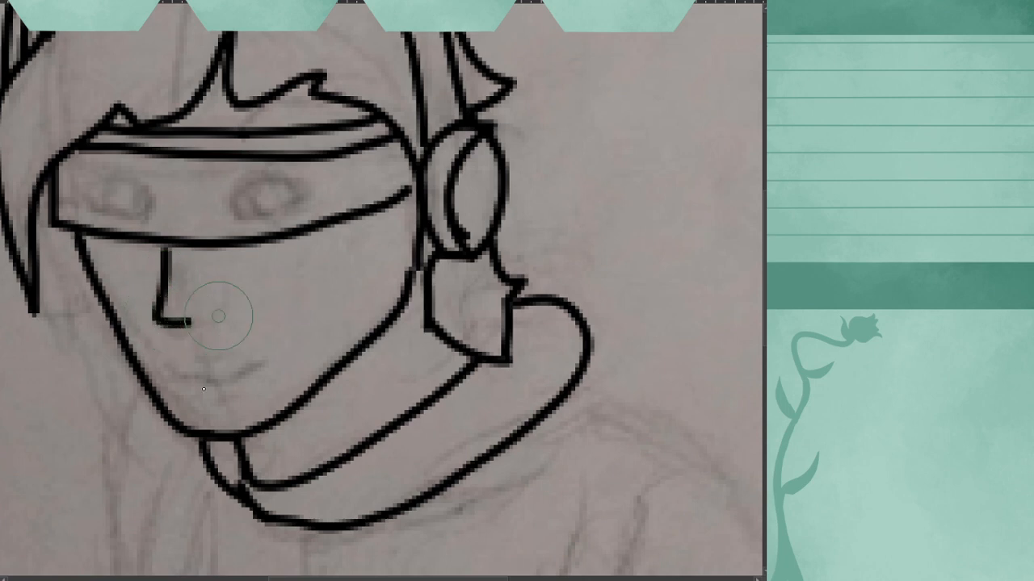
pyautogui.moveTo(170, 374)
pyautogui.mouseDown()
pyautogui.moveTo(231, 380)
pyautogui.moveTo(257, 367)
pyautogui.mouseUp()
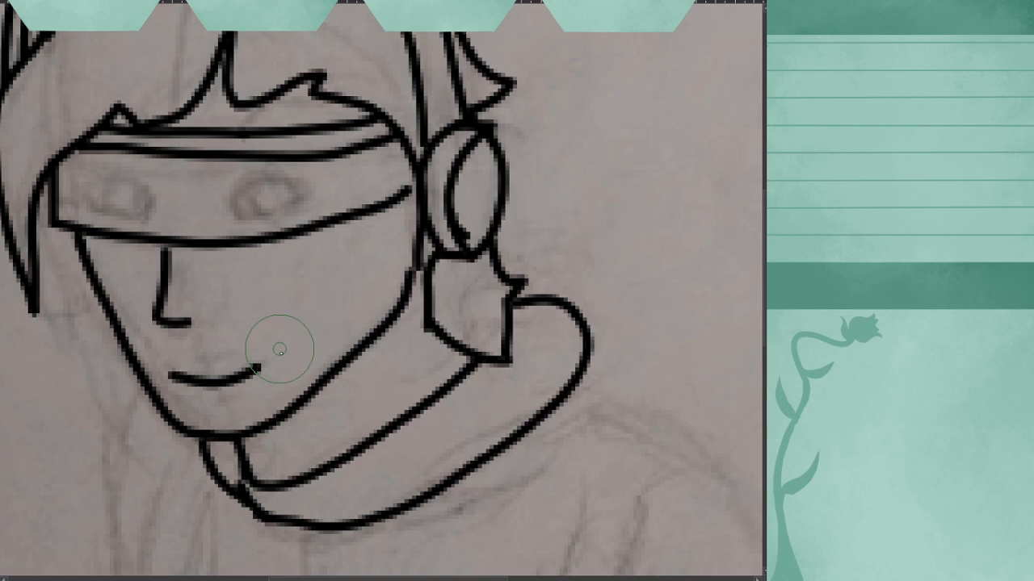
# - Ink the torso's long side line from the jaw to the canvas's lower edge and a short shoulder line from the collar
pyautogui.scroll(-3, 279, 349)
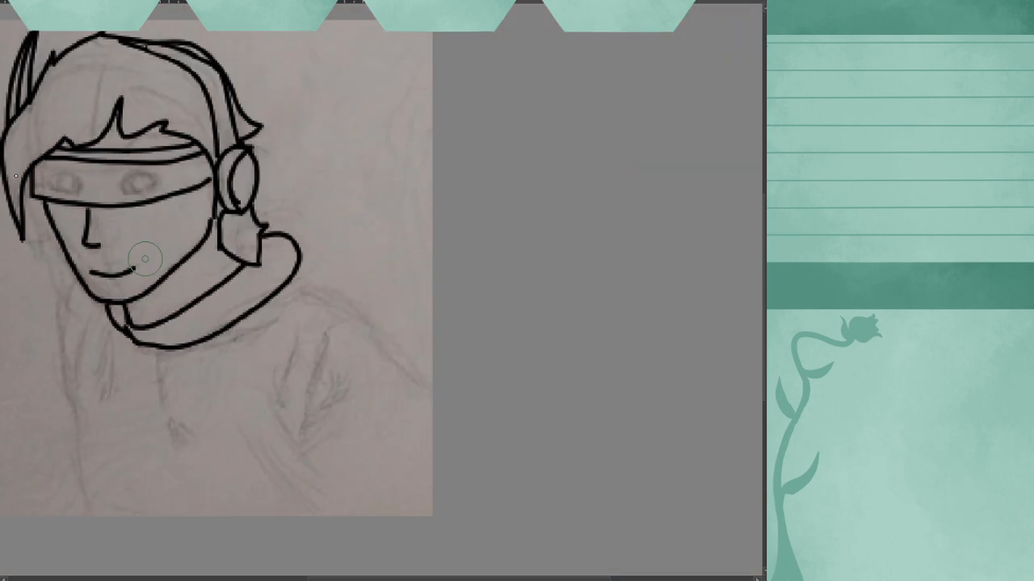
pyautogui.scroll(2, 72, 310)
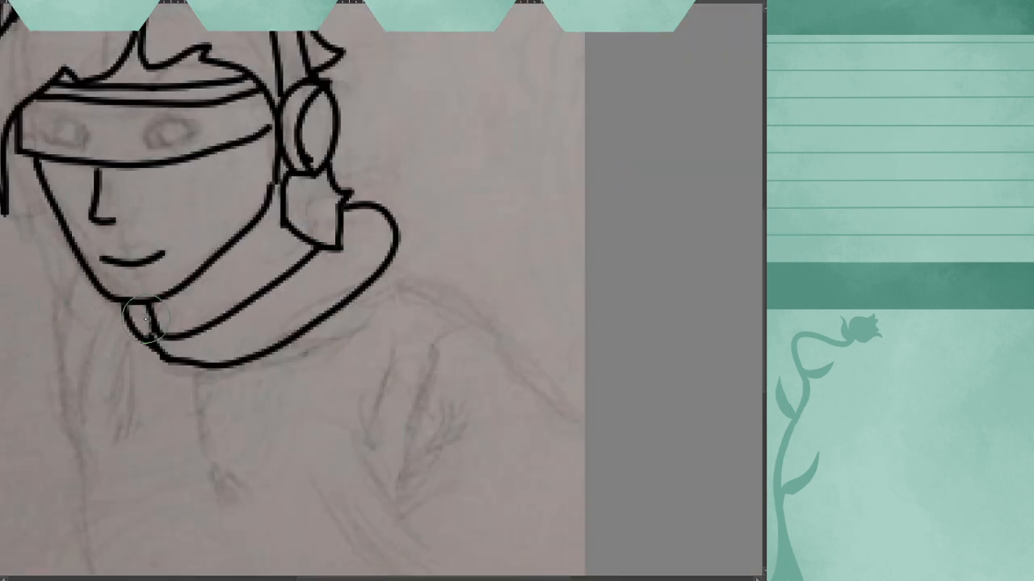
pyautogui.moveTo(103, 353)
pyautogui.mouseDown()
pyautogui.moveTo(242, 362)
pyautogui.moveTo(344, 355)
pyautogui.moveTo(330, 313)
pyautogui.mouseUp()
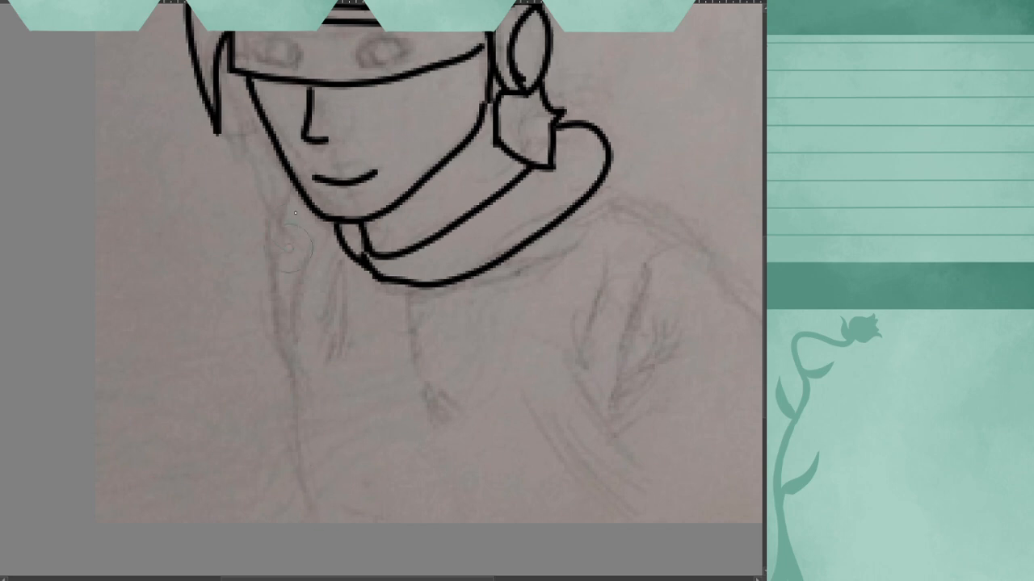
pyautogui.moveTo(288, 186)
pyautogui.mouseDown()
pyautogui.moveTo(277, 319)
pyautogui.moveTo(290, 379)
pyautogui.mouseUp()
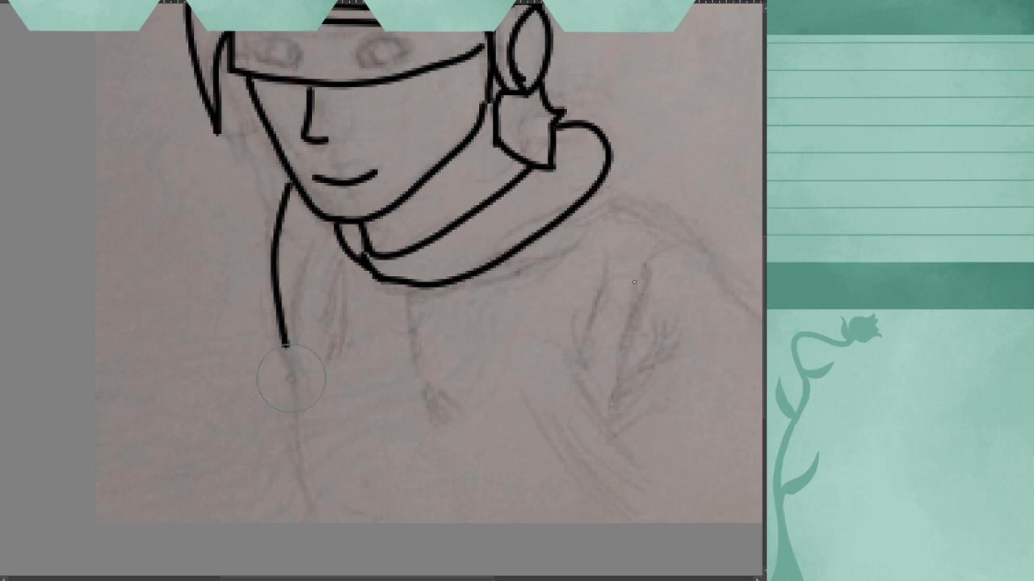
pyautogui.moveTo(601, 187)
pyautogui.mouseDown()
pyautogui.moveTo(676, 224)
pyautogui.moveTo(707, 270)
pyautogui.mouseUp()
pyautogui.moveTo(292, 367); pyautogui.dragTo(309, 544)
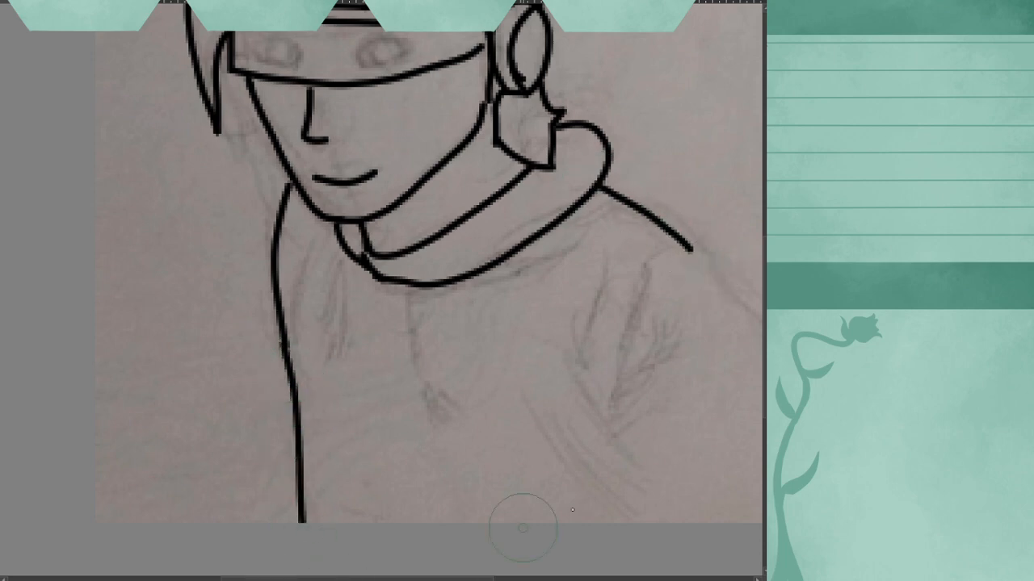
# - Extend the shoulder line down to the canvas edge and ink a diagonal inner arm line with a short torso line branching down
pyautogui.scroll(-3, 642, 512)
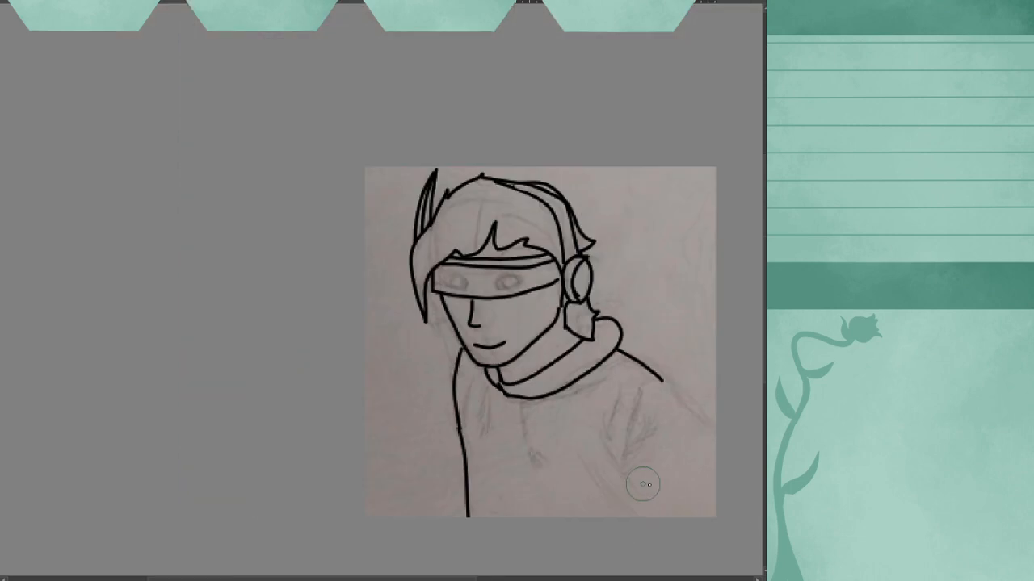
pyautogui.scroll(3, 635, 480)
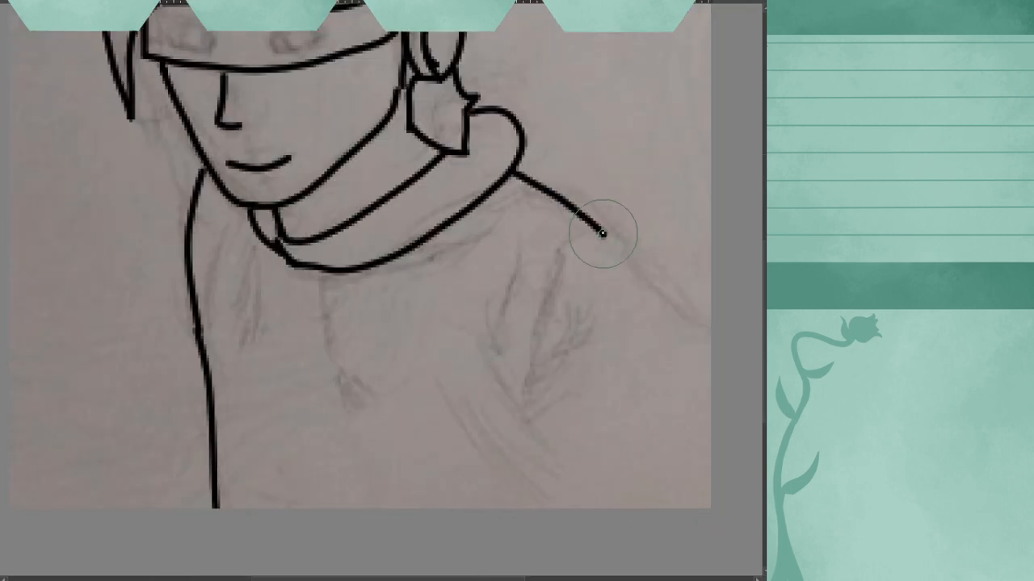
pyautogui.moveTo(605, 236)
pyautogui.mouseDown()
pyautogui.moveTo(696, 341)
pyautogui.moveTo(720, 410)
pyautogui.mouseUp()
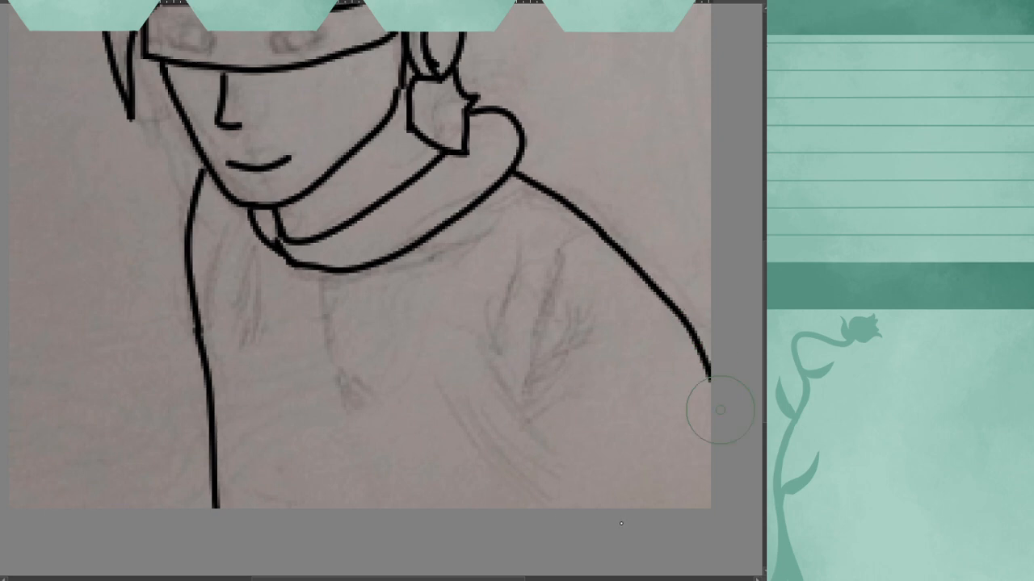
pyautogui.moveTo(612, 512); pyautogui.dragTo(489, 370)
pyautogui.moveTo(531, 432); pyautogui.dragTo(544, 491)
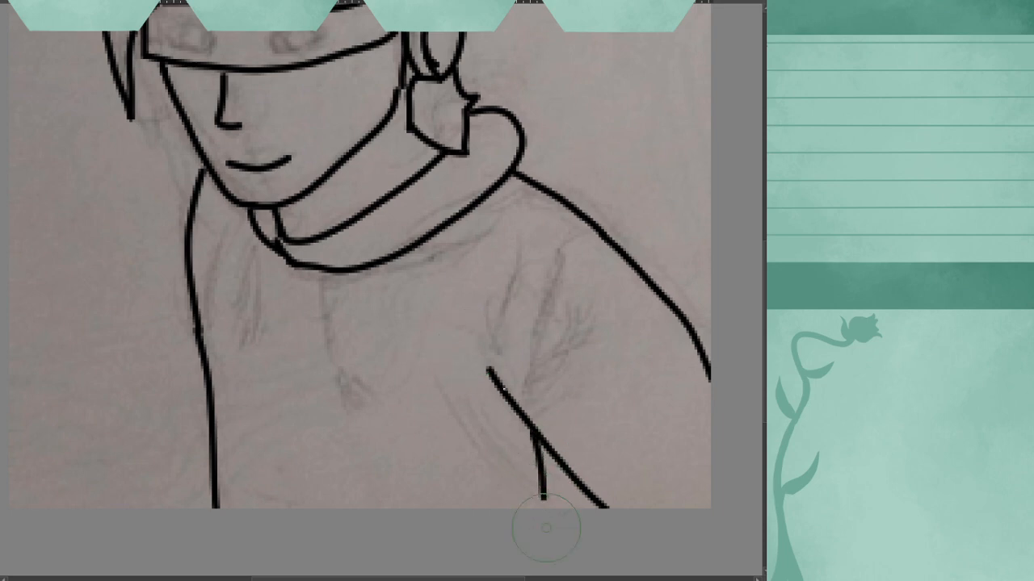
# - Try inking sleeve fold lines around the armpit, rising from the inner arm line
pyautogui.moveTo(520, 403); pyautogui.dragTo(549, 278)
pyautogui.moveTo(528, 372); pyautogui.dragTo(560, 353)
pyautogui.moveTo(489, 372); pyautogui.dragTo(514, 266)
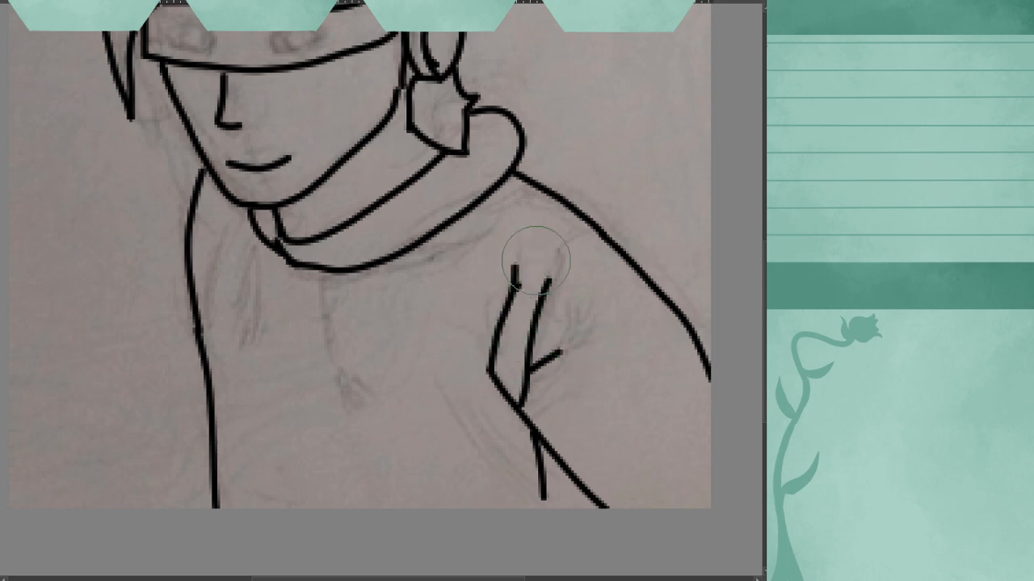
pyautogui.hotkey('ctrl', 'z')
pyautogui.hotkey('ctrl', 'z')
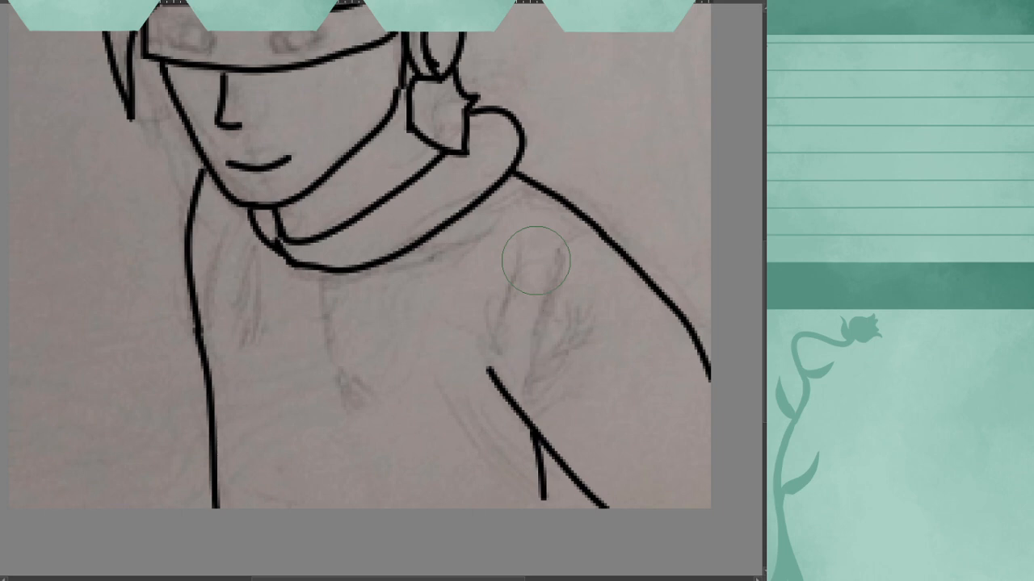
# - Undo the inner arm line, its torso branch and the shoulder line's lower extension, discarding a flatter trial arm line as well
pyautogui.hotkey('ctrl', 'z')
pyautogui.hotkey('ctrl', 'z')
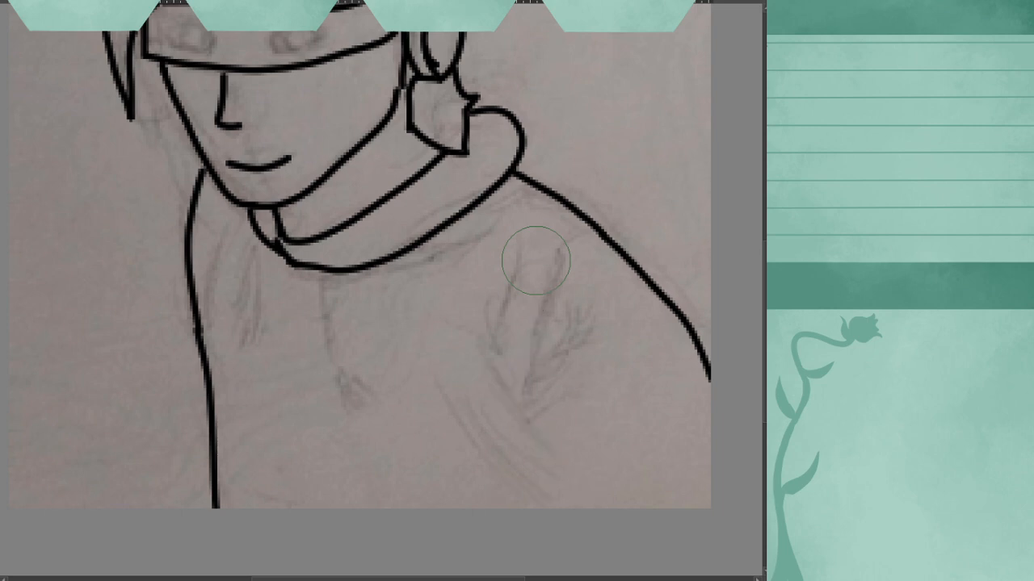
pyautogui.moveTo(482, 344)
pyautogui.mouseDown()
pyautogui.moveTo(630, 441)
pyautogui.moveTo(674, 486)
pyautogui.mouseUp()
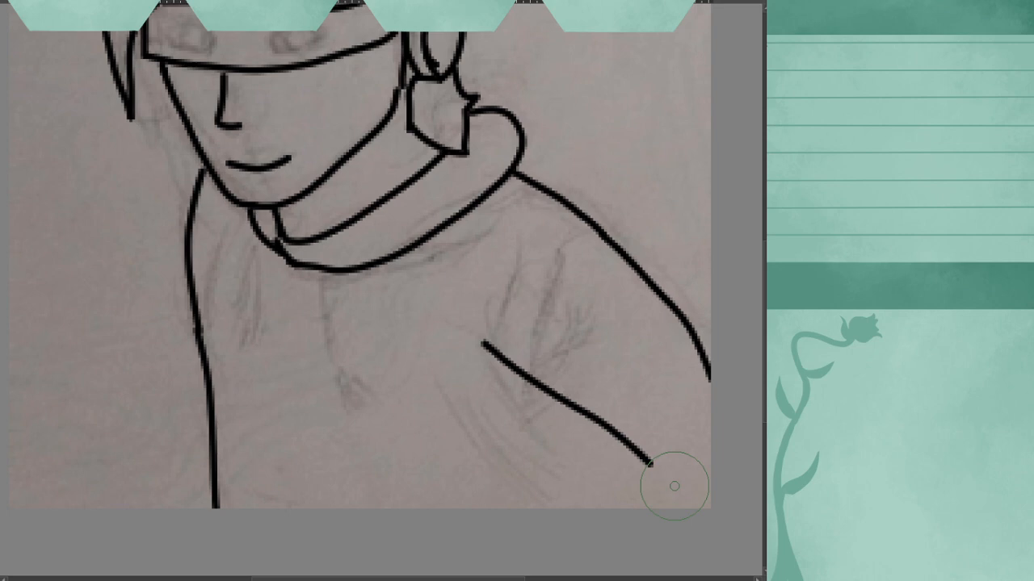
pyautogui.hotkey('ctrl', 'z')
pyautogui.hotkey('ctrl', 'z')
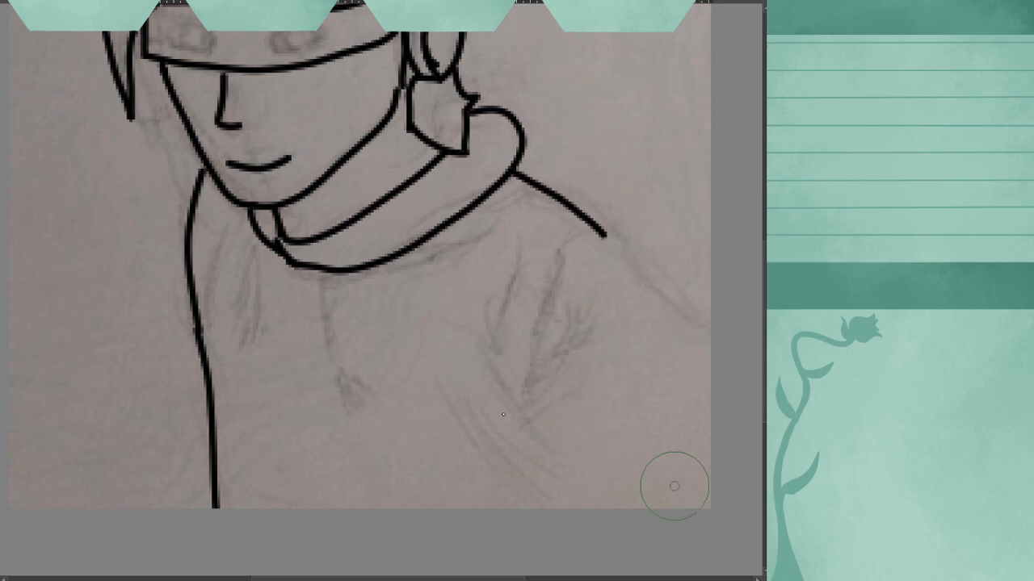
pyautogui.scroll(-3, 388, 266)
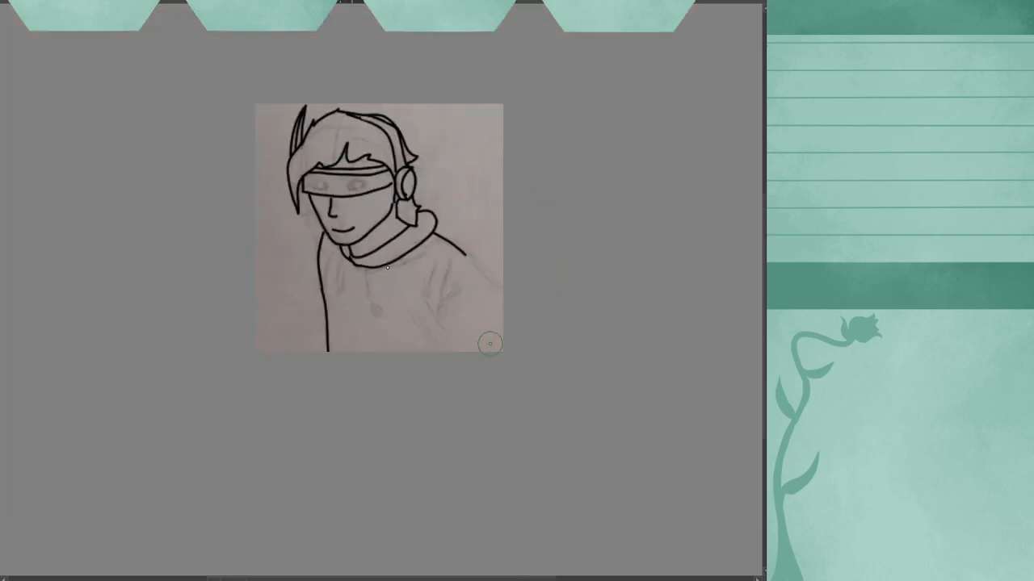
pyautogui.scroll(5, 318, 214)
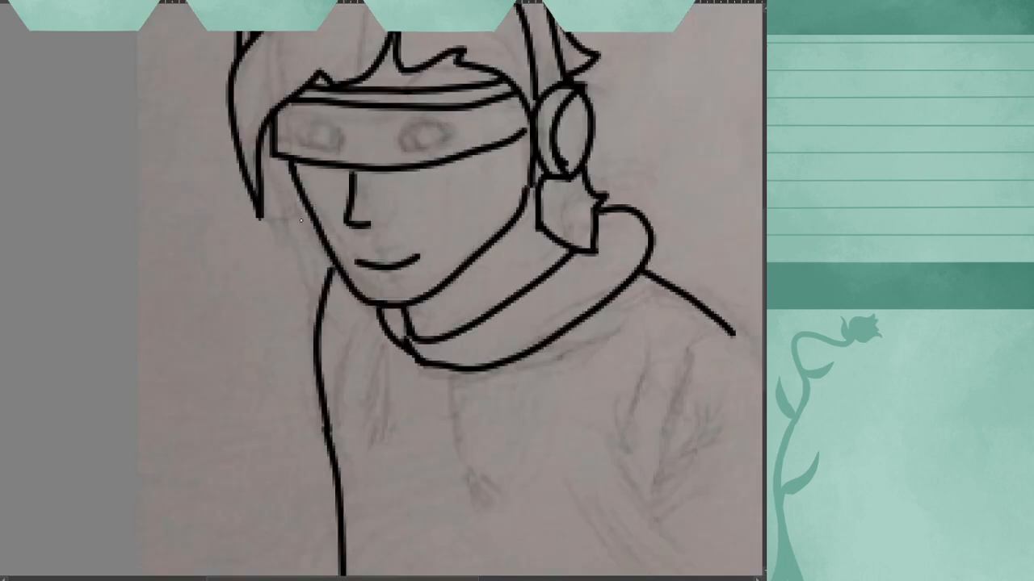
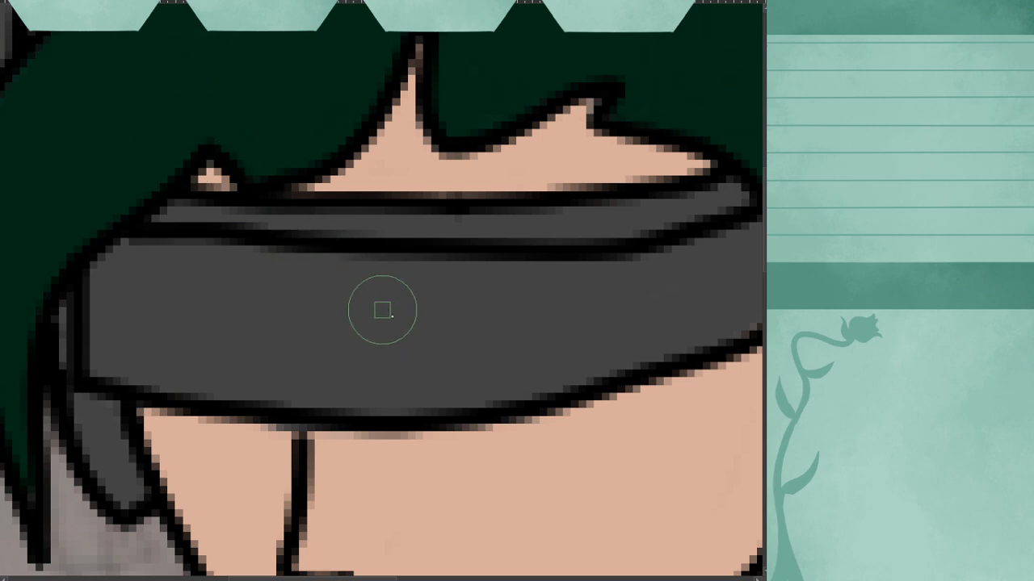
# - Try a blue domed eye outline with two curved iris lines on the visor, to the right of the nose
pyautogui.moveTo(413, 330)
pyautogui.mouseDown()
pyautogui.moveTo(477, 291)
pyautogui.moveTo(552, 329)
pyautogui.mouseUp()
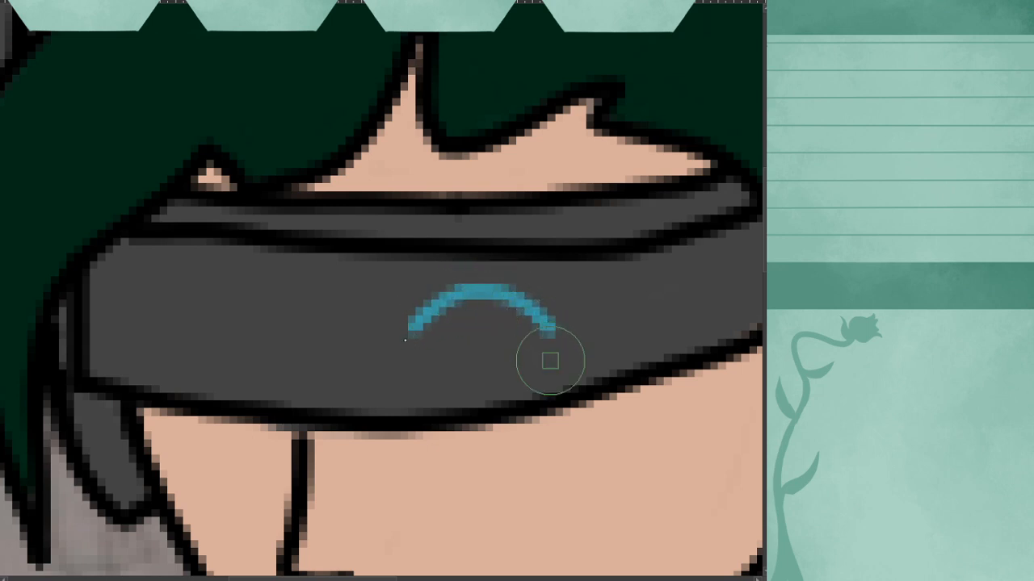
pyautogui.moveTo(404, 340)
pyautogui.mouseDown()
pyautogui.moveTo(436, 352)
pyautogui.moveTo(569, 343)
pyautogui.mouseUp()
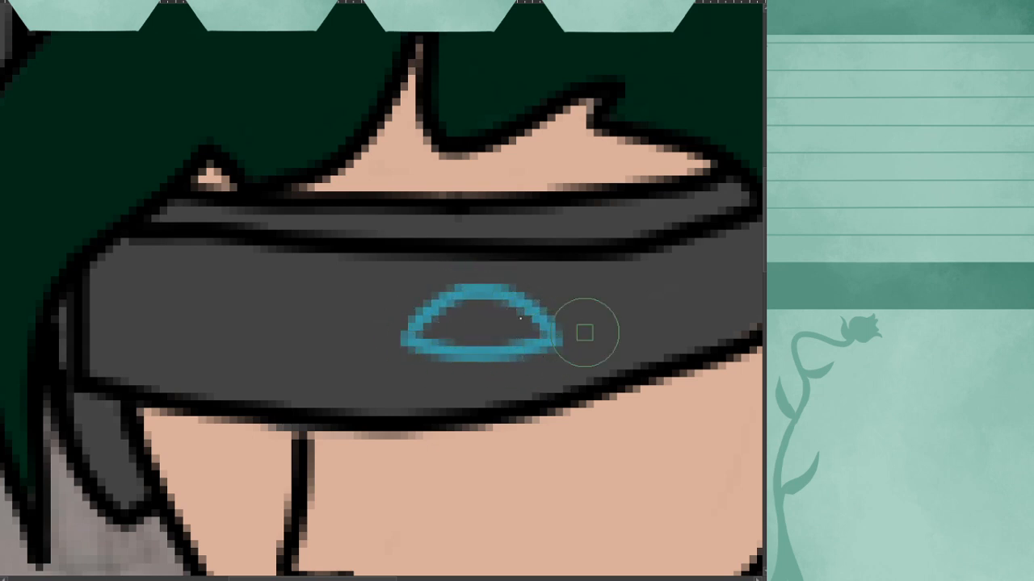
pyautogui.moveTo(461, 345); pyautogui.dragTo(467, 292)
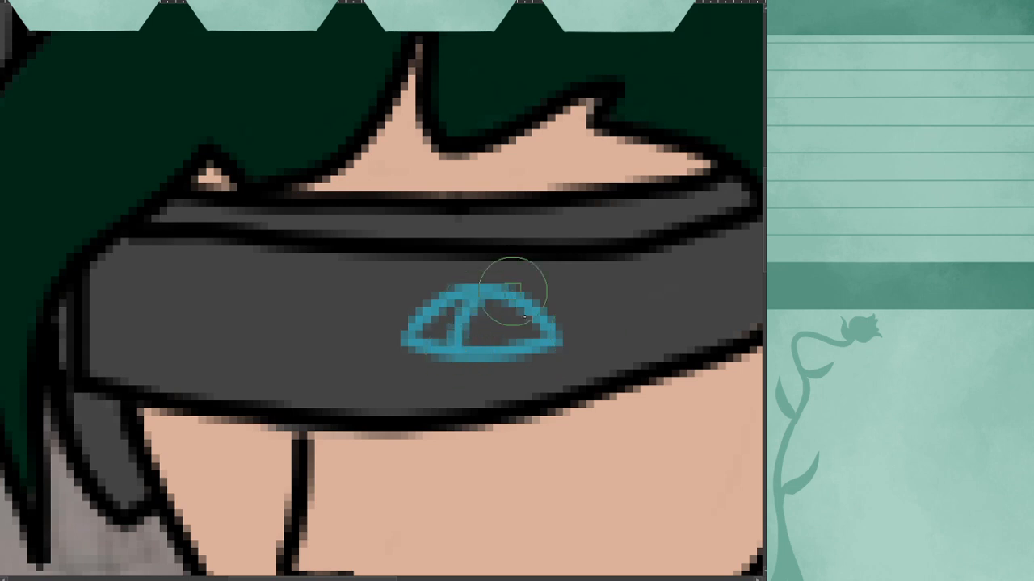
pyautogui.moveTo(525, 323); pyautogui.dragTo(533, 343)
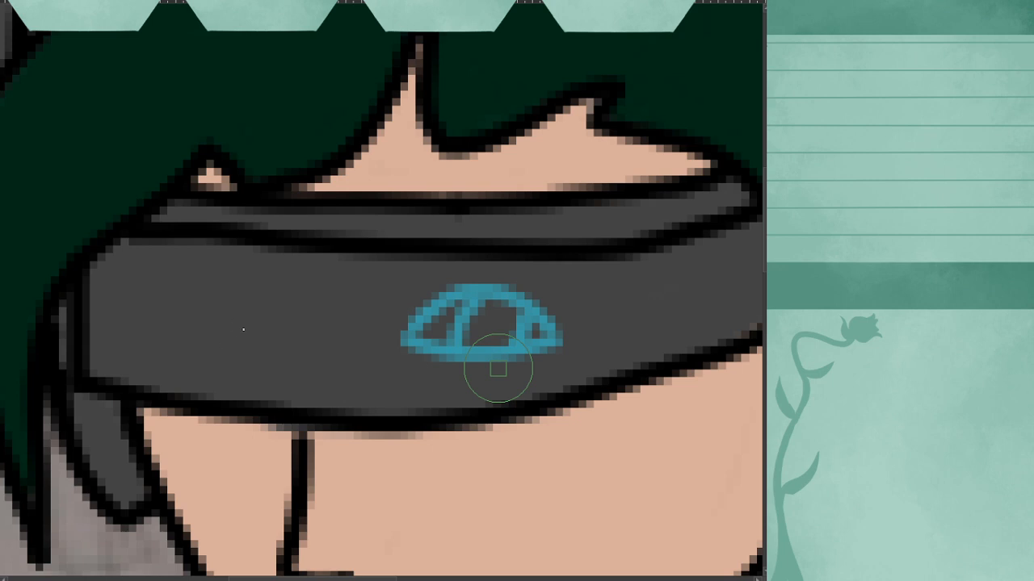
# - Try a matching second blue eye near the visor's left end, with a closed outline and two iris lines
pyautogui.moveTo(257, 318)
pyautogui.mouseDown()
pyautogui.moveTo(210, 291)
pyautogui.moveTo(150, 293)
pyautogui.moveTo(125, 316)
pyautogui.moveTo(143, 335)
pyautogui.moveTo(258, 359)
pyautogui.mouseUp()
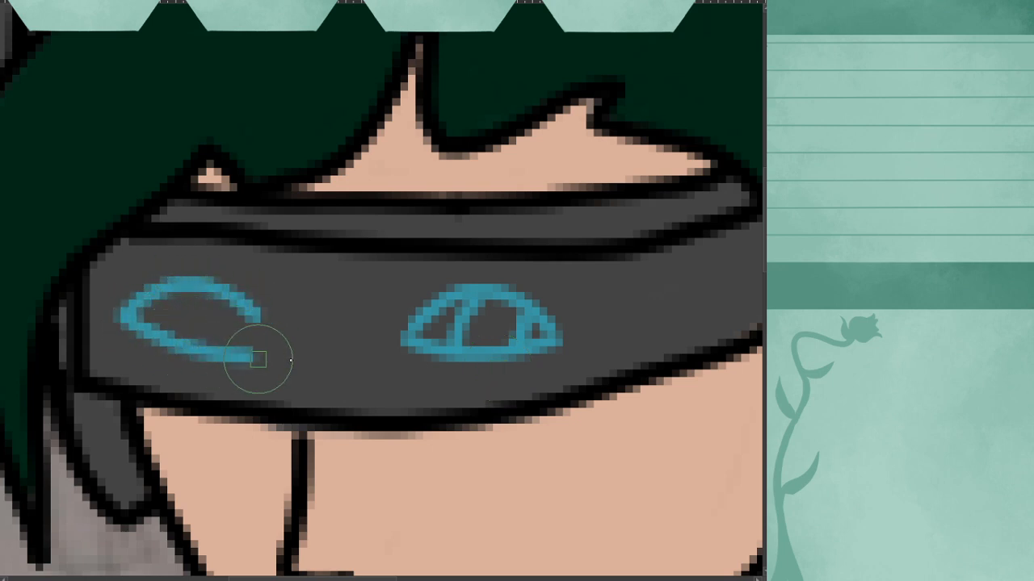
pyautogui.moveTo(247, 312); pyautogui.dragTo(247, 351)
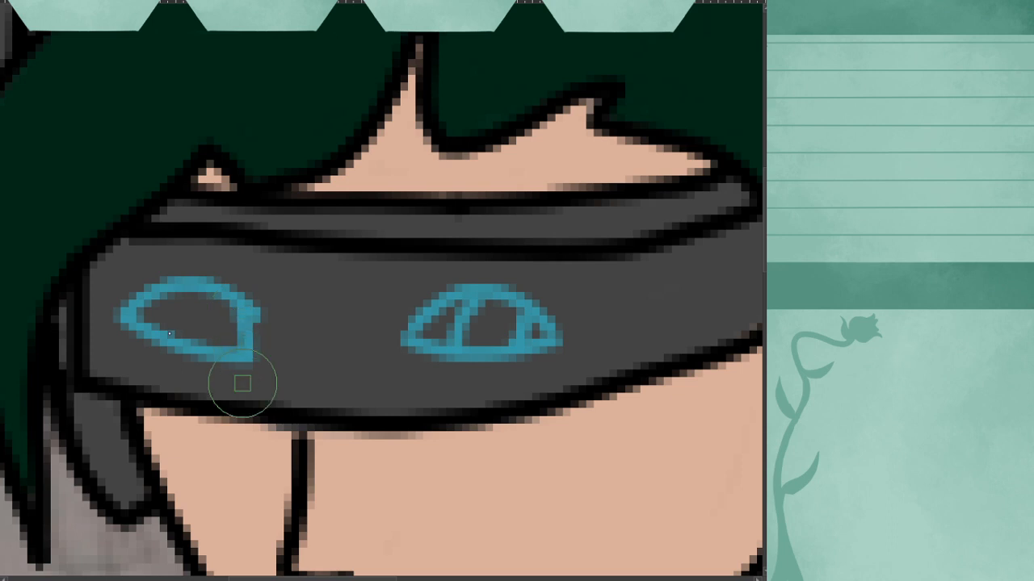
pyautogui.moveTo(166, 341); pyautogui.dragTo(171, 289)
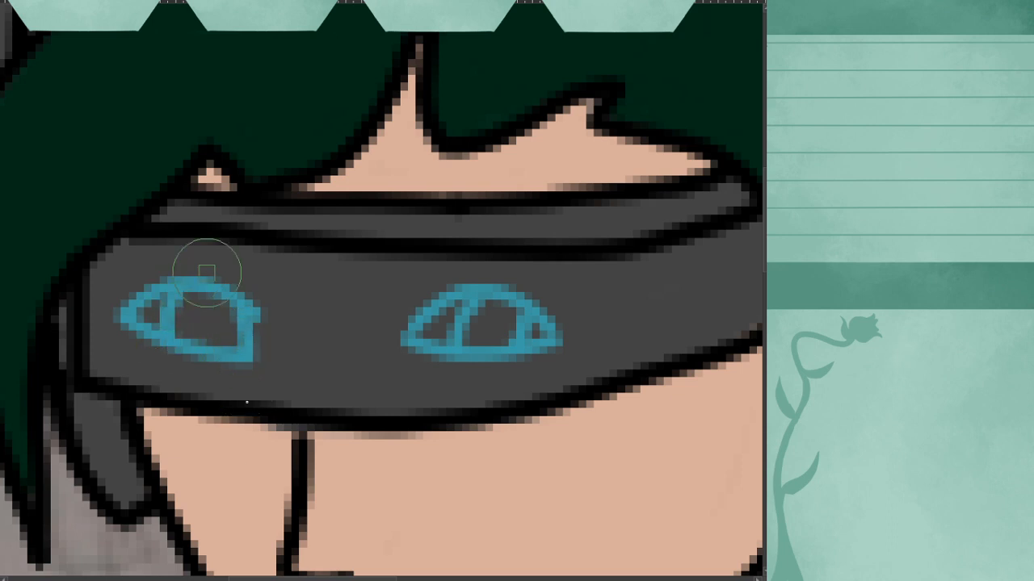
pyautogui.moveTo(233, 307)
pyautogui.mouseDown()
pyautogui.moveTo(227, 345)
pyautogui.moveTo(214, 347)
pyautogui.mouseUp()
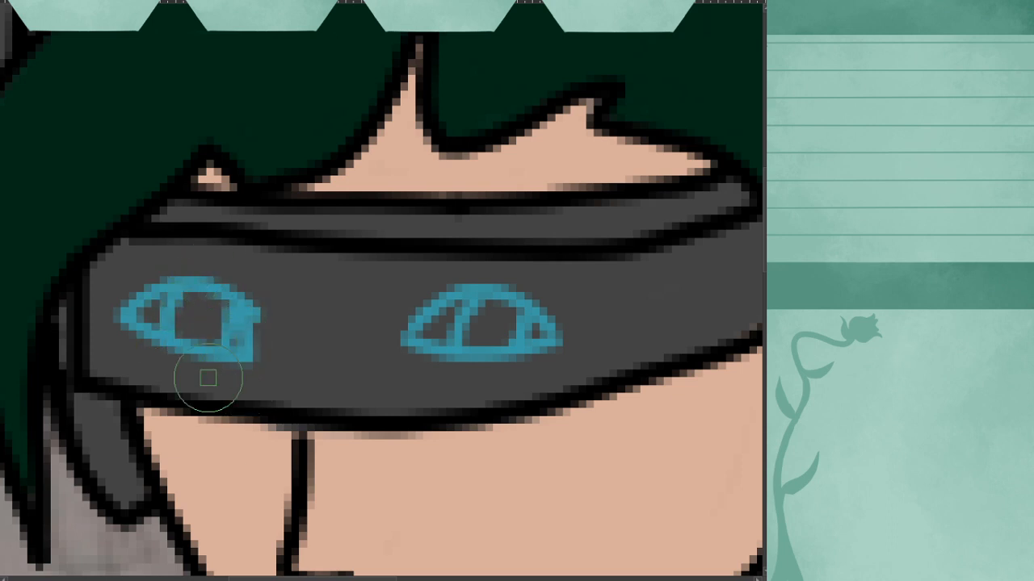
pyautogui.scroll(-5, 41, 342)
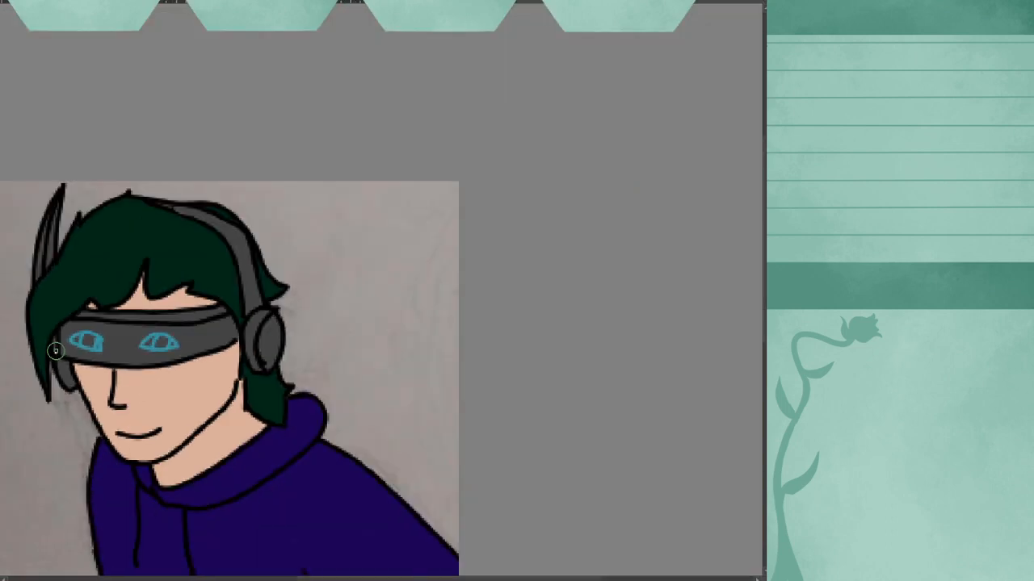
pyautogui.scroll(5, 53, 368)
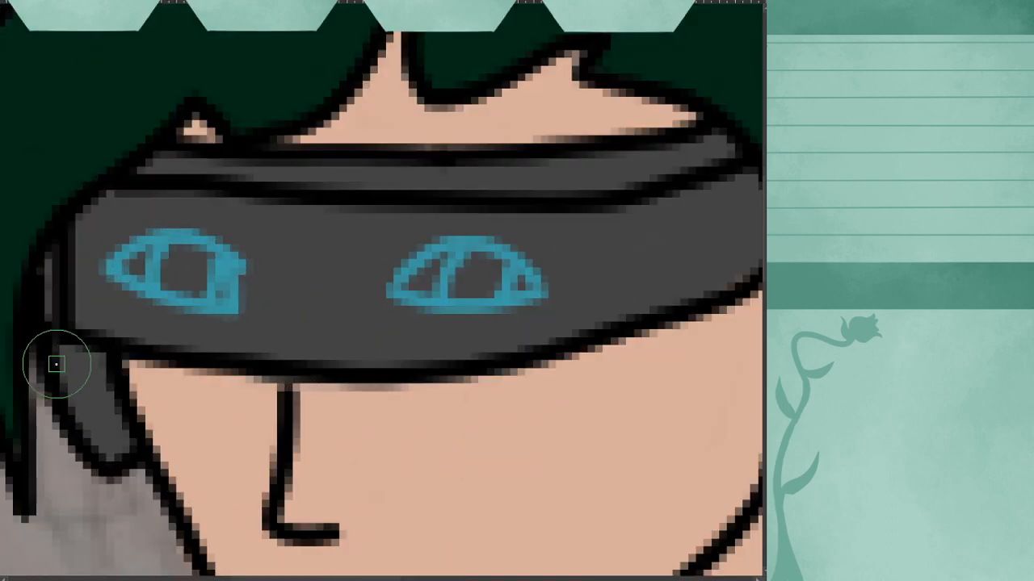
# - Undo all strokes of both blue eyes on the visor
pyautogui.hotkey('ctrl', 'z')
pyautogui.hotkey('ctrl', 'z')
pyautogui.hotkey('ctrl', 'z')
pyautogui.hotkey('ctrl', 'z')
pyautogui.hotkey('ctrl', 'z')
pyautogui.hotkey('ctrl', 'z')
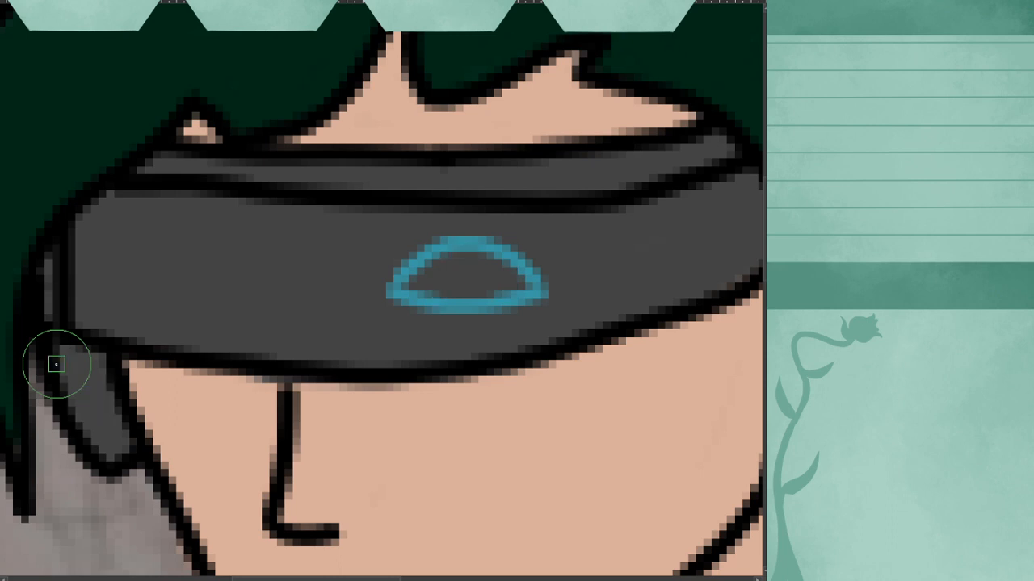
pyautogui.hotkey('ctrl', 'z')
pyautogui.hotkey('ctrl', 'z')
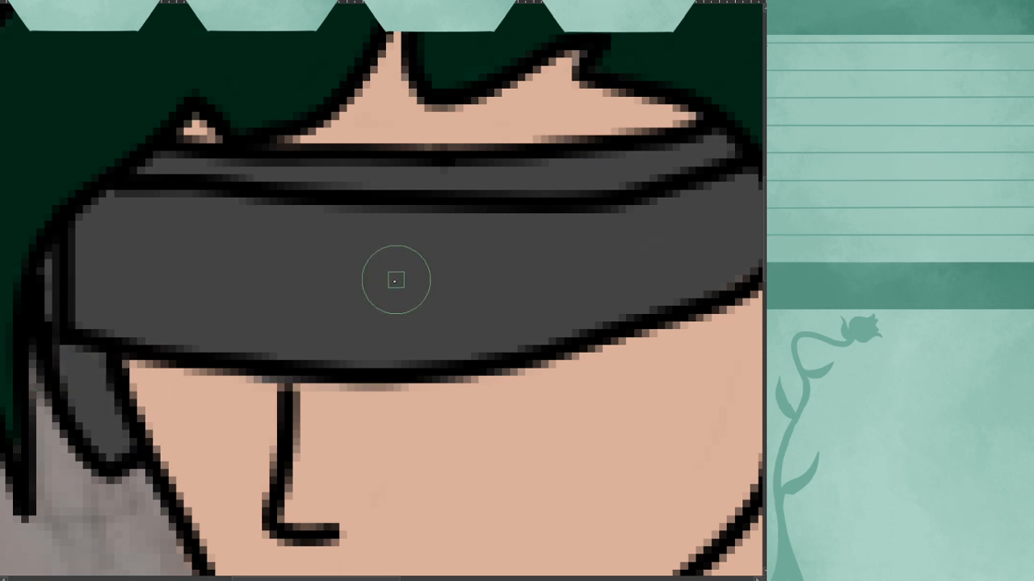
# - Try a flatter almond-shaped blue eye outline on the visor and undo its two strokes
pyautogui.moveTo(389, 279)
pyautogui.mouseDown()
pyautogui.moveTo(413, 242)
pyautogui.moveTo(502, 241)
pyautogui.moveTo(532, 260)
pyautogui.mouseUp()
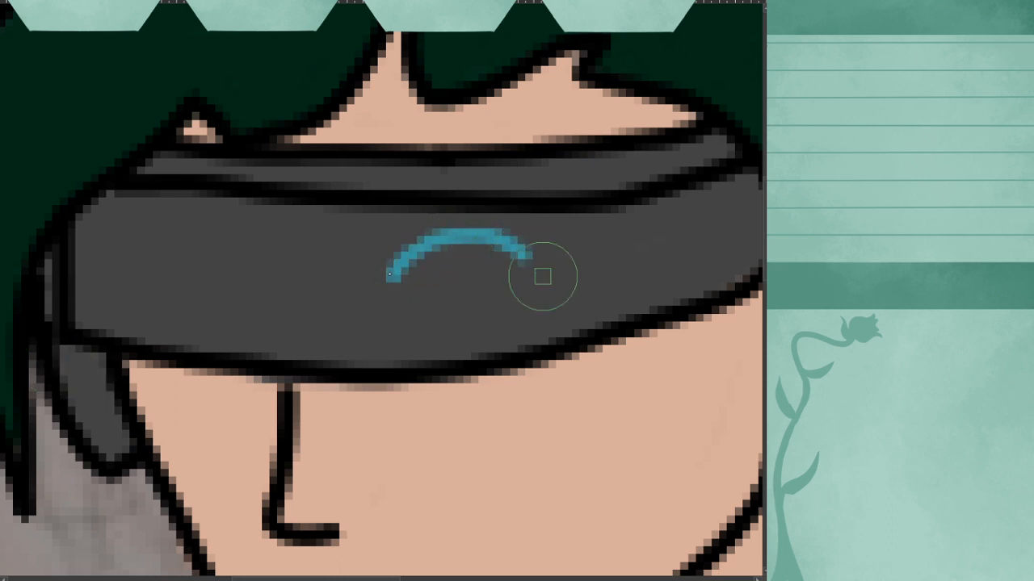
pyautogui.moveTo(393, 277)
pyautogui.mouseDown()
pyautogui.moveTo(473, 296)
pyautogui.moveTo(546, 268)
pyautogui.mouseUp()
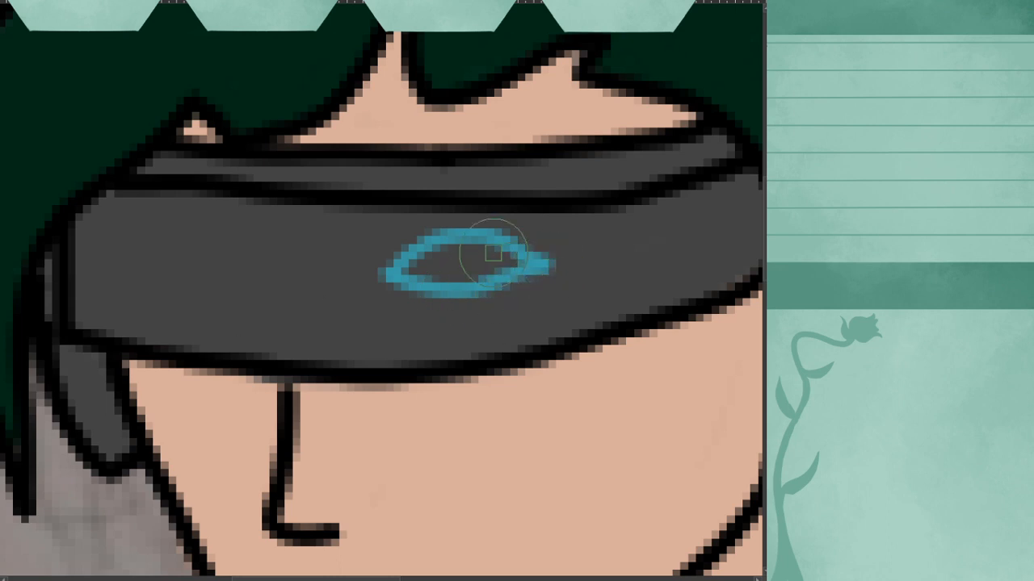
pyautogui.hotkey('ctrl', 'z')
pyautogui.hotkey('ctrl', 'z')
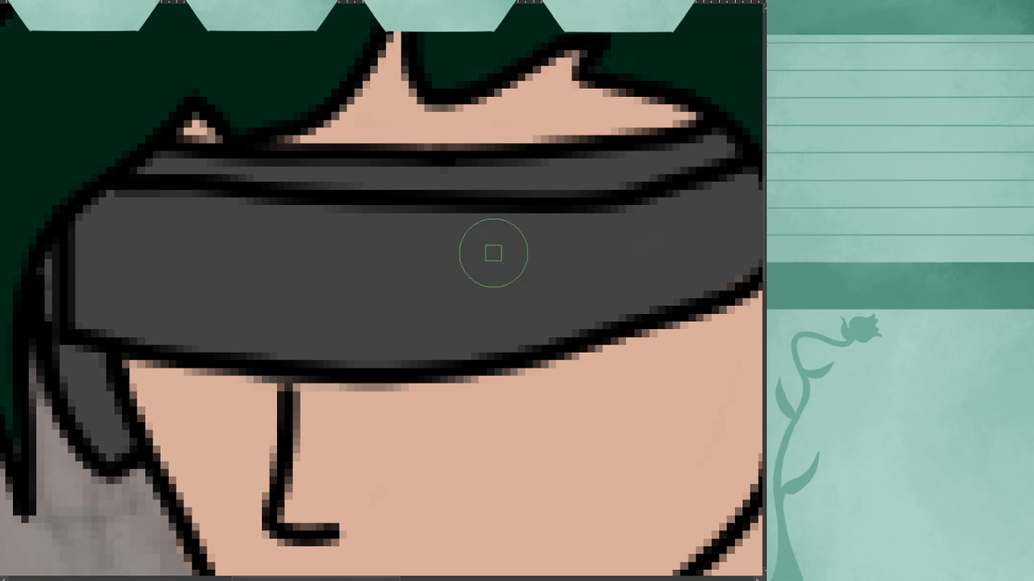
# - Try a slanted leaf-shaped blue eye with a redrawn lower curve and a vertical pupil line, and undo it
pyautogui.moveTo(419, 292)
pyautogui.mouseDown()
pyautogui.moveTo(480, 245)
pyautogui.moveTo(550, 270)
pyautogui.mouseUp()
pyautogui.moveTo(417, 291)
pyautogui.mouseDown()
pyautogui.moveTo(490, 299)
pyautogui.moveTo(537, 282)
pyautogui.moveTo(555, 257)
pyautogui.mouseUp()
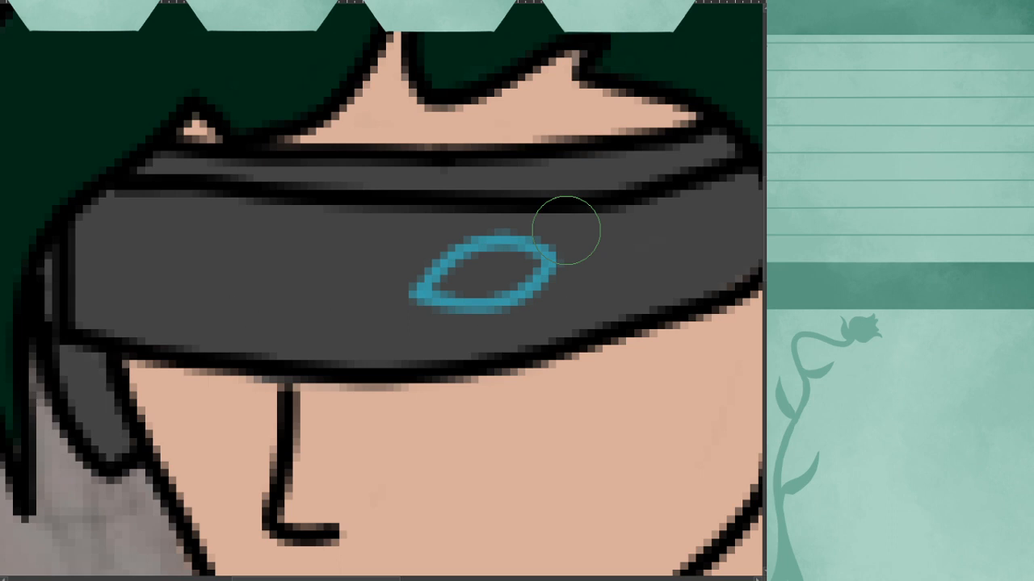
pyautogui.hotkey('ctrl', 'z')
pyautogui.moveTo(547, 259)
pyautogui.mouseDown()
pyautogui.moveTo(489, 300)
pyautogui.moveTo(420, 295)
pyautogui.mouseUp()
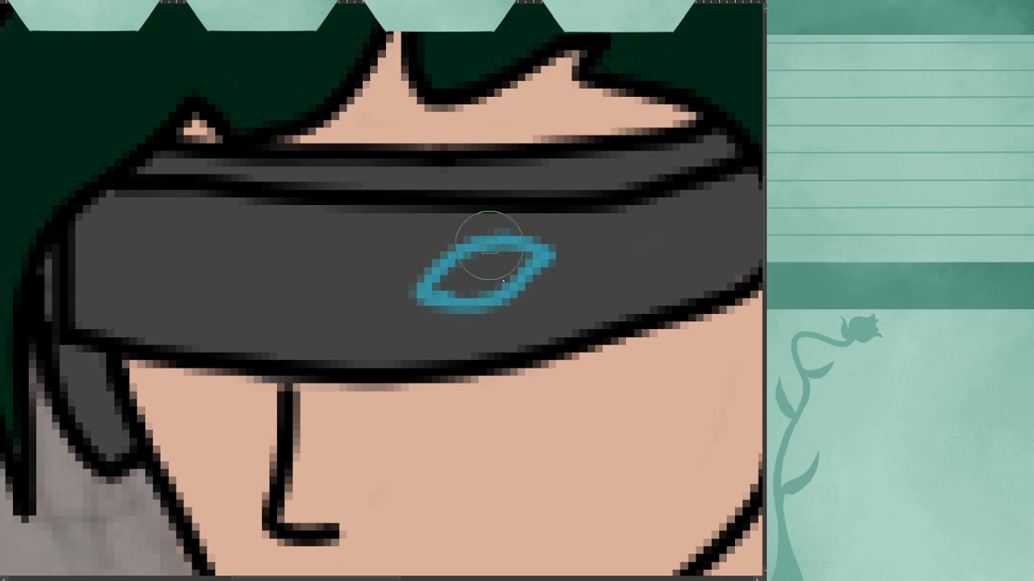
pyautogui.moveTo(490, 244); pyautogui.dragTo(479, 292)
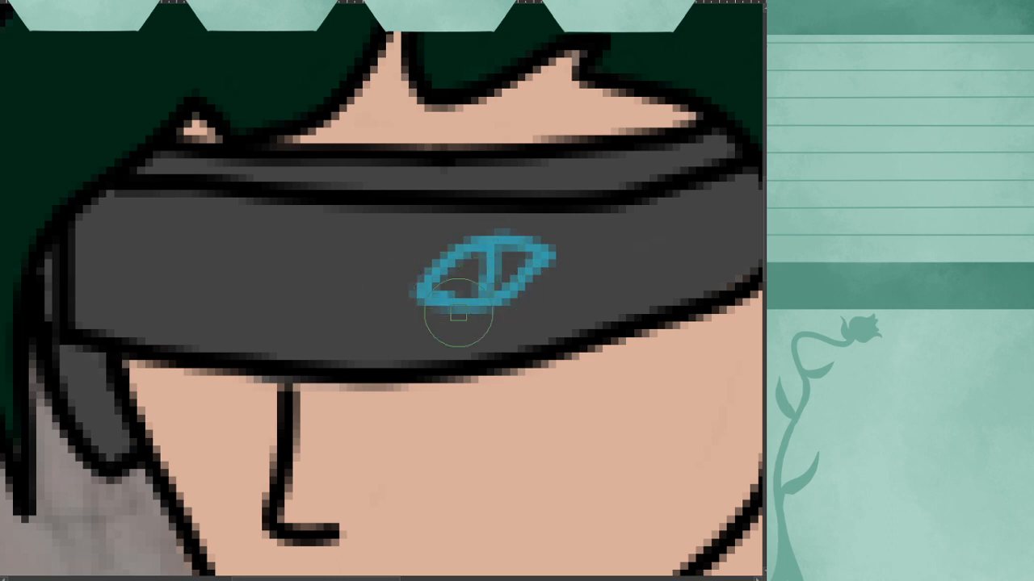
pyautogui.hotkey('ctrl', 'z')
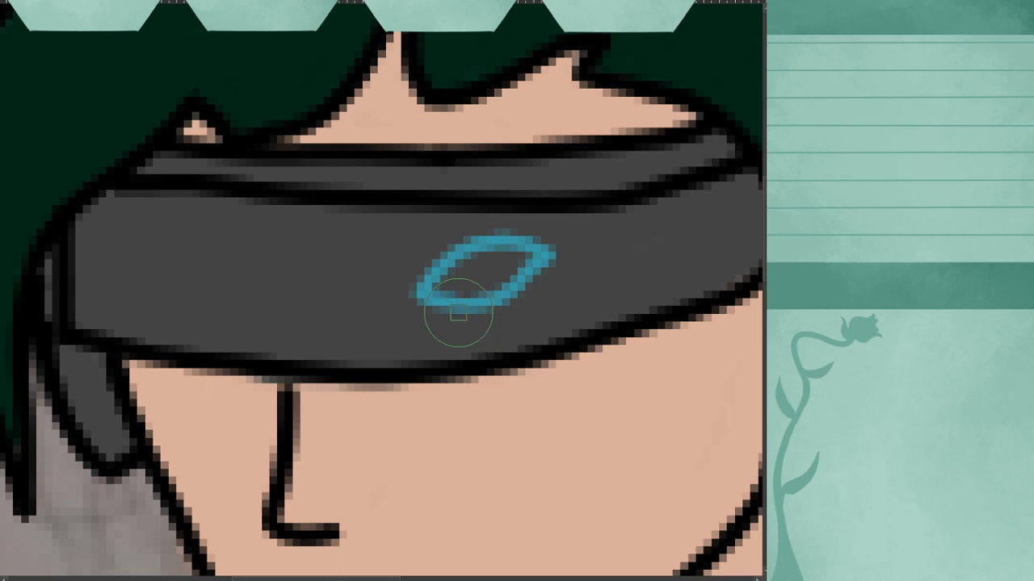
pyautogui.hotkey('ctrl', 'z')
pyautogui.hotkey('ctrl', 'z')
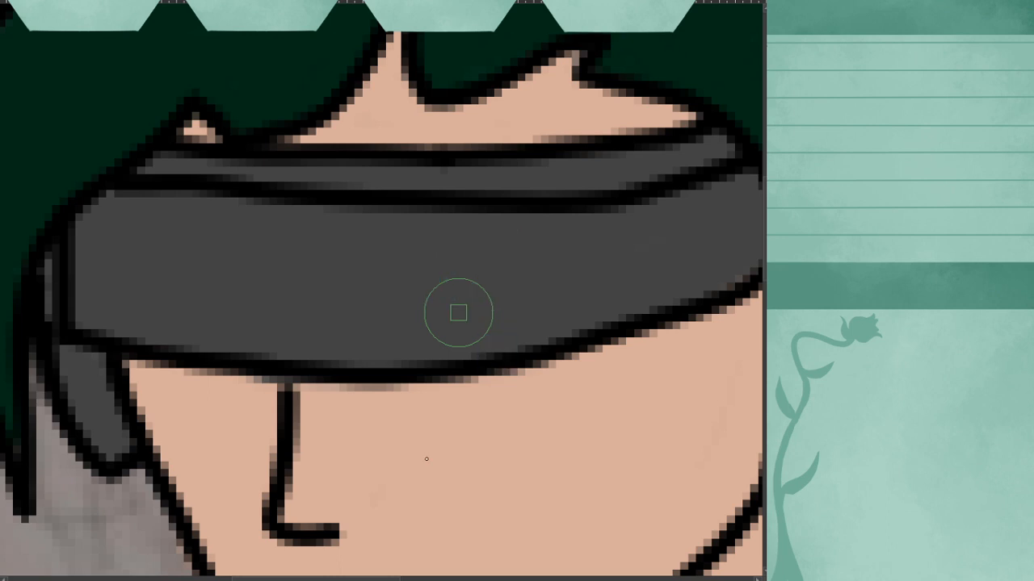
# - Paint a solid blue crescent on the visor from an upward arch, discarding its trial lower eyelid line
pyautogui.moveTo(410, 296)
pyautogui.mouseDown()
pyautogui.moveTo(411, 282)
pyautogui.moveTo(469, 239)
pyautogui.moveTo(519, 266)
pyautogui.moveTo(534, 292)
pyautogui.mouseUp()
pyautogui.moveTo(416, 296)
pyautogui.mouseDown()
pyautogui.moveTo(473, 302)
pyautogui.moveTo(552, 263)
pyautogui.mouseUp()
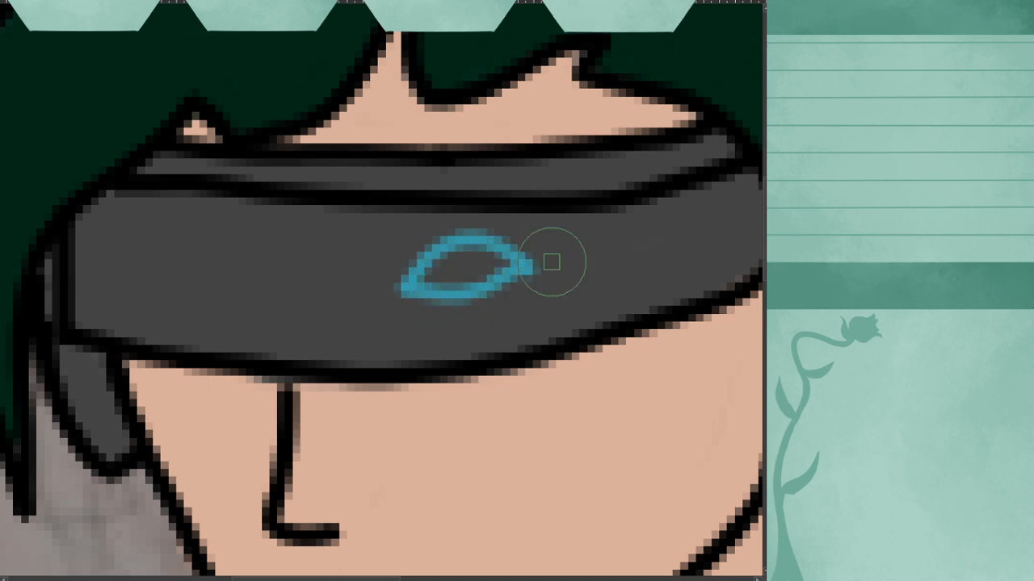
pyautogui.hotkey('ctrl', 'z')
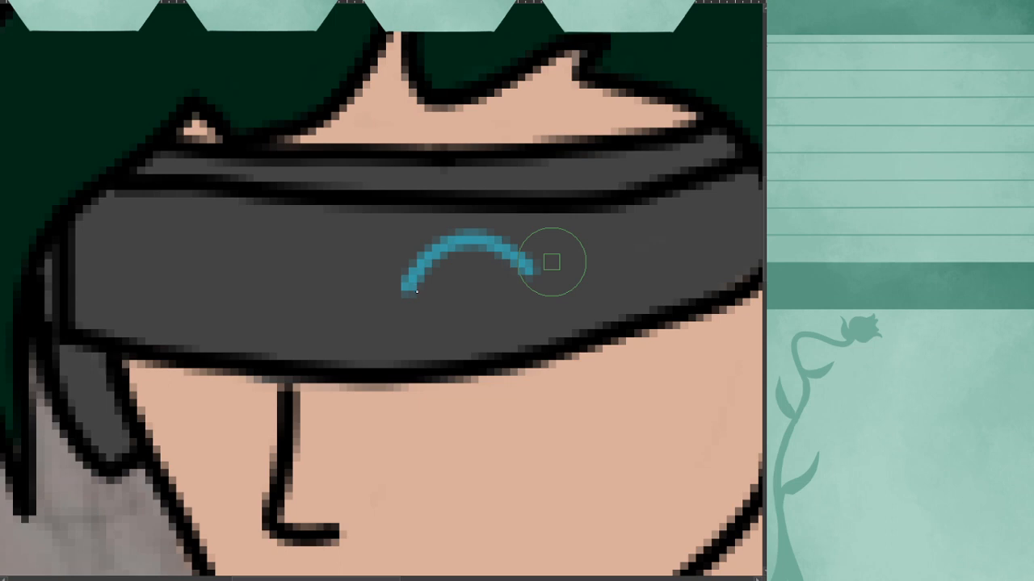
pyautogui.moveTo(412, 290)
pyautogui.mouseDown()
pyautogui.moveTo(550, 280)
pyautogui.moveTo(474, 231)
pyautogui.moveTo(404, 277)
pyautogui.moveTo(461, 237)
pyautogui.moveTo(489, 248)
pyautogui.moveTo(438, 260)
pyautogui.moveTo(473, 266)
pyautogui.moveTo(485, 247)
pyautogui.moveTo(517, 254)
pyautogui.mouseUp()
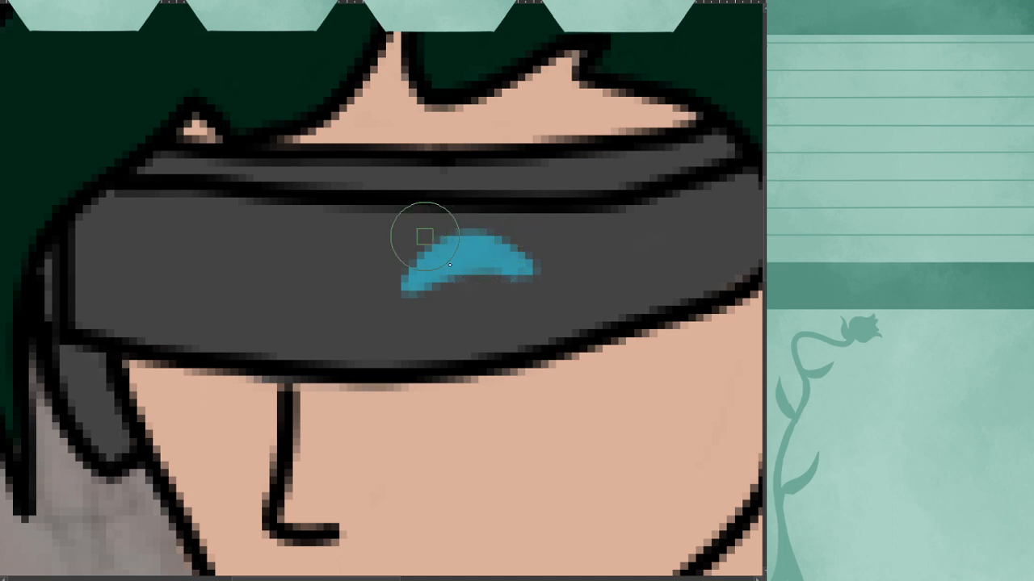
# - Split the blue crescent into three segments by erasing two slanted gaps through it
pyautogui.moveTo(424, 236); pyautogui.dragTo(445, 288)
pyautogui.moveTo(496, 219); pyautogui.dragTo(463, 320)
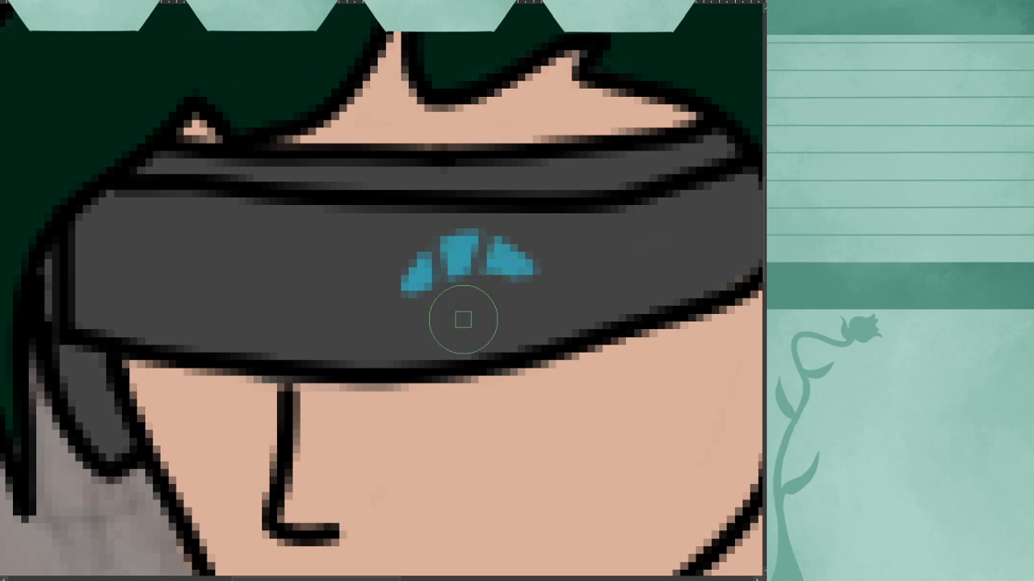
# - Check the segmented blue crescent against the whole head and erase its three segments from the visor
pyautogui.scroll(-4, 463, 320)
pyautogui.scroll(3, 432, 323)
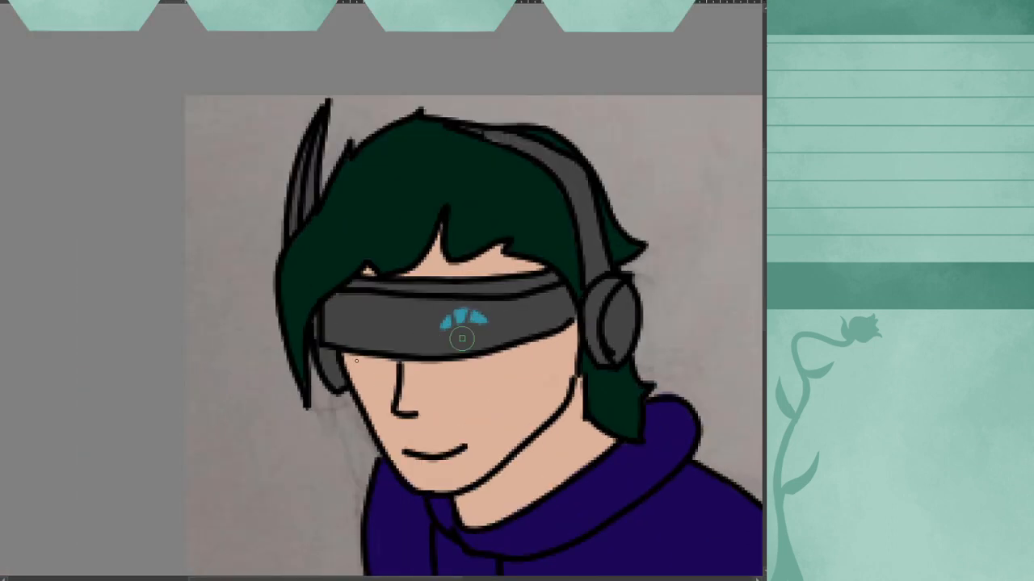
pyautogui.scroll(2, 505, 329)
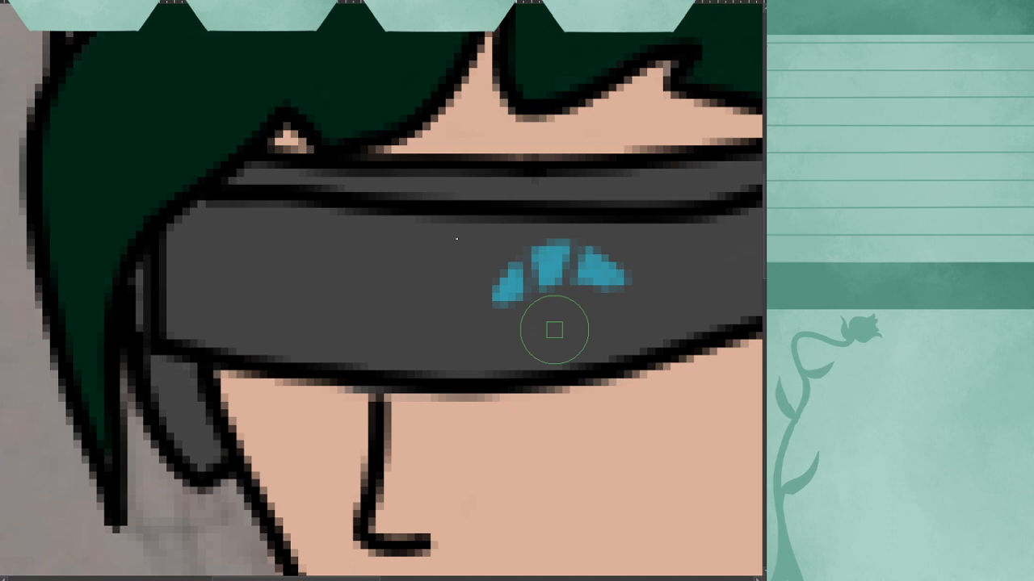
pyautogui.moveTo(554, 329)
pyautogui.mouseDown()
pyautogui.moveTo(593, 242)
pyautogui.moveTo(492, 283)
pyautogui.moveTo(537, 267)
pyautogui.moveTo(619, 283)
pyautogui.moveTo(574, 258)
pyautogui.moveTo(590, 241)
pyautogui.mouseUp()
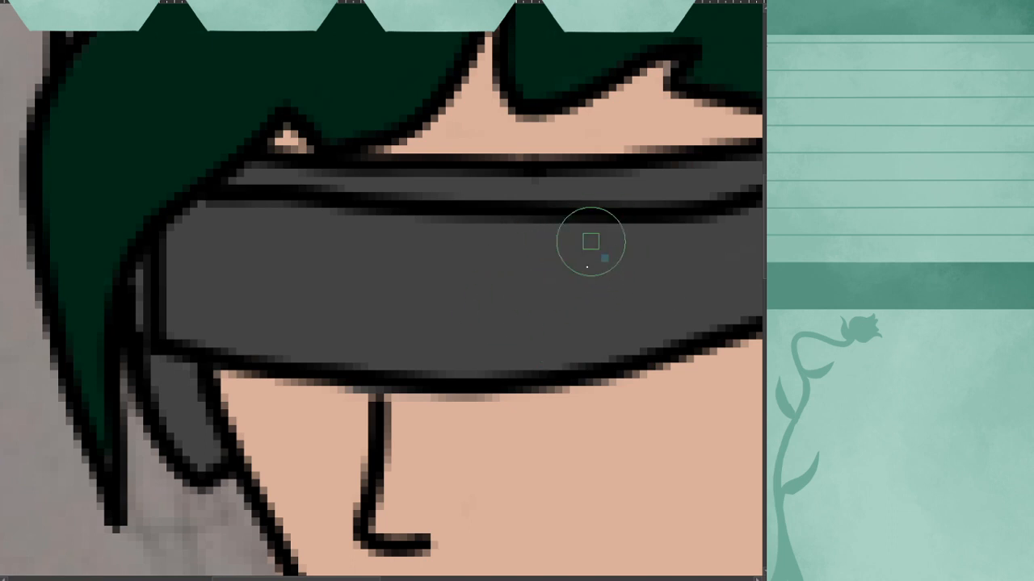
# - Paint a solid blue leaf-shaped eye on the visor beneath the parted fringe, with a broad inner end and a pointed outer corner
pyautogui.moveTo(507, 293)
pyautogui.mouseDown()
pyautogui.moveTo(598, 270)
pyautogui.moveTo(632, 274)
pyautogui.mouseUp()
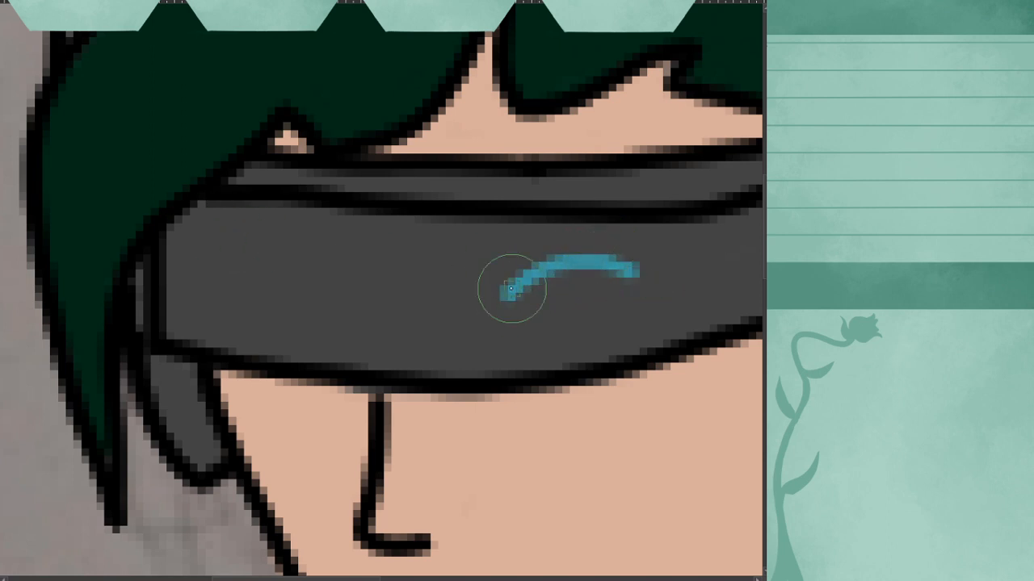
pyautogui.moveTo(510, 289)
pyautogui.mouseDown()
pyautogui.moveTo(508, 313)
pyautogui.moveTo(647, 270)
pyautogui.moveTo(554, 288)
pyautogui.mouseUp()
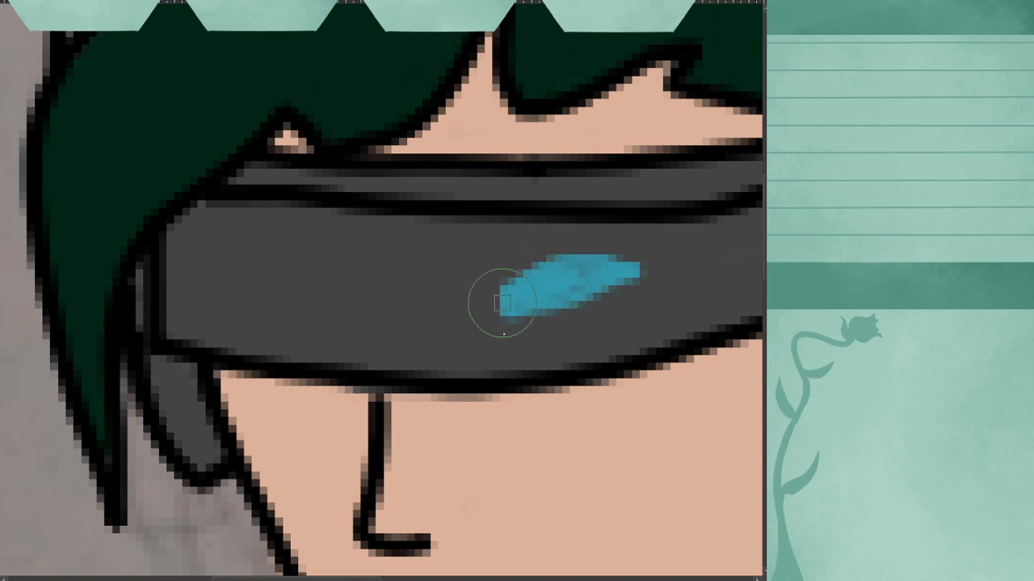
pyautogui.moveTo(498, 300)
pyautogui.mouseDown()
pyautogui.moveTo(499, 328)
pyautogui.moveTo(561, 323)
pyautogui.moveTo(611, 295)
pyautogui.moveTo(521, 320)
pyautogui.mouseUp()
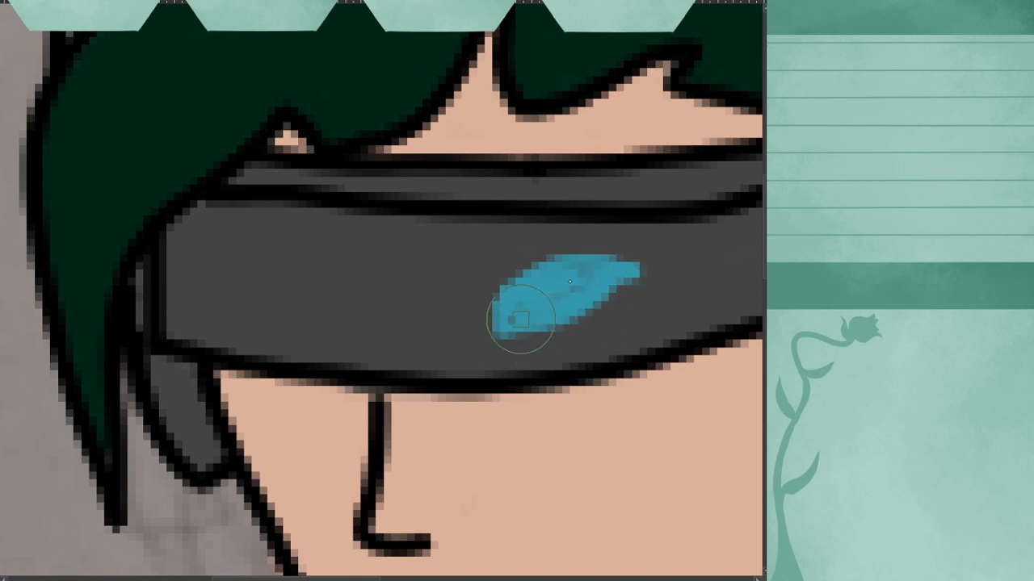
pyautogui.moveTo(575, 285); pyautogui.dragTo(607, 276)
pyautogui.scroll(-5, 607, 275)
pyautogui.scroll(5, 587, 279)
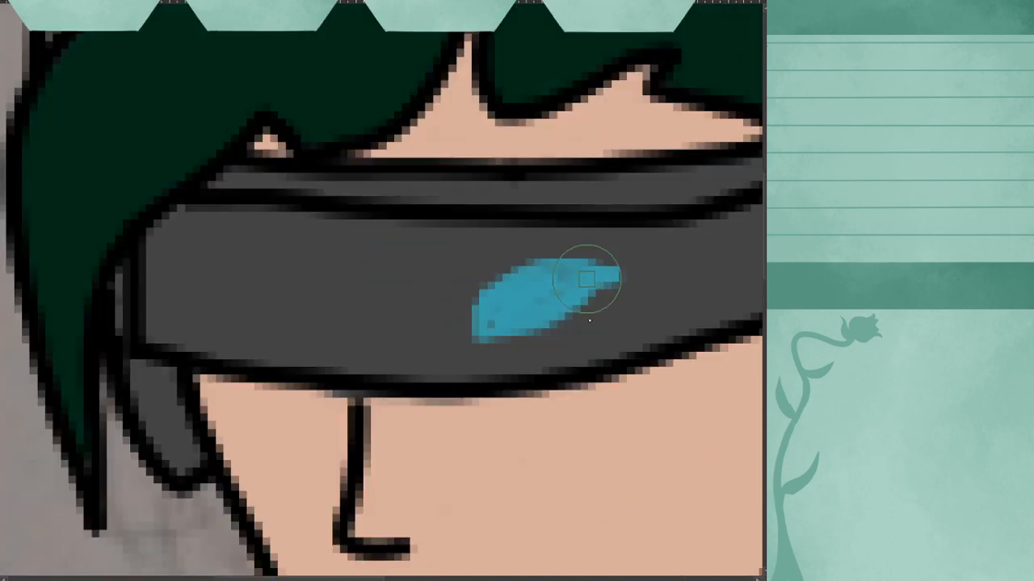
pyautogui.moveTo(538, 271)
pyautogui.mouseDown()
pyautogui.moveTo(519, 256)
pyautogui.moveTo(492, 266)
pyautogui.moveTo(473, 325)
pyautogui.mouseUp()
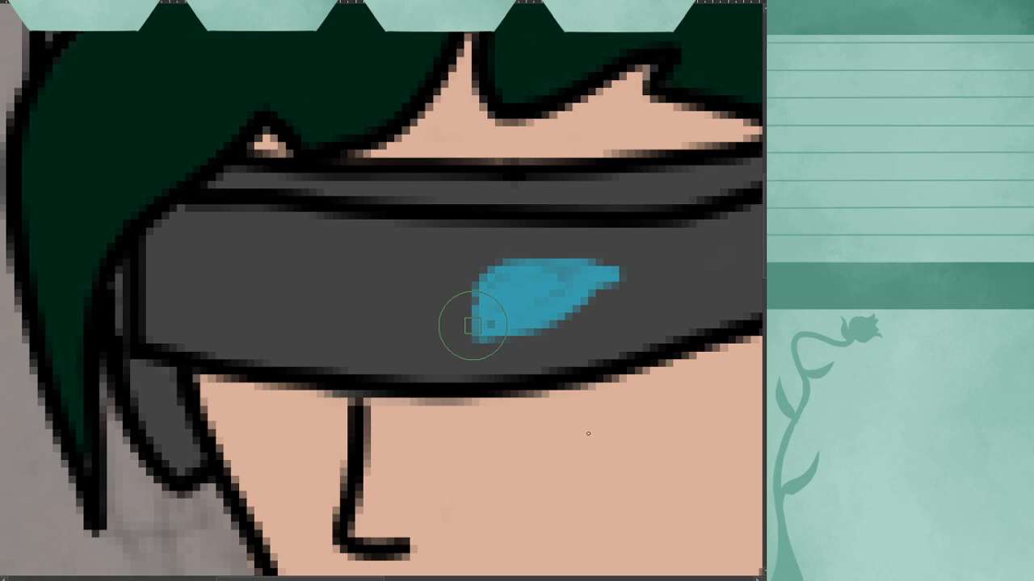
# - Erase a strip along the blue eye's lower edge to make it slant more sharply towards the outer corner
pyautogui.scroll(-3, 472, 325)
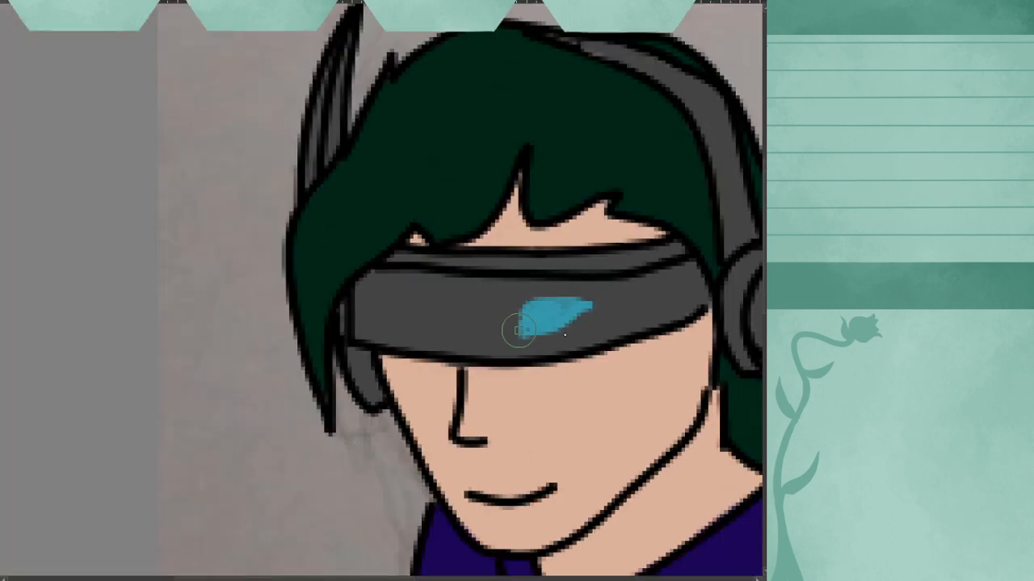
pyautogui.scroll(3, 517, 329)
pyautogui.scroll(2, 574, 330)
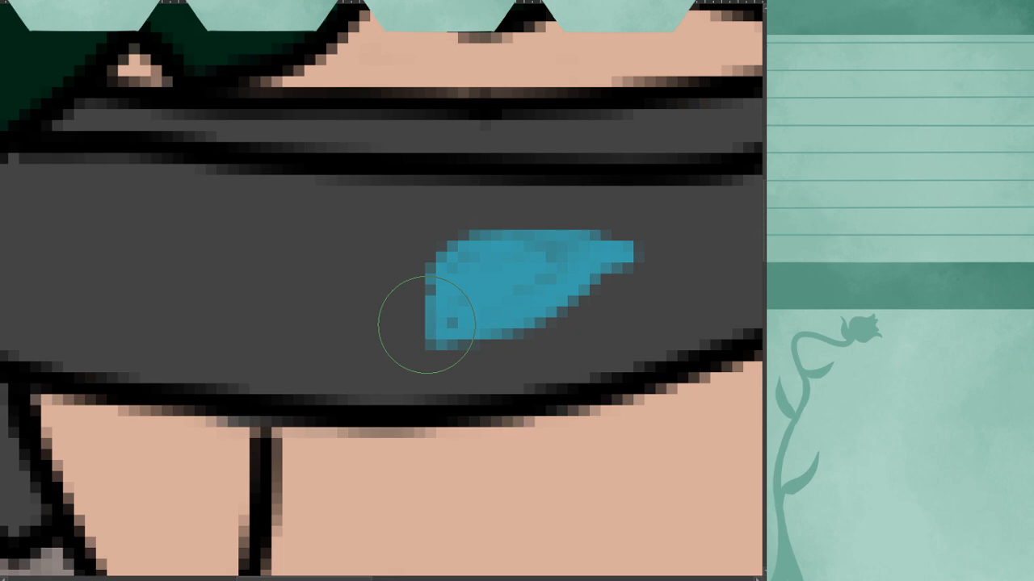
pyautogui.moveTo(461, 364)
pyautogui.mouseDown()
pyautogui.moveTo(542, 323)
pyautogui.moveTo(627, 317)
pyautogui.mouseUp()
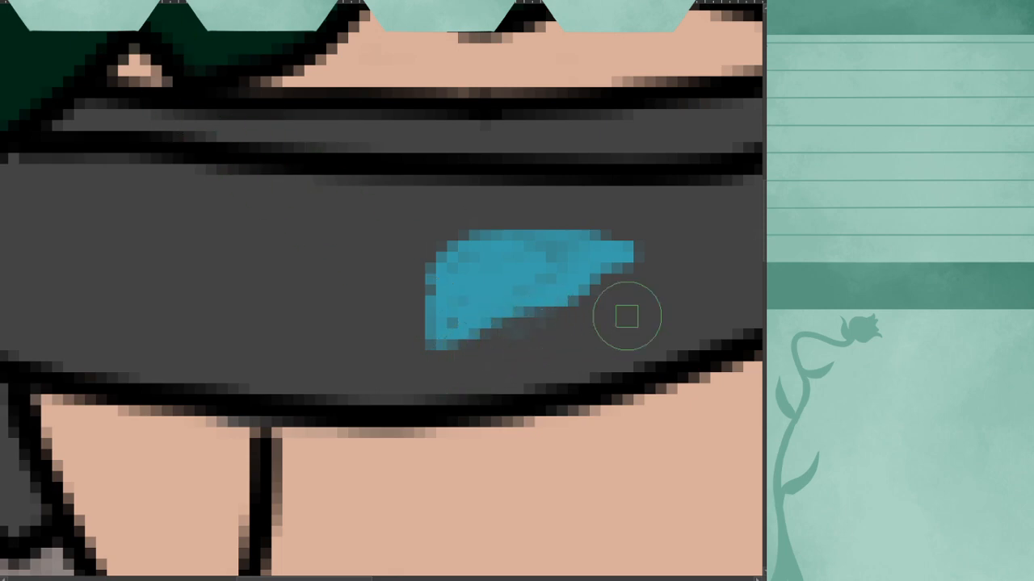
pyautogui.scroll(-5, 627, 316)
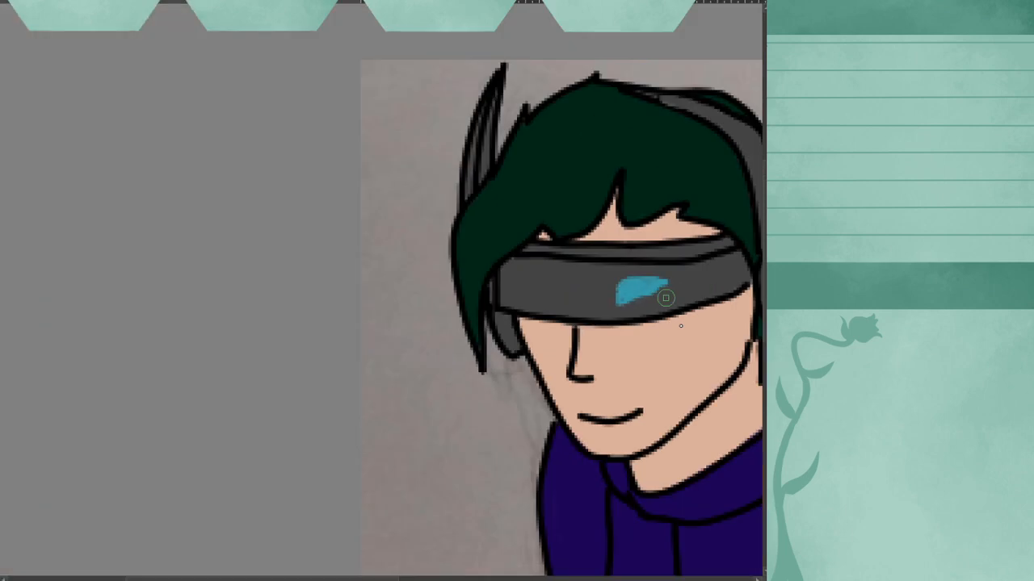
# - Try splitting the blue eye with two gaps that converge towards its lower edge, and undo them
pyautogui.scroll(6, 666, 298)
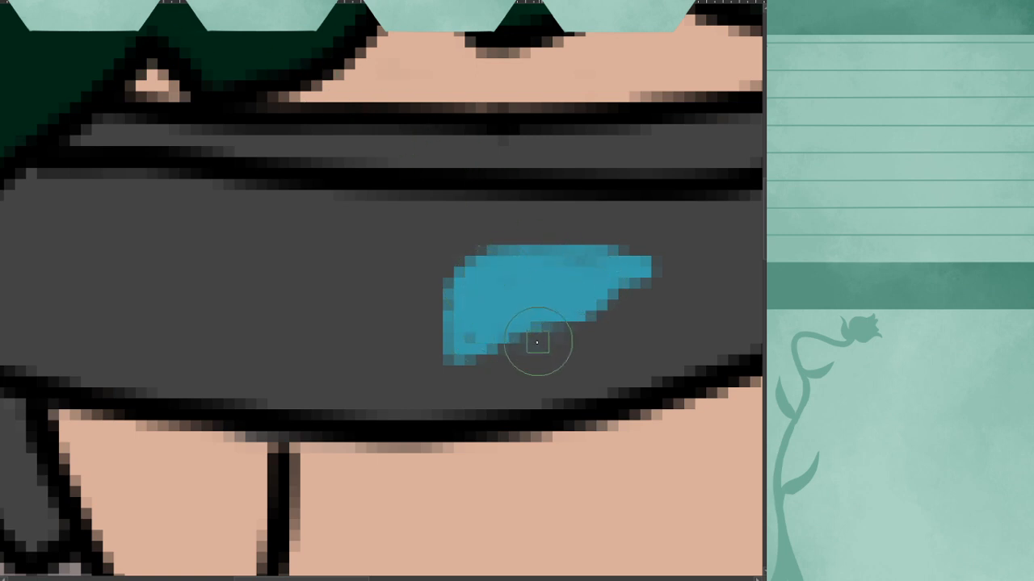
pyautogui.moveTo(521, 344); pyautogui.dragTo(481, 250)
pyautogui.moveTo(584, 249); pyautogui.dragTo(535, 352)
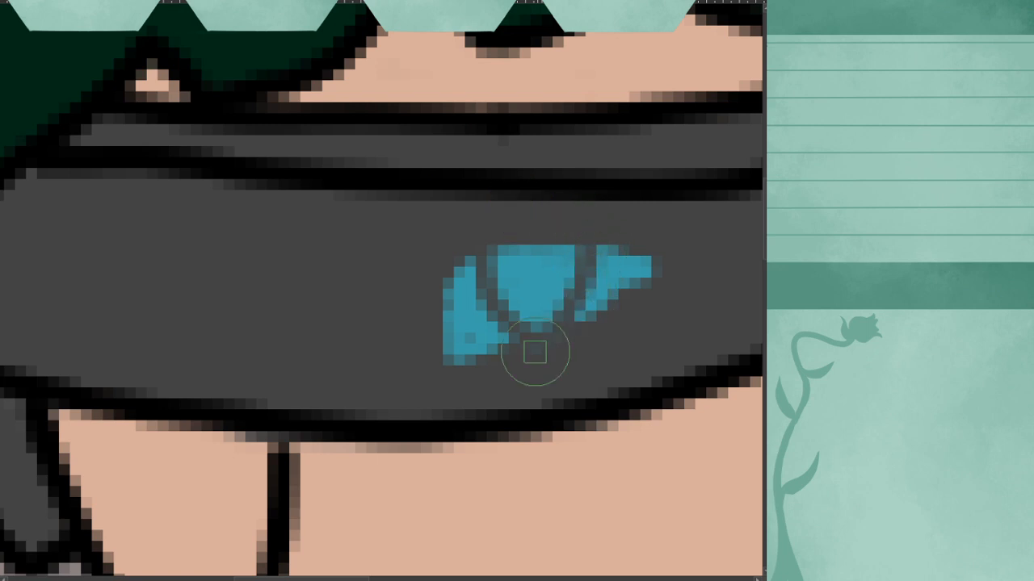
pyautogui.hotkey('ctrl', 'z')
pyautogui.hotkey('ctrl', 'z')
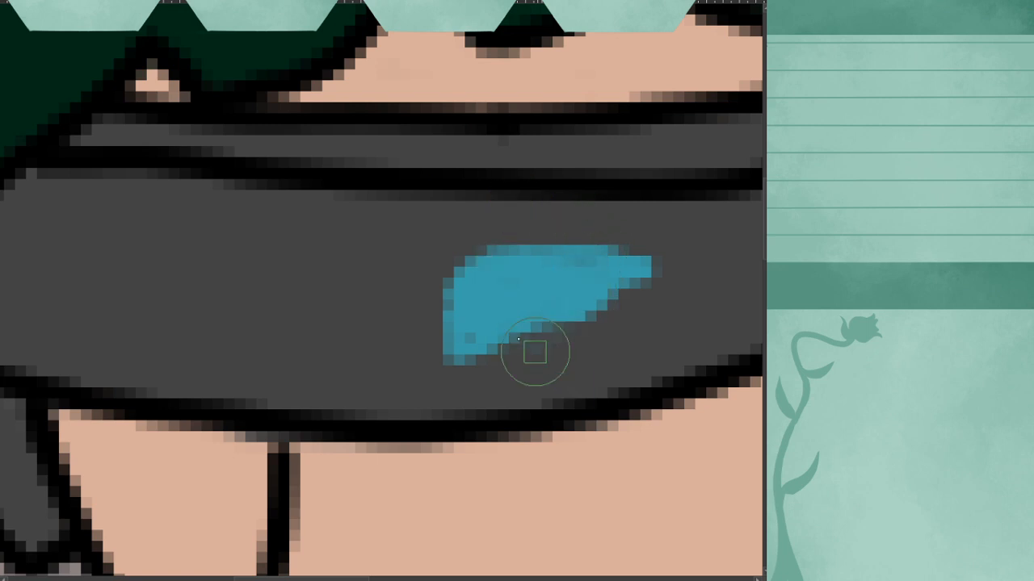
# - Try erasing a narrow U-shaped pupil outline into the middle of the blue eye, and undo it
pyautogui.moveTo(514, 236)
pyautogui.mouseDown()
pyautogui.moveTo(543, 319)
pyautogui.moveTo(575, 271)
pyautogui.moveTo(568, 242)
pyautogui.mouseUp()
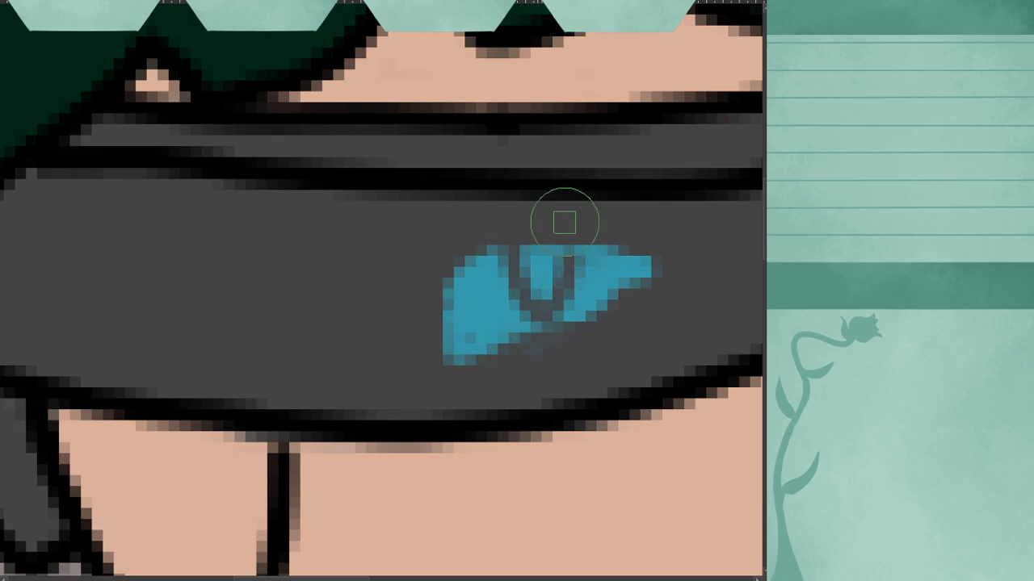
pyautogui.scroll(-5, 592, 232)
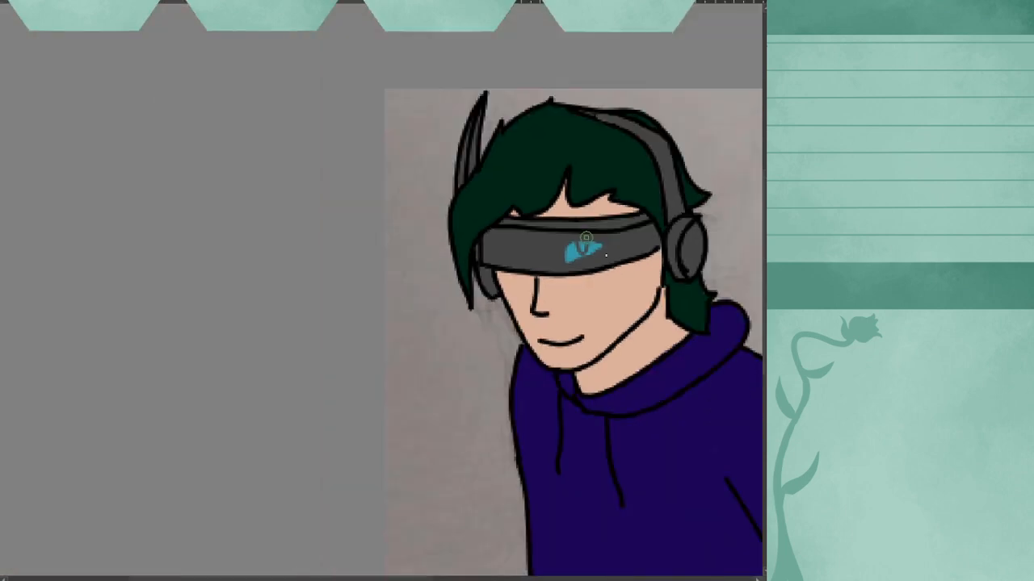
pyautogui.scroll(4, 605, 242)
pyautogui.hotkey('ctrl', 'z')
pyautogui.hotkey('ctrl', 'z')
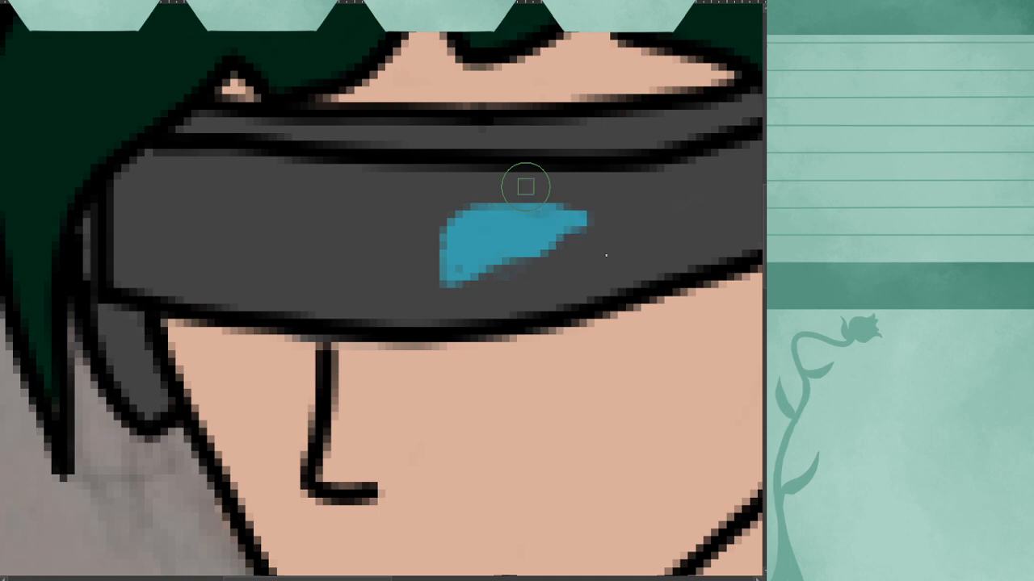
# - Try separating a wide central iris with a slanted inner gap and a near-vertical outer gap, and undo both
pyautogui.scroll(-3, 602, 244)
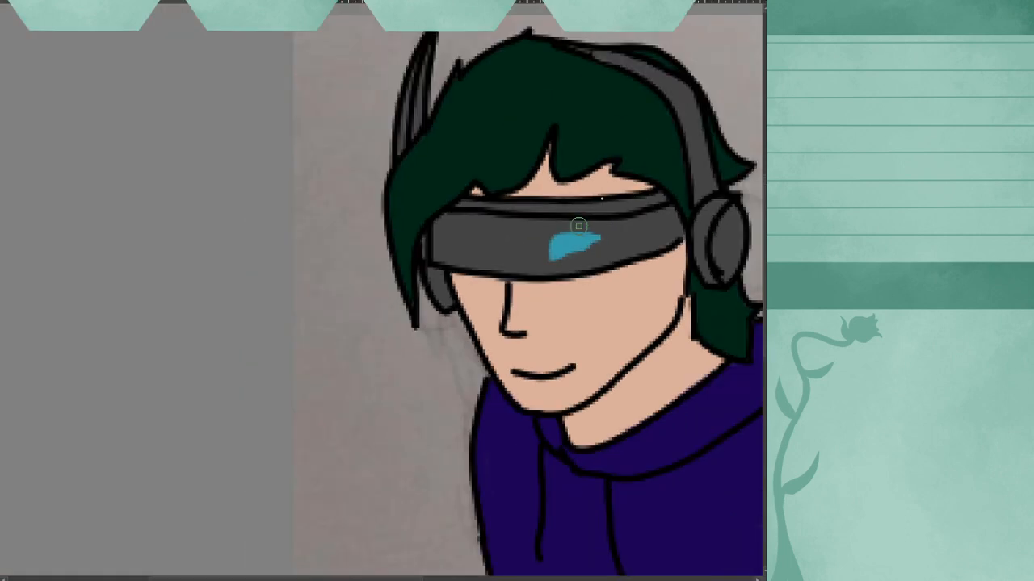
pyautogui.scroll(6, 579, 226)
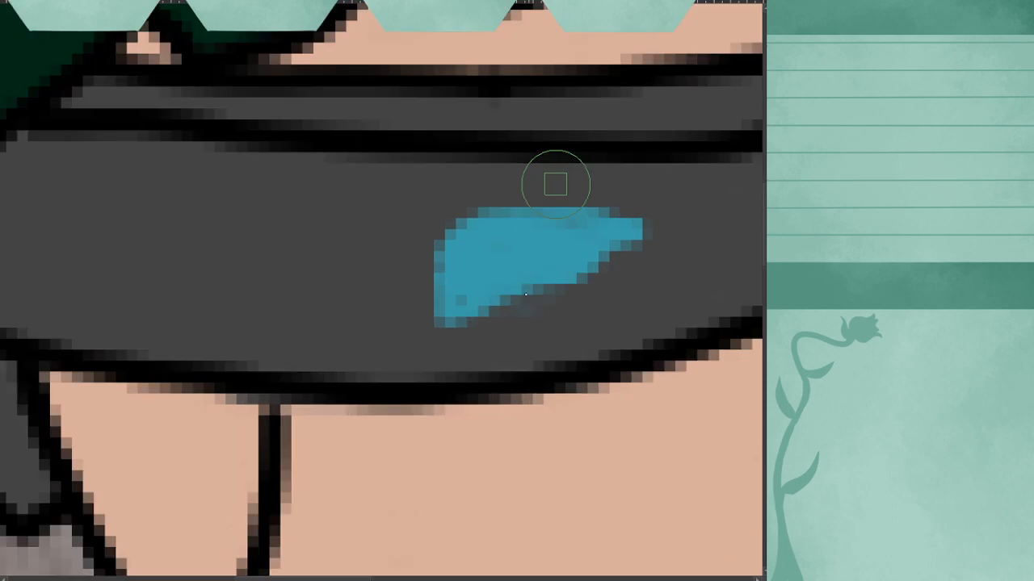
pyautogui.moveTo(478, 204)
pyautogui.mouseDown()
pyautogui.moveTo(512, 296)
pyautogui.moveTo(554, 307)
pyautogui.moveTo(577, 239)
pyautogui.moveTo(565, 175)
pyautogui.mouseUp()
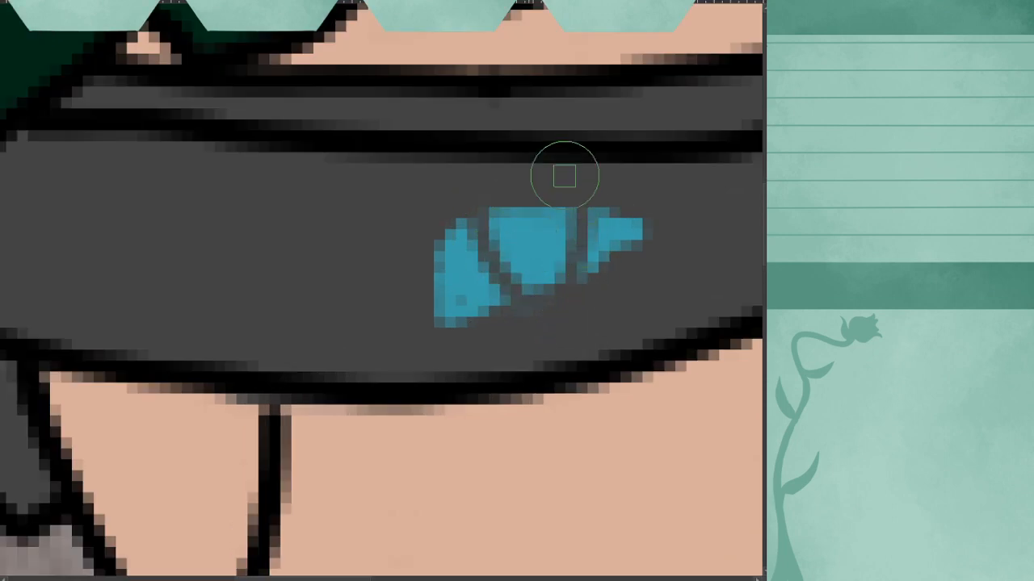
pyautogui.hotkey('ctrl', 'z')
pyautogui.hotkey('ctrl', 'z')
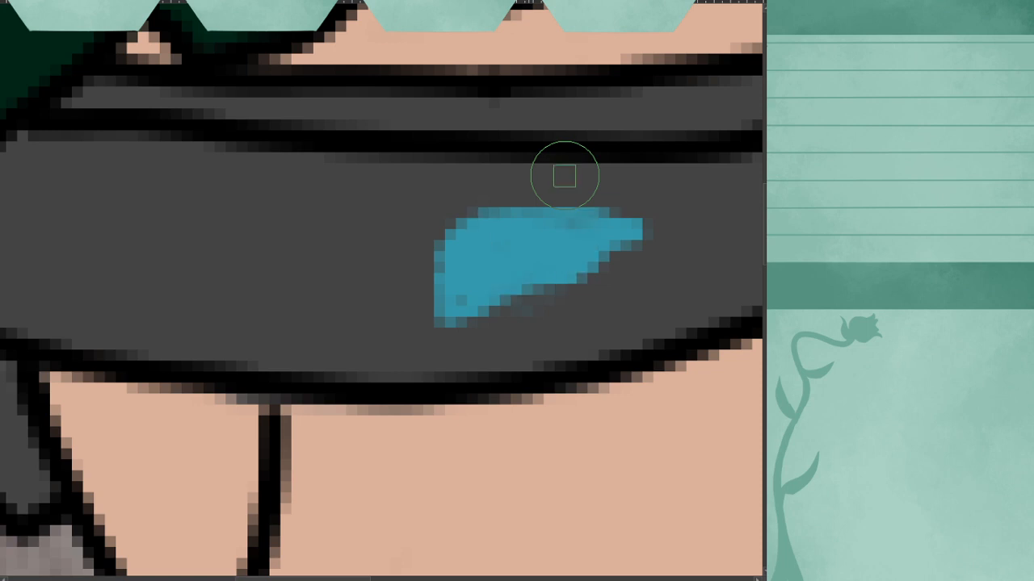
# - Erase a curved gap on each side of the blue eye's centre to leave a rounded iris, and check it against the whole figure
pyautogui.moveTo(521, 302); pyautogui.dragTo(484, 204)
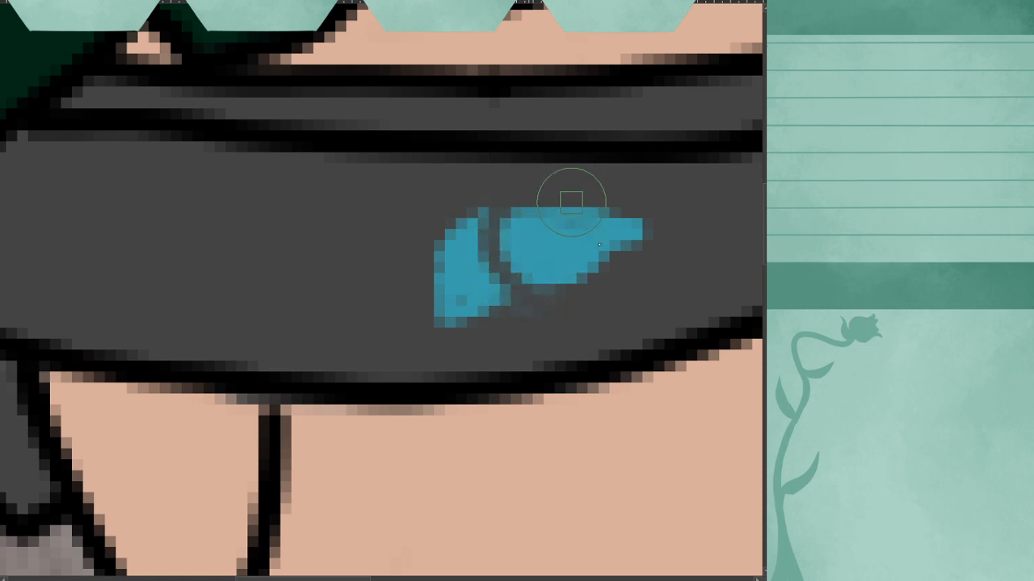
pyautogui.moveTo(571, 202)
pyautogui.mouseDown()
pyautogui.moveTo(596, 266)
pyautogui.moveTo(537, 295)
pyautogui.moveTo(502, 289)
pyautogui.mouseUp()
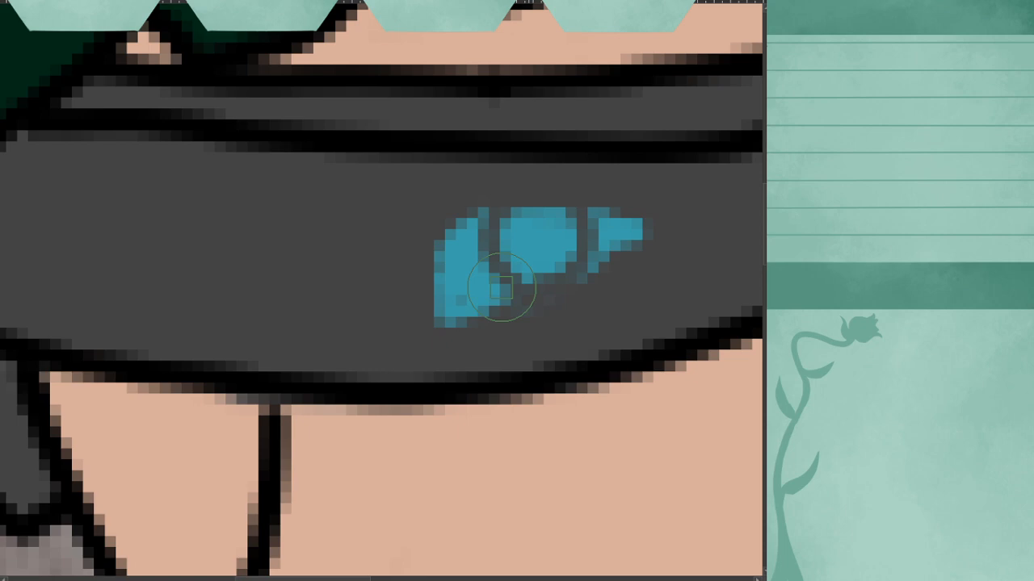
pyautogui.scroll(-5, 643, 362)
pyautogui.scroll(-2, 667, 404)
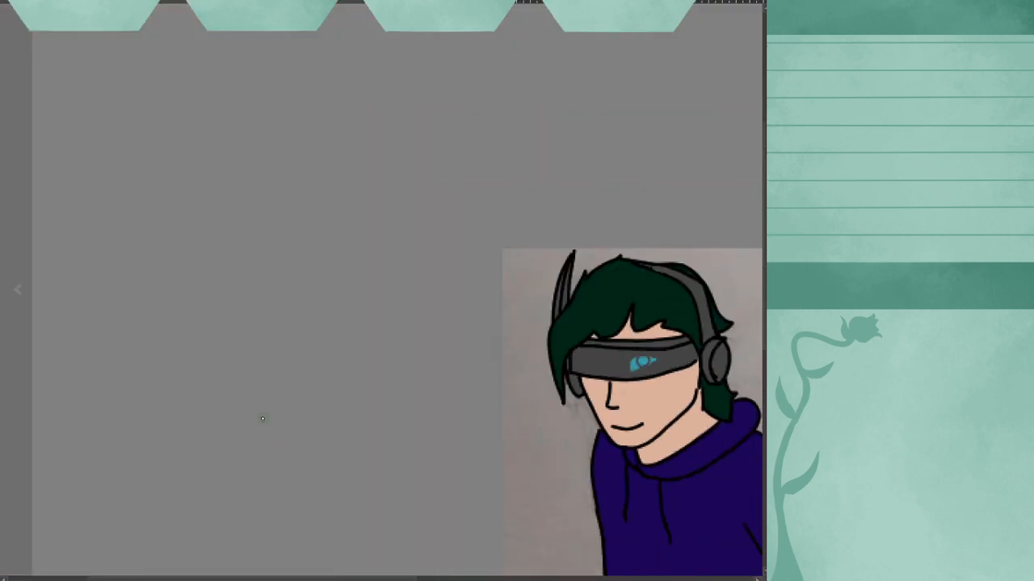
pyautogui.scroll(2, 265, 417)
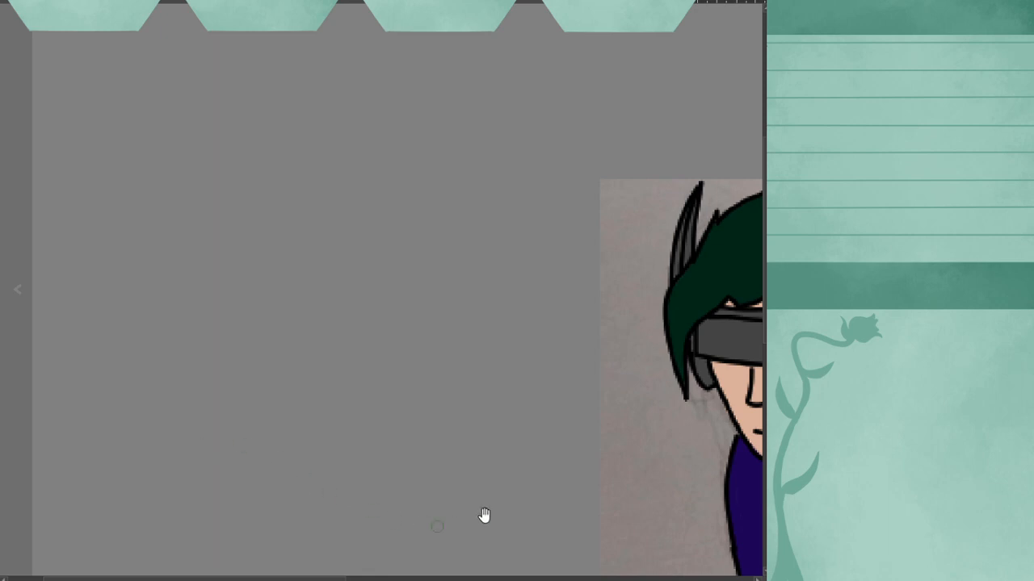
pyautogui.moveTo(483, 515); pyautogui.dragTo(141, 312)
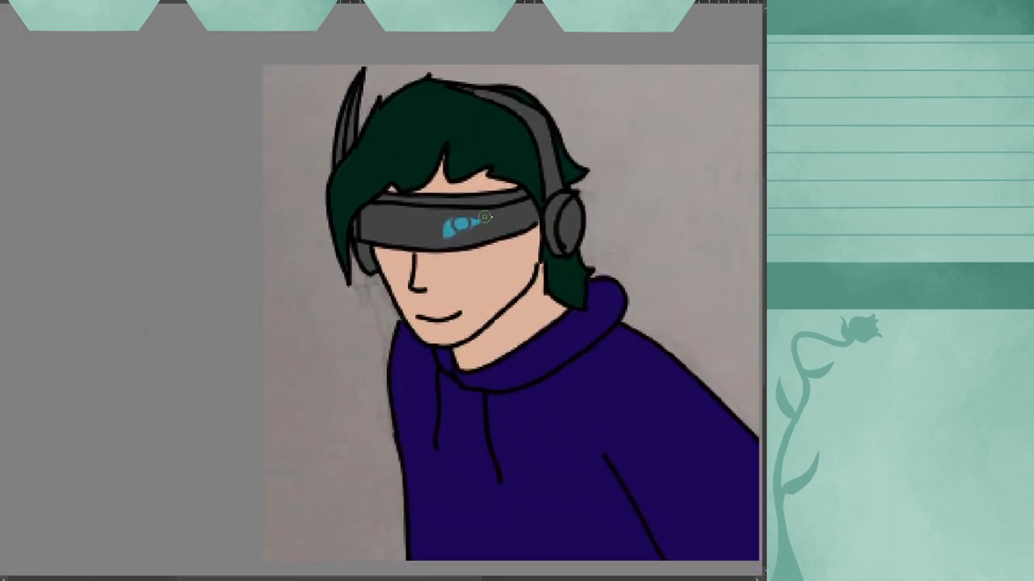
# - Paint a mirrored slanted blue eye on the visor's other half and trim its lower and upper edges to match the first
pyautogui.scroll(6, 420, 224)
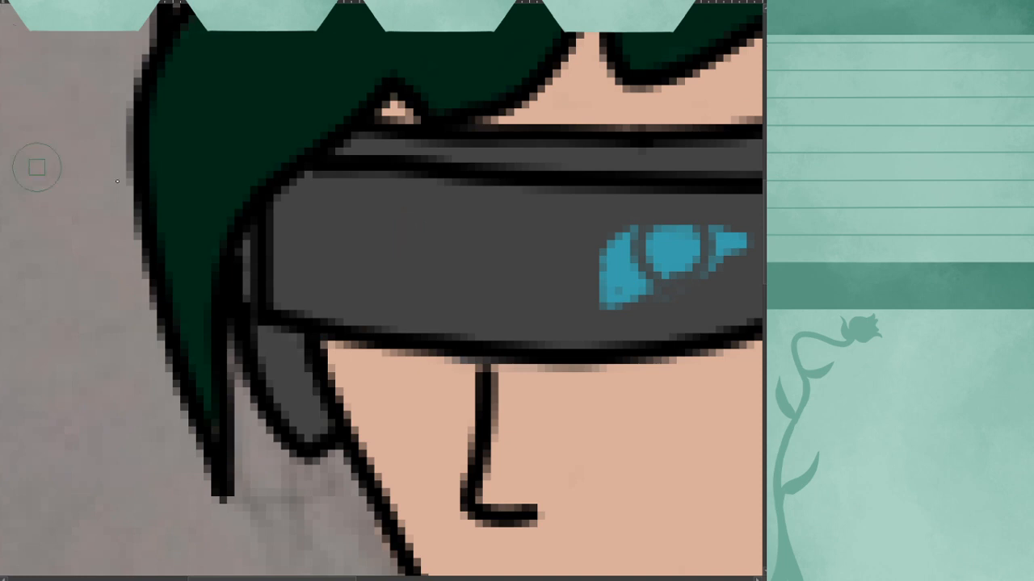
pyautogui.moveTo(461, 274)
pyautogui.mouseDown()
pyautogui.moveTo(434, 250)
pyautogui.moveTo(381, 230)
pyautogui.moveTo(332, 234)
pyautogui.moveTo(430, 290)
pyautogui.moveTo(455, 277)
pyautogui.moveTo(368, 242)
pyautogui.moveTo(437, 286)
pyautogui.moveTo(461, 277)
pyautogui.moveTo(461, 300)
pyautogui.moveTo(425, 245)
pyautogui.moveTo(380, 224)
pyautogui.moveTo(443, 290)
pyautogui.moveTo(377, 282)
pyautogui.moveTo(346, 235)
pyautogui.moveTo(436, 260)
pyautogui.moveTo(380, 261)
pyautogui.moveTo(437, 287)
pyautogui.mouseUp()
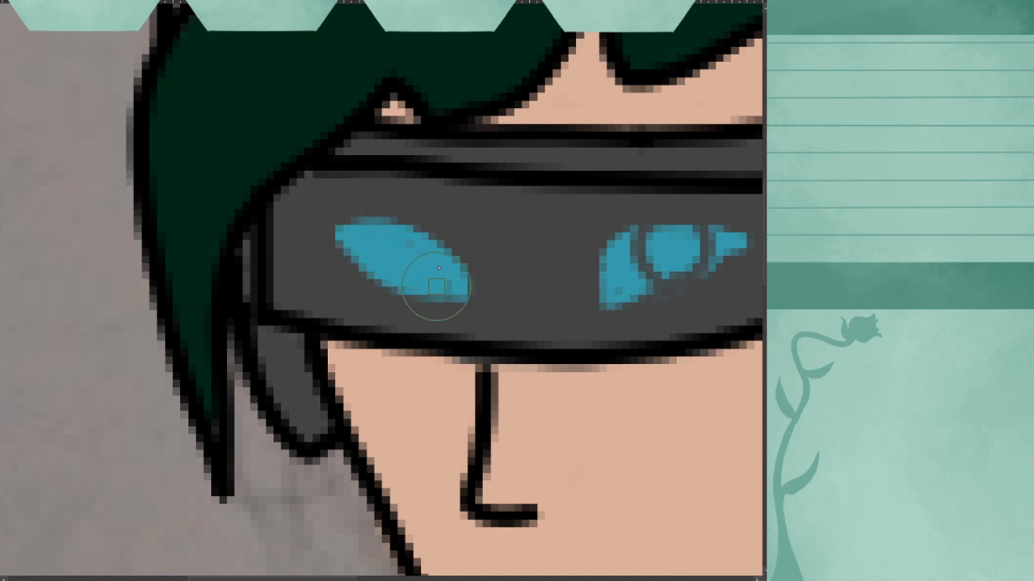
pyautogui.moveTo(397, 251); pyautogui.dragTo(365, 240)
pyautogui.moveTo(408, 299)
pyautogui.mouseDown()
pyautogui.moveTo(453, 304)
pyautogui.moveTo(442, 318)
pyautogui.moveTo(369, 299)
pyautogui.moveTo(457, 335)
pyautogui.mouseUp()
pyautogui.keyDown('ctrl'); pyautogui.click(356, 282); pyautogui.keyUp('ctrl')
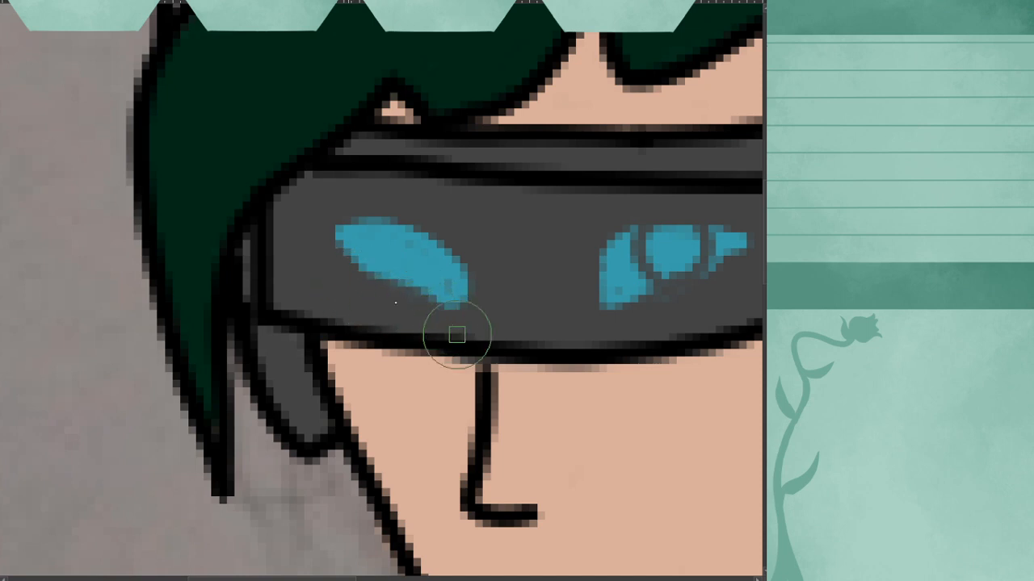
pyautogui.moveTo(428, 219)
pyautogui.mouseDown()
pyautogui.moveTo(314, 240)
pyautogui.moveTo(427, 215)
pyautogui.moveTo(469, 230)
pyautogui.mouseUp()
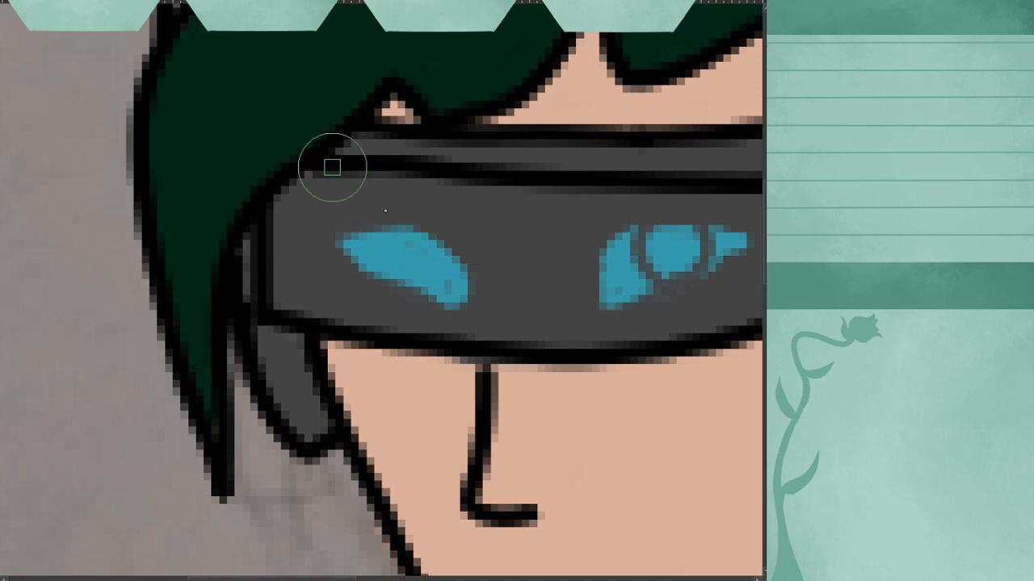
# - Erase two curved gaps through the second blue eye to separate a rounded iris from its corners
pyautogui.moveTo(391, 292); pyautogui.dragTo(378, 224)
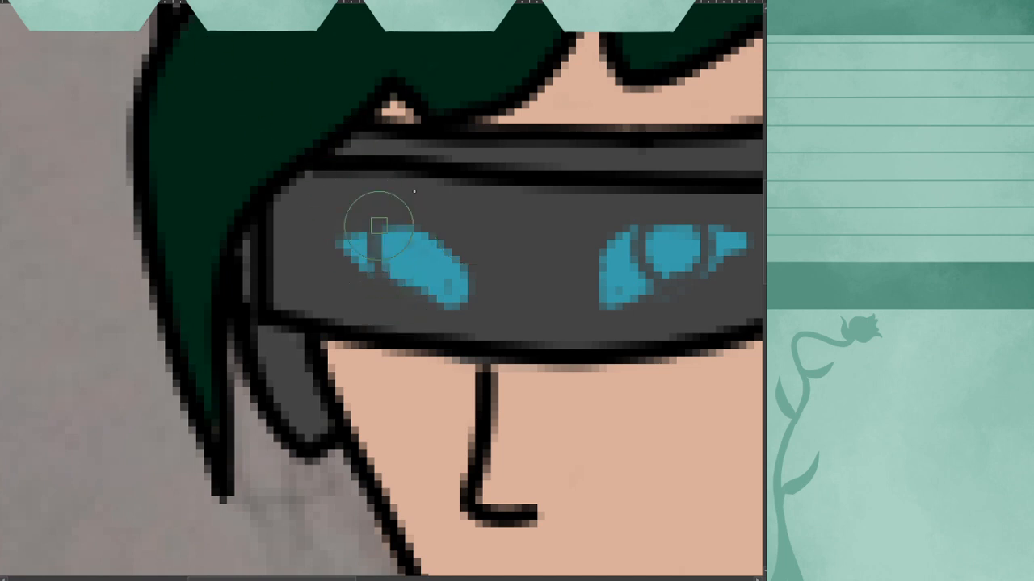
pyautogui.moveTo(440, 240); pyautogui.dragTo(431, 297)
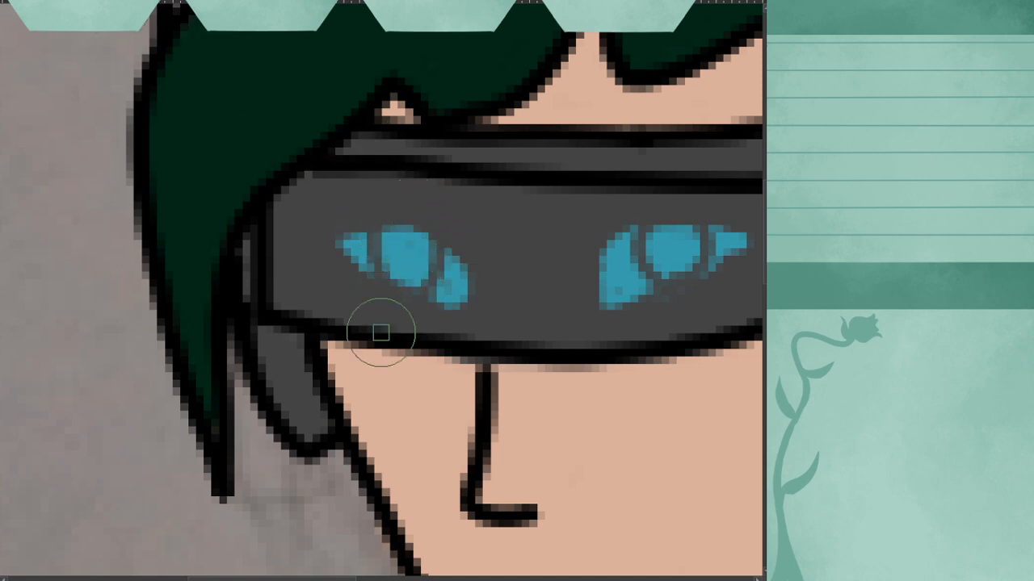
pyautogui.scroll(-5, 380, 332)
# - Trim the lower inner tips of both blue eyes to the same level
pyautogui.scroll(6, 378, 332)
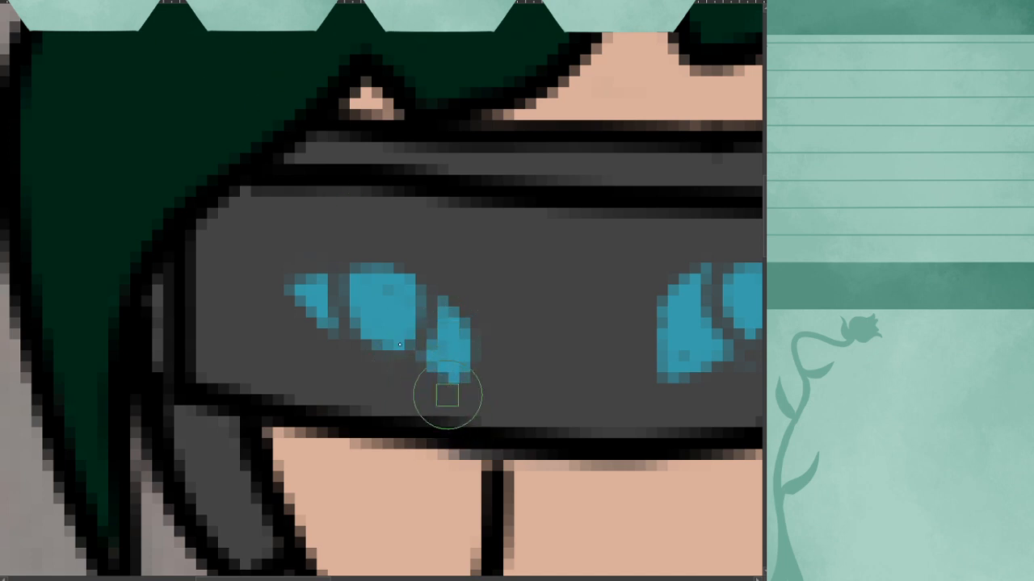
pyautogui.moveTo(434, 371); pyautogui.dragTo(473, 393)
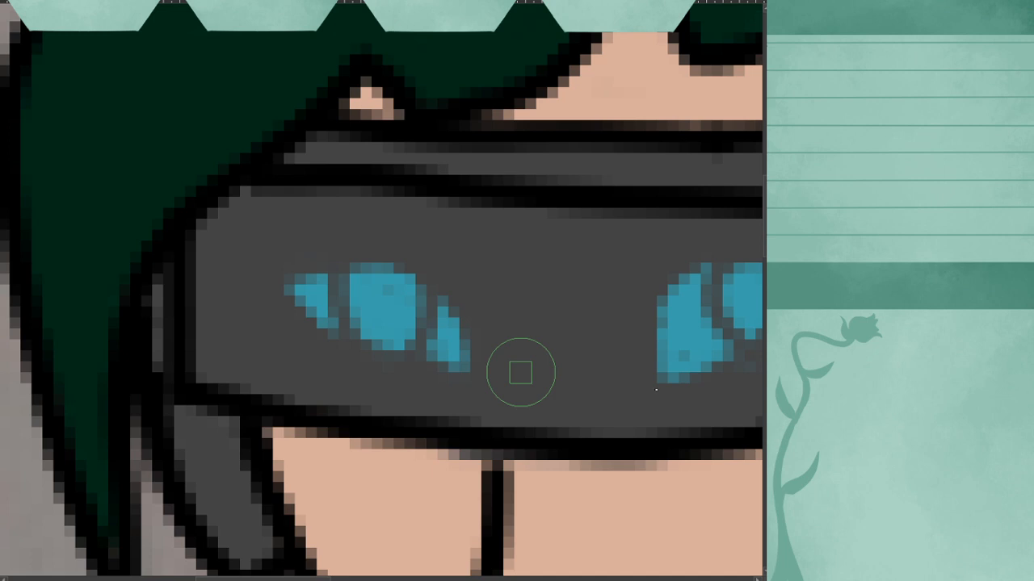
pyautogui.moveTo(521, 372)
pyautogui.mouseDown()
pyautogui.moveTo(687, 380)
pyautogui.moveTo(767, 372)
pyautogui.mouseUp()
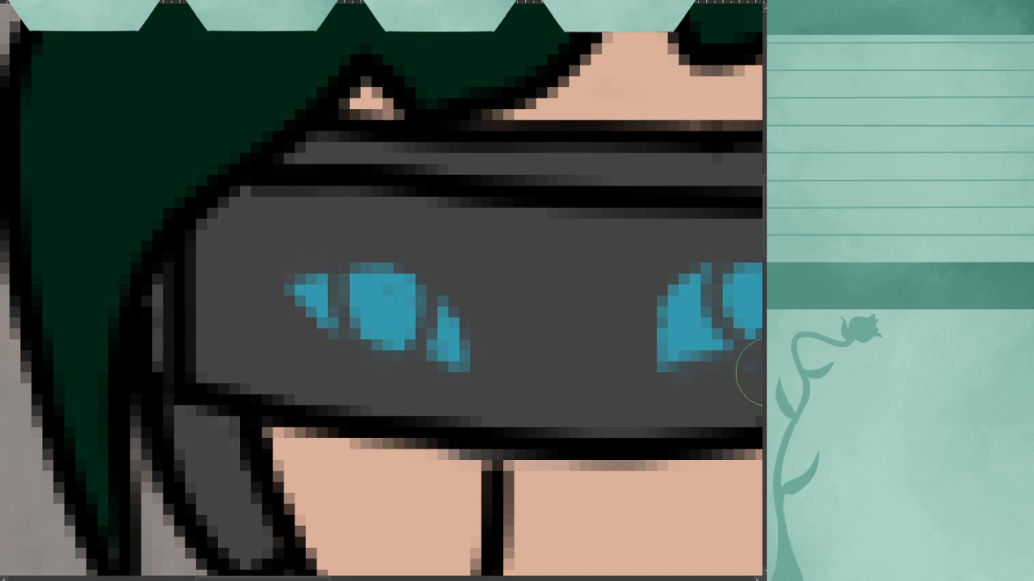
pyautogui.scroll(-5, 626, 323)
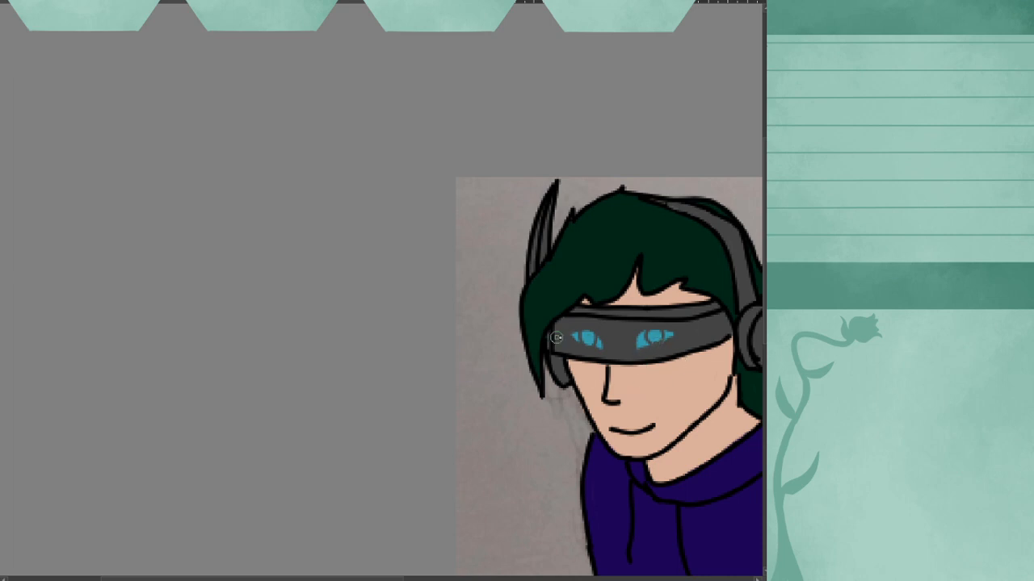
pyautogui.scroll(1, 577, 336)
pyautogui.scroll(4, 590, 339)
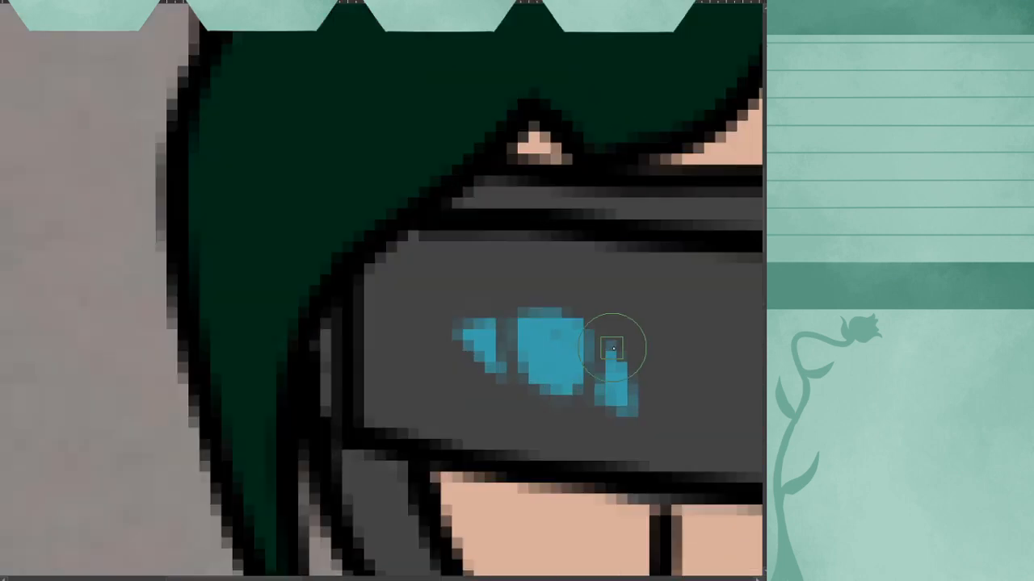
# - Repaint the corners and rounded top of the blue eye nearer the long fringe strand, and erase the stray blue dab beside the cheek
pyautogui.scroll(1, 612, 348)
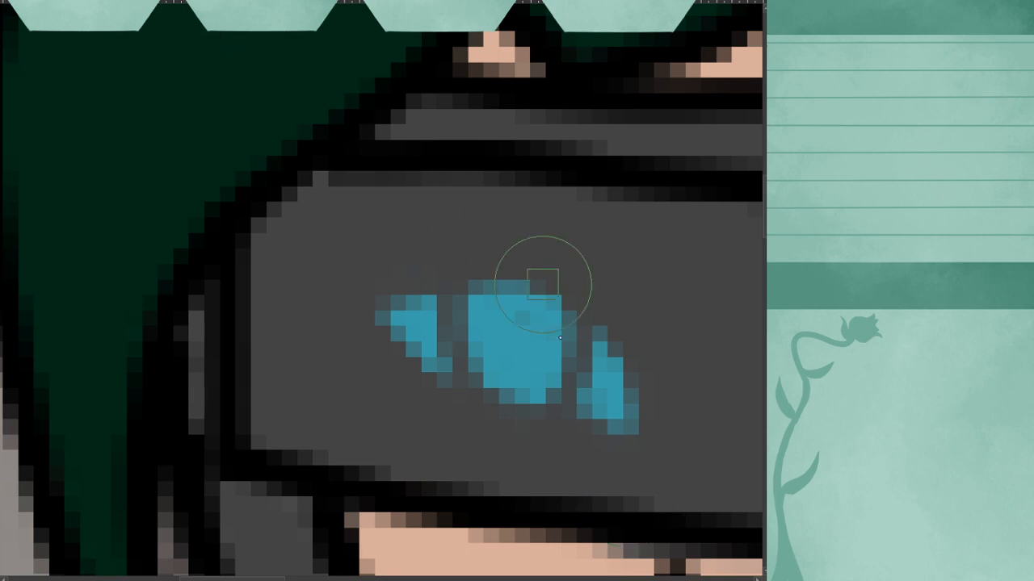
pyautogui.moveTo(611, 335)
pyautogui.mouseDown()
pyautogui.moveTo(604, 318)
pyautogui.moveTo(646, 387)
pyautogui.moveTo(627, 436)
pyautogui.mouseUp()
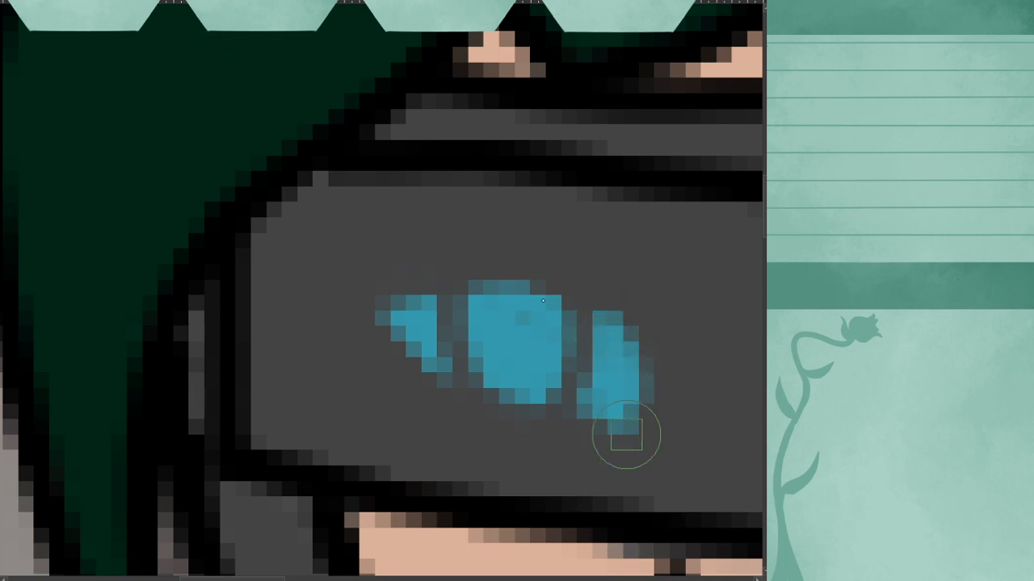
pyautogui.moveTo(542, 300)
pyautogui.mouseDown()
pyautogui.moveTo(507, 277)
pyautogui.moveTo(472, 308)
pyautogui.moveTo(380, 299)
pyautogui.moveTo(411, 272)
pyautogui.moveTo(449, 307)
pyautogui.mouseUp()
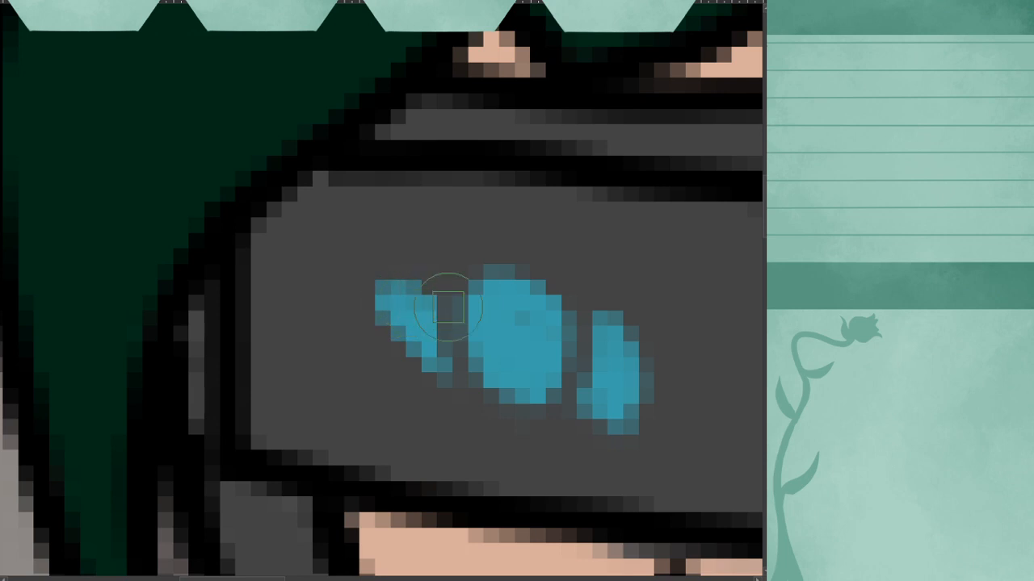
pyautogui.scroll(-5, 449, 307)
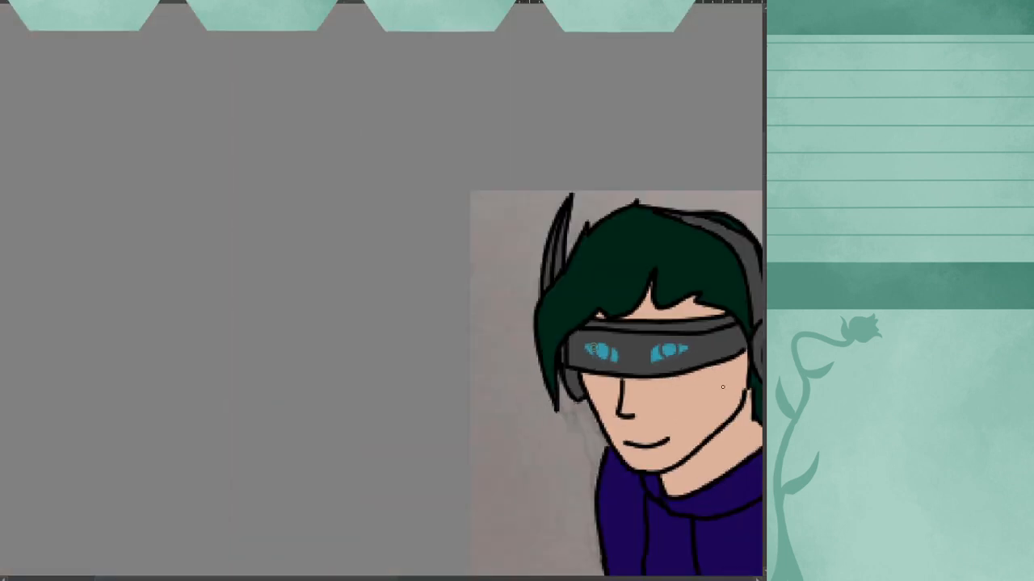
pyautogui.scroll(5, 471, 379)
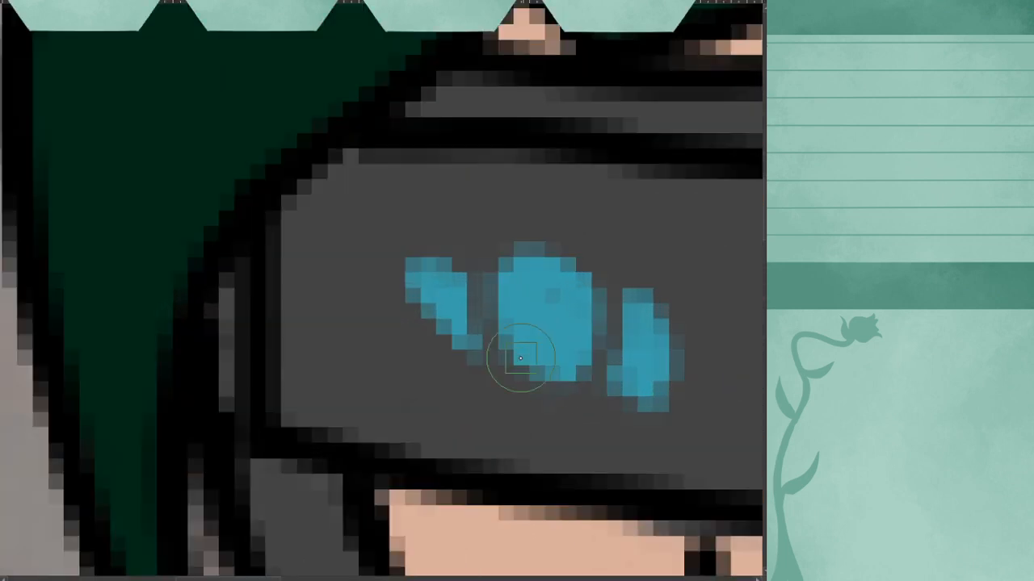
pyautogui.scroll(-3, 486, 274)
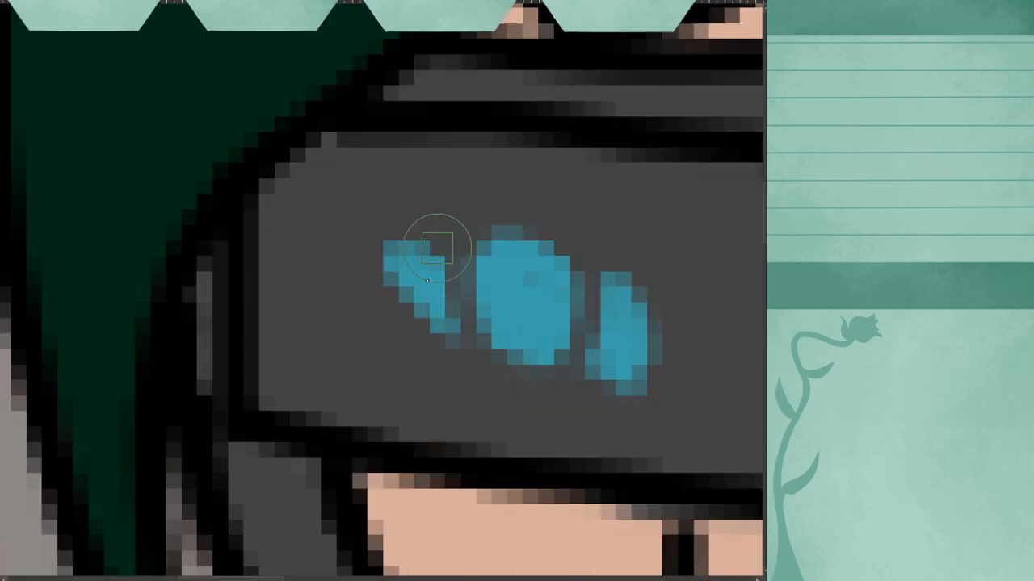
pyautogui.moveTo(436, 245); pyautogui.dragTo(439, 274)
pyautogui.scroll(-5, 430, 306)
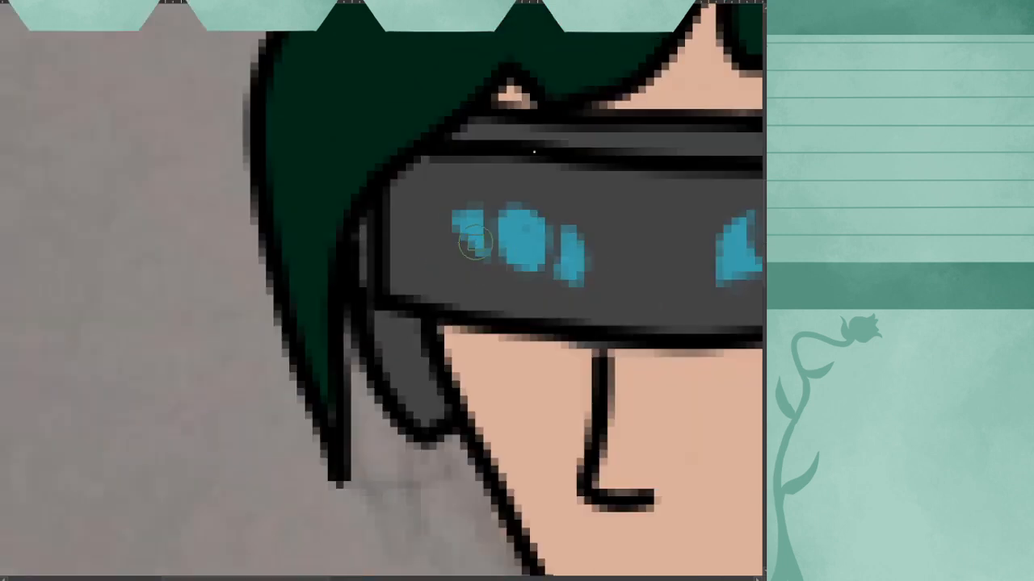
pyautogui.scroll(1, 540, 211)
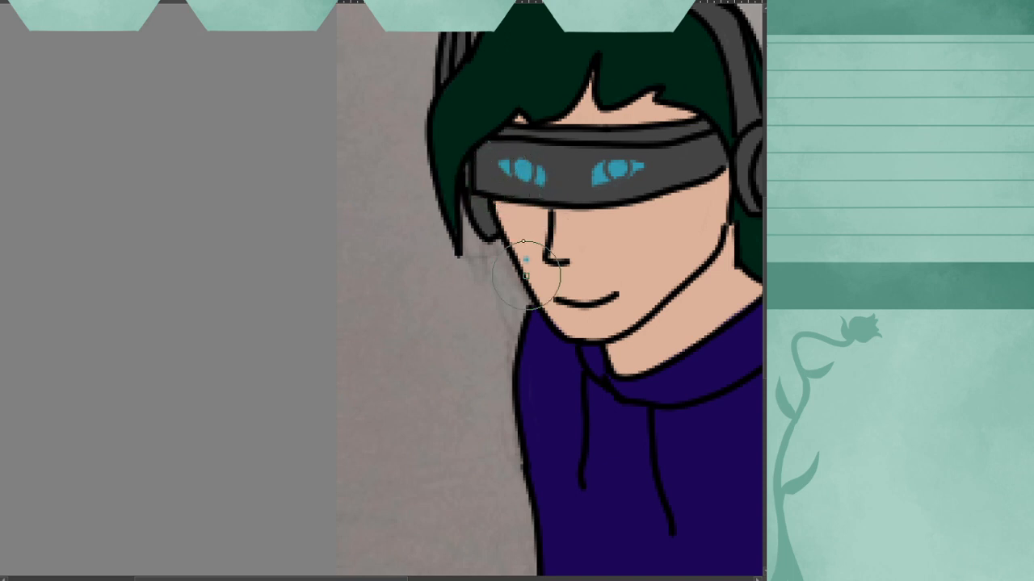
pyautogui.click(529, 263)
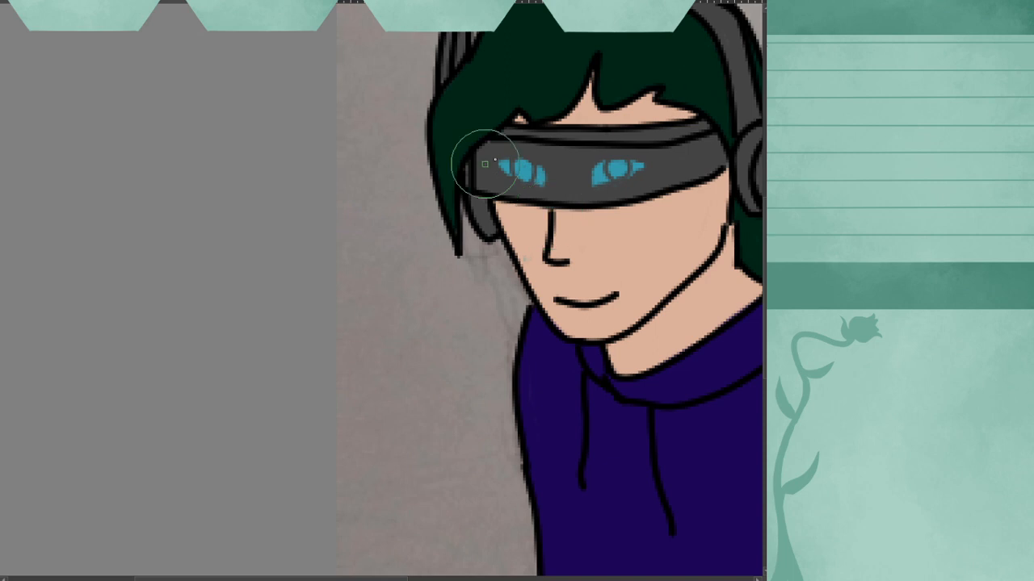
# - Try trimming the top edge of the same blue eye and compare both eyes on the visor
pyautogui.moveTo(518, 162); pyautogui.dragTo(533, 163)
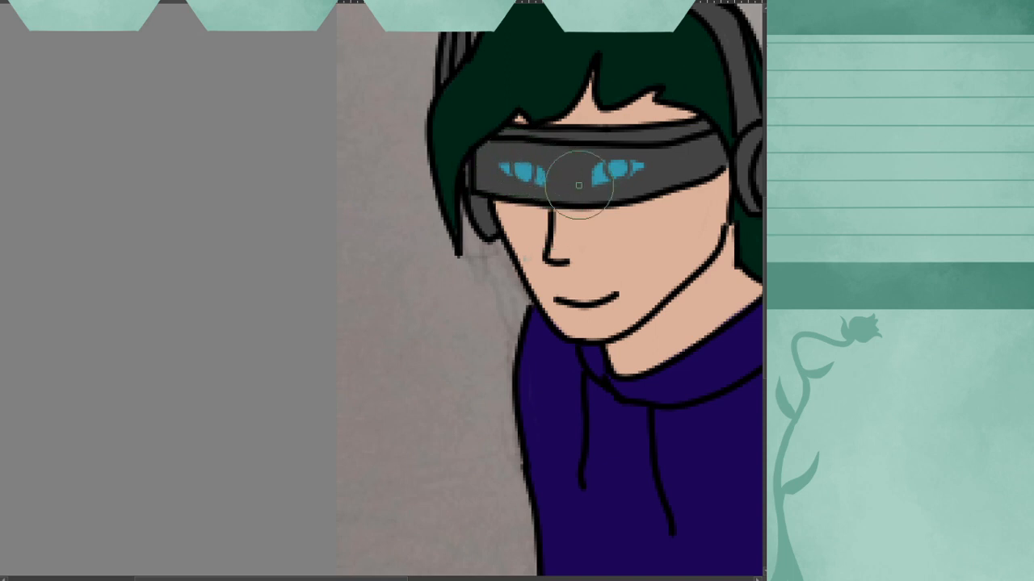
pyautogui.hotkey('ctrl', 'z')
pyautogui.scroll(-3, 484, 286)
pyautogui.scroll(3, 532, 234)
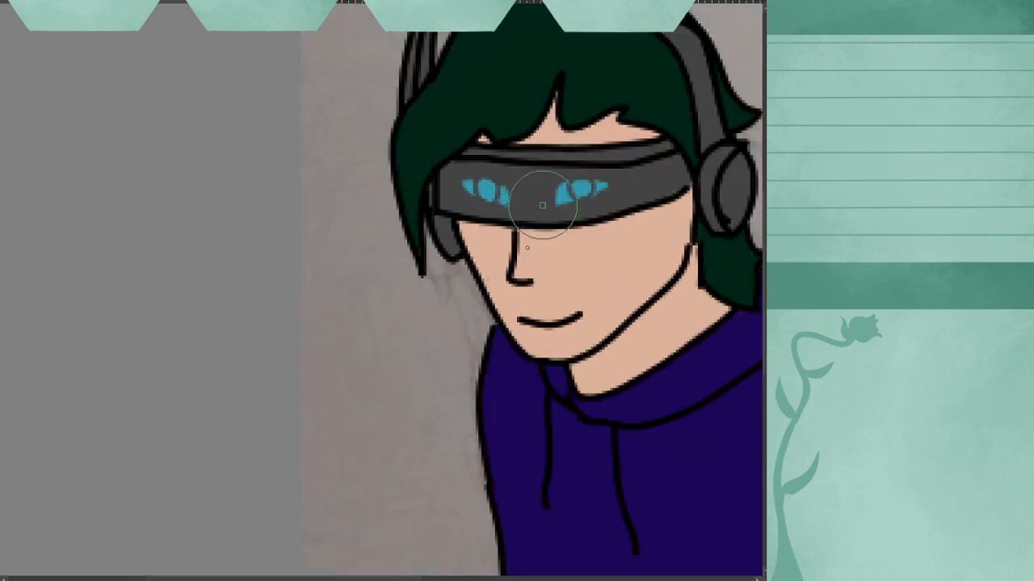
pyautogui.scroll(3, 542, 205)
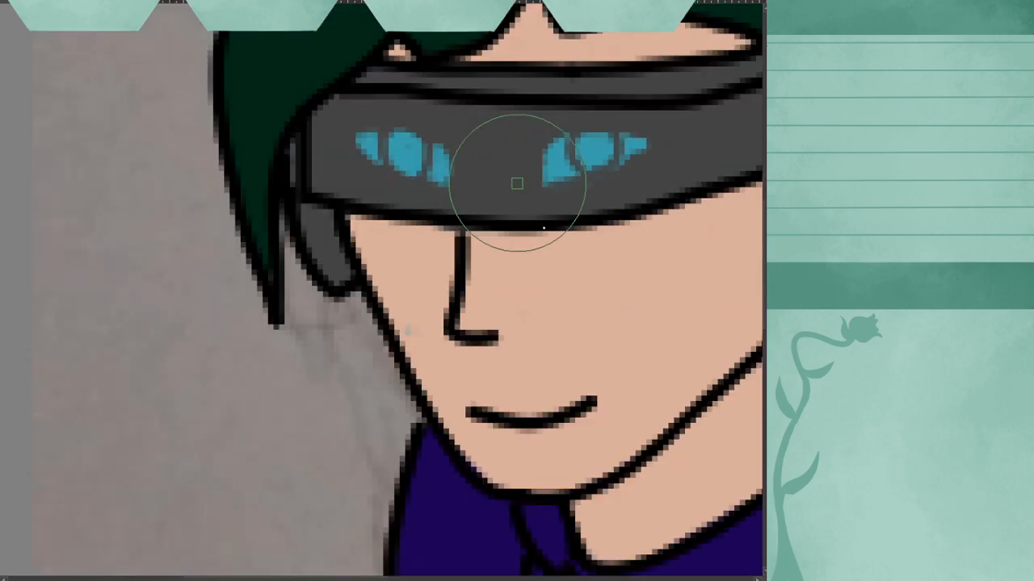
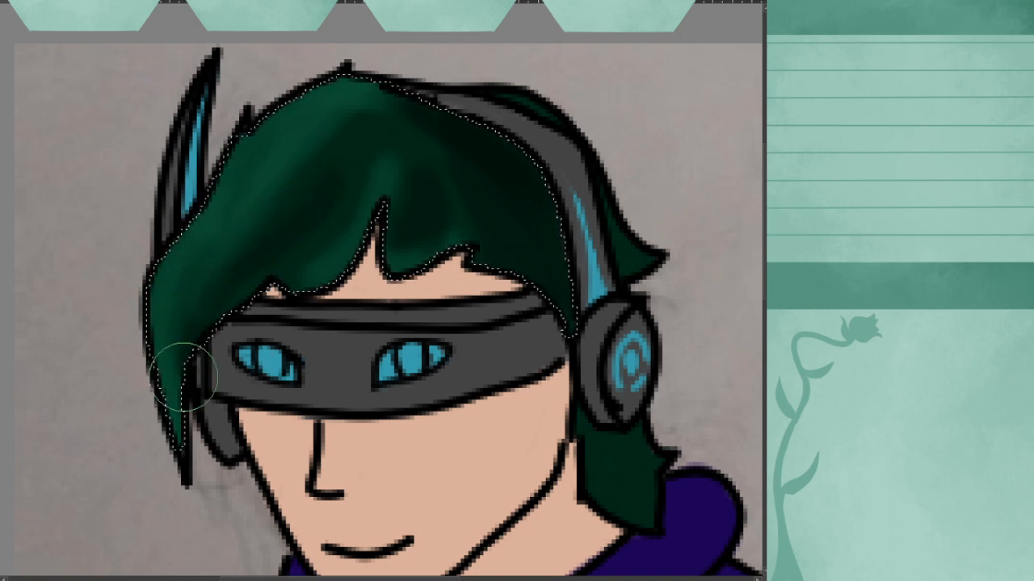
# - Blend the green shading up the fringe's long side strand within the hair selection, and check it against the whole figure
pyautogui.moveTo(183, 377); pyautogui.dragTo(233, 214)
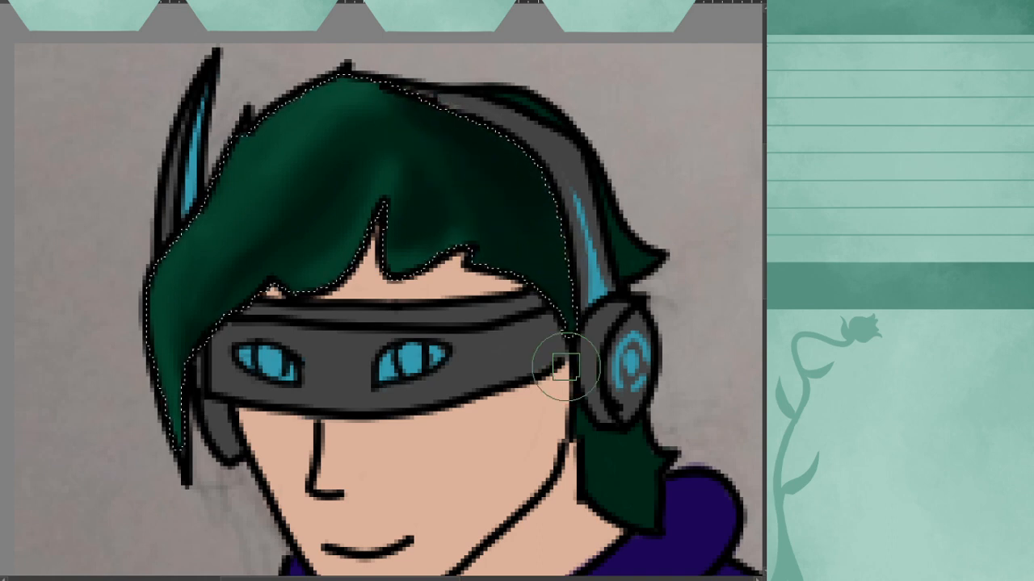
pyautogui.scroll(-5, 547, 378)
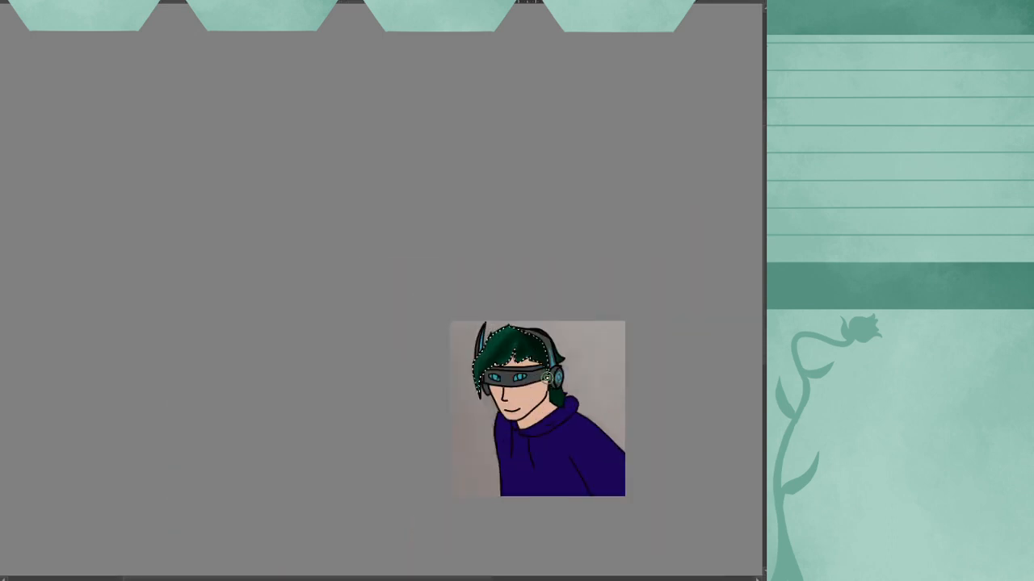
pyautogui.scroll(2, 547, 378)
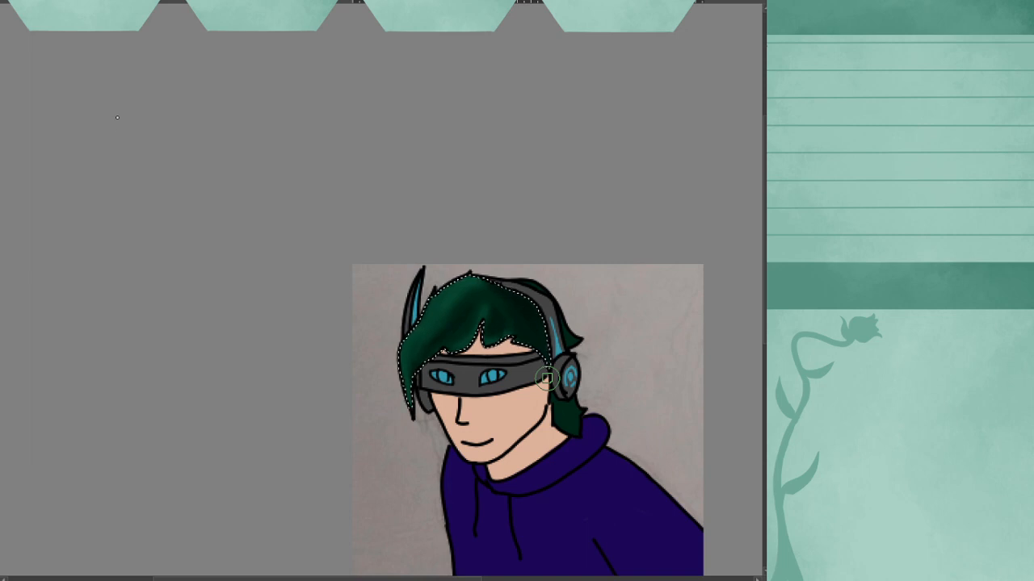
pyautogui.scroll(1, 118, 113)
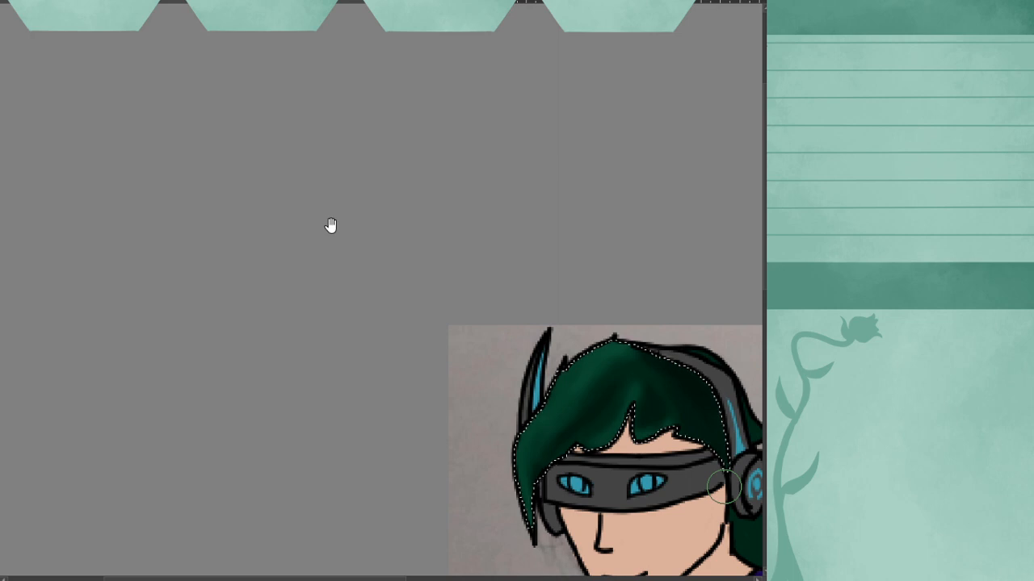
pyautogui.moveTo(330, 224)
pyautogui.mouseDown()
pyautogui.moveTo(222, 122)
pyautogui.moveTo(93, 67)
pyautogui.mouseUp()
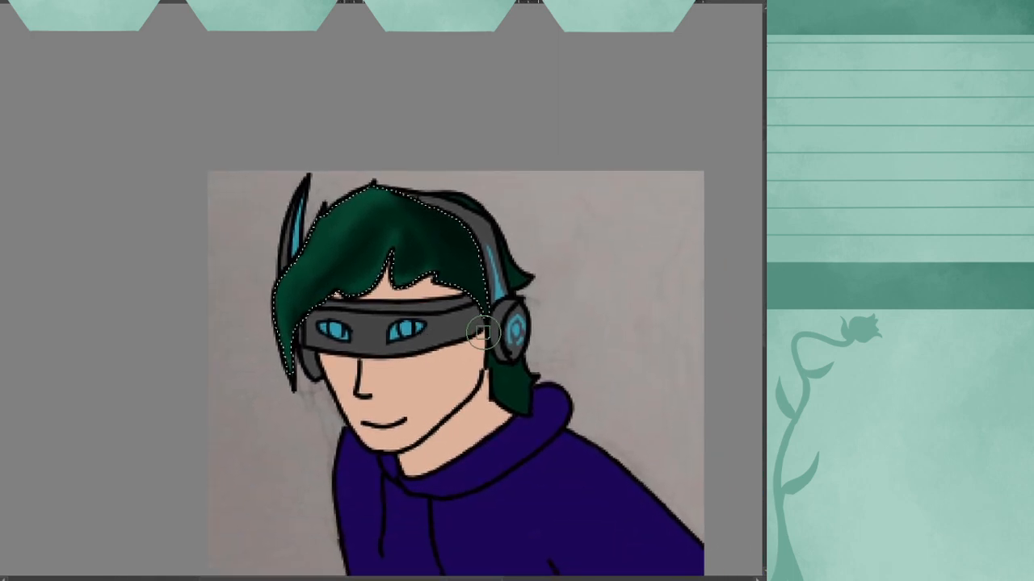
# - Select the hair lock below the headphone and shade it dark green near the earcup with a lighter green highlight at its lower tip
pyautogui.scroll(2, 483, 333)
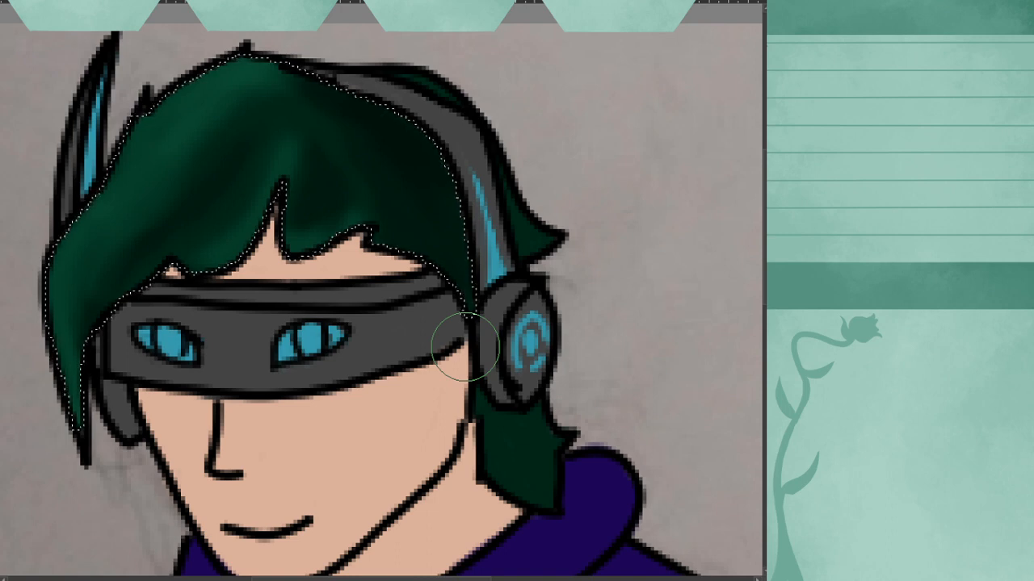
pyautogui.press('w')
pyautogui.click(533, 460)
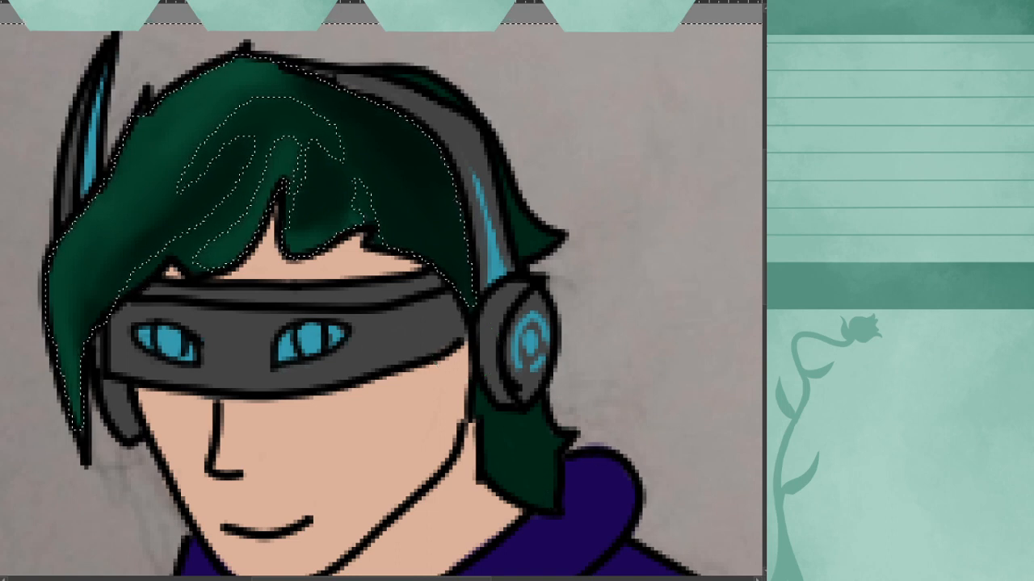
pyautogui.click(530, 444)
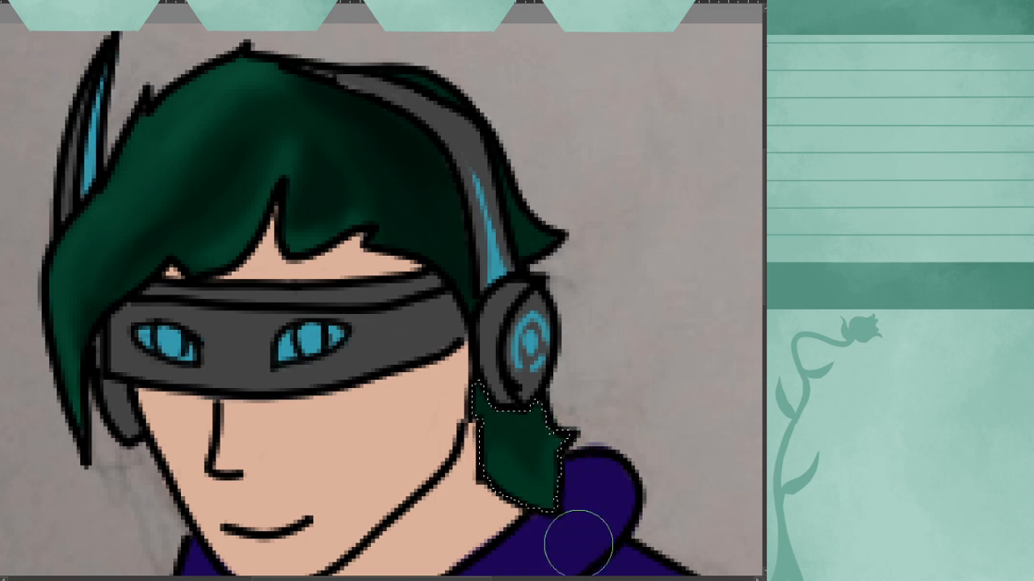
pyautogui.moveTo(578, 545)
pyautogui.mouseDown()
pyautogui.moveTo(540, 471)
pyautogui.moveTo(590, 411)
pyautogui.mouseUp()
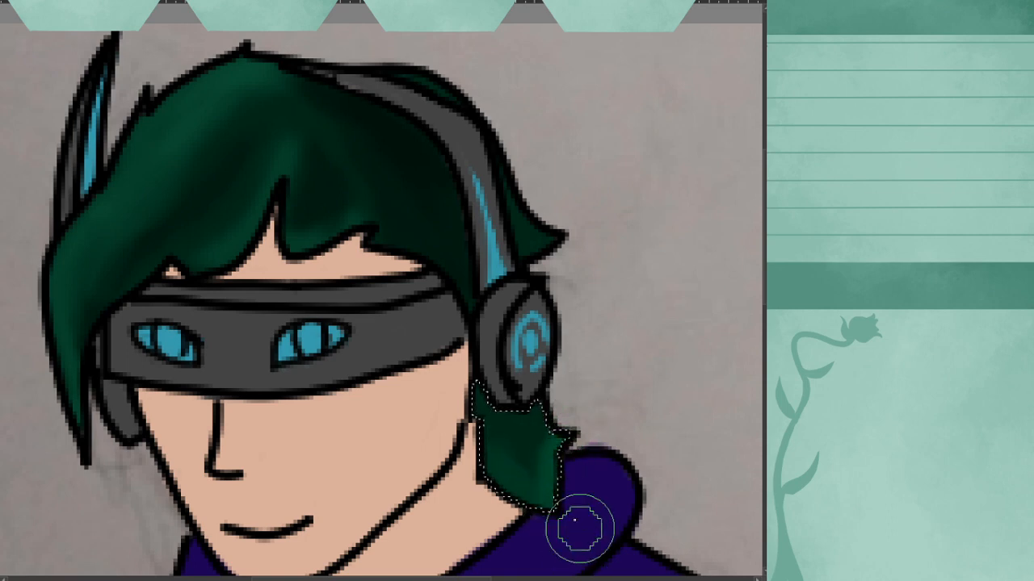
pyautogui.moveTo(579, 530); pyautogui.dragTo(530, 484)
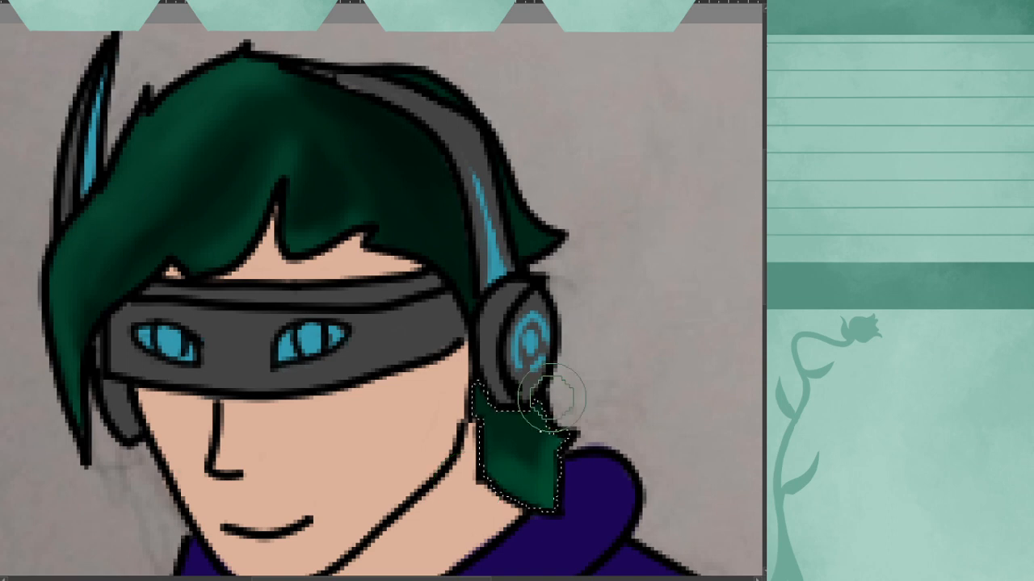
pyautogui.moveTo(494, 416); pyautogui.dragTo(570, 362)
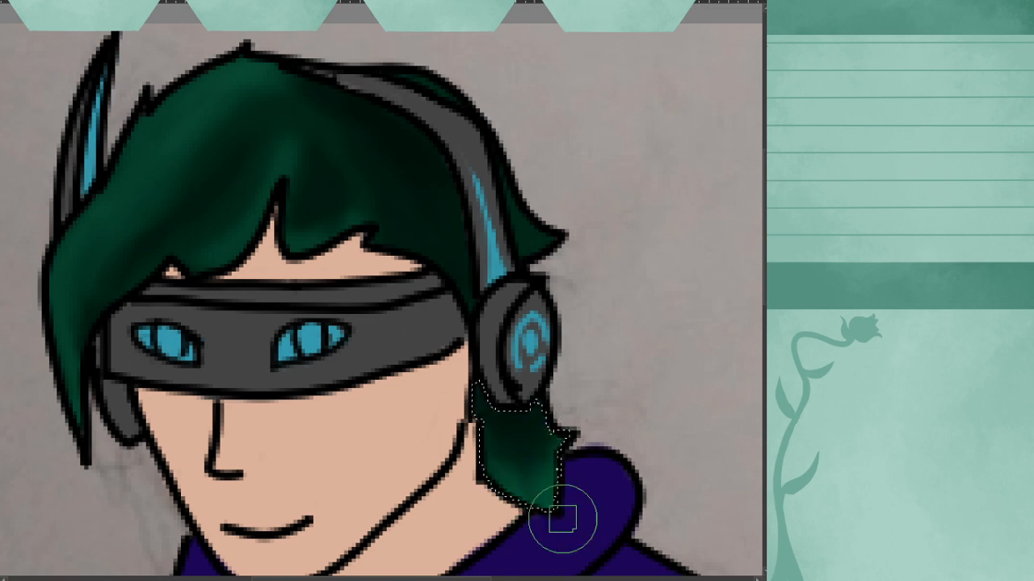
pyautogui.scroll(-2, 347, 438)
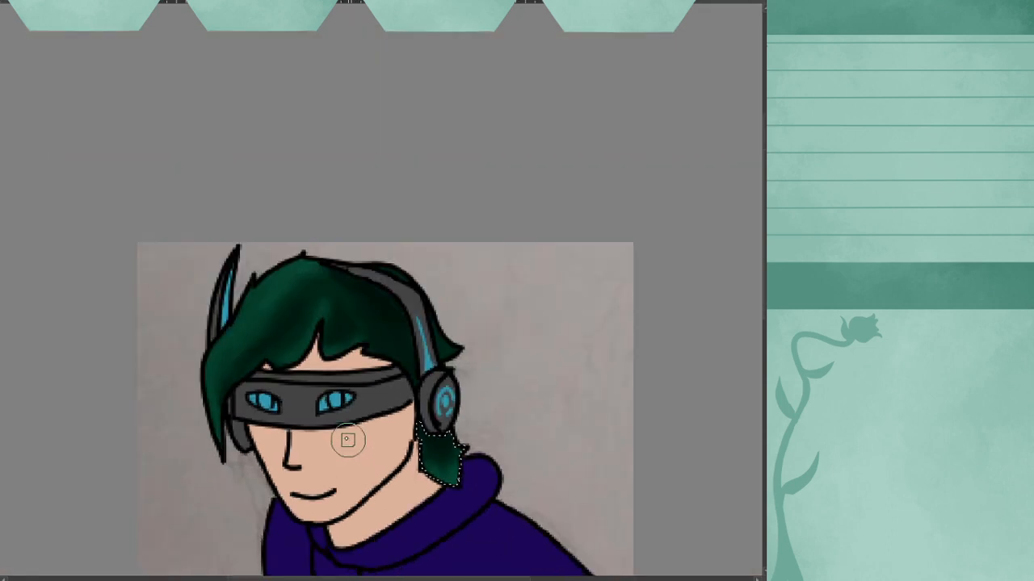
# - Select the flicked hair strand behind the headband and blend a lighter green highlight from its tip up along its length
pyautogui.scroll(1, 424, 290)
pyautogui.scroll(1, 424, 290)
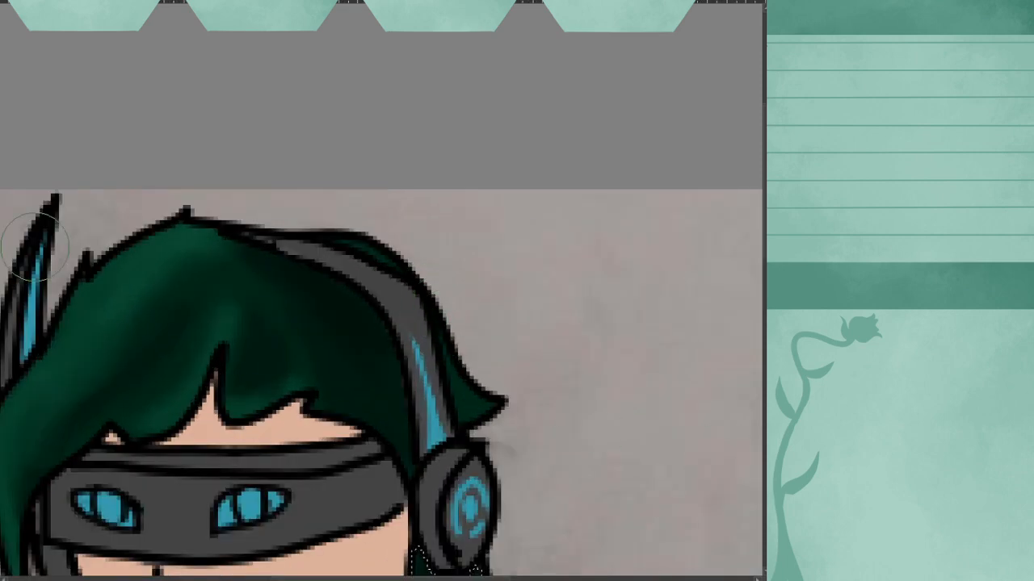
pyautogui.click(467, 404)
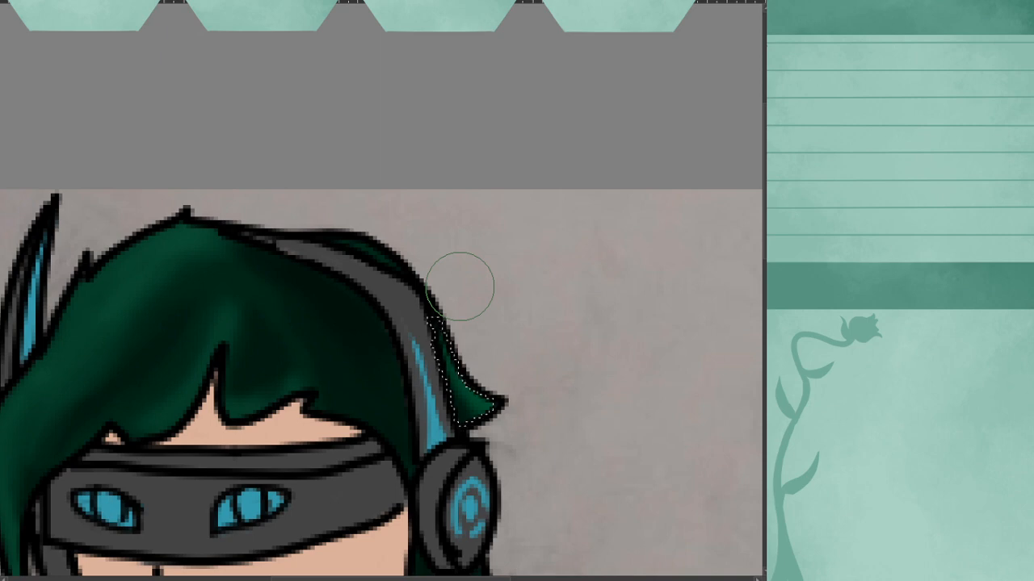
pyautogui.scroll(-2, 682, 428)
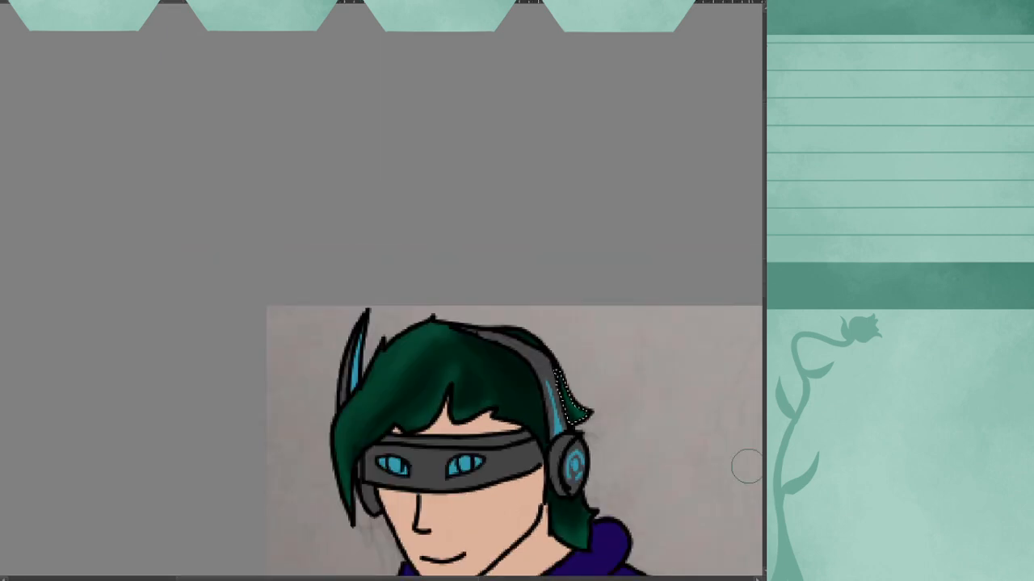
pyautogui.scroll(5, 627, 401)
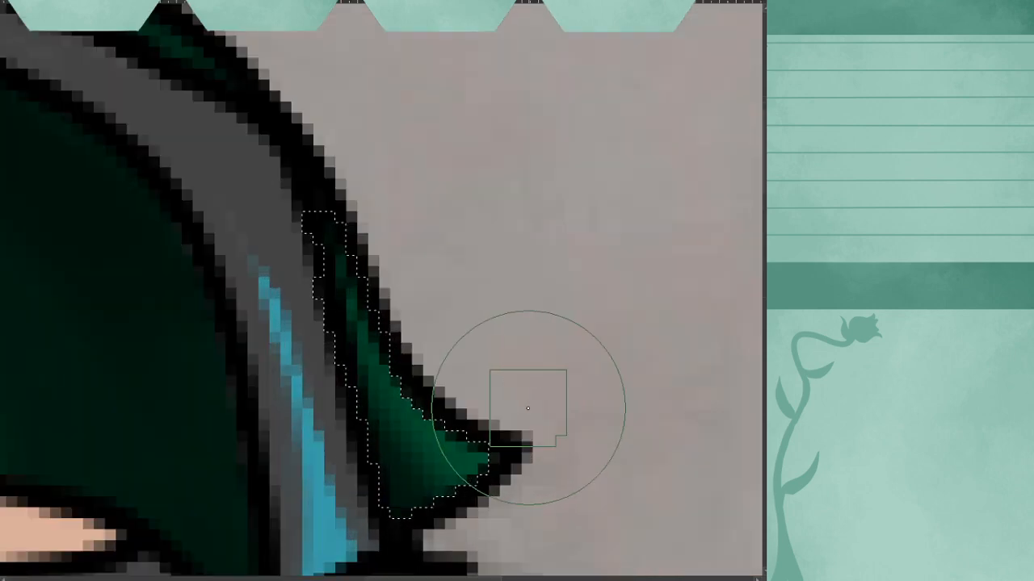
pyautogui.moveTo(434, 470); pyautogui.dragTo(359, 307)
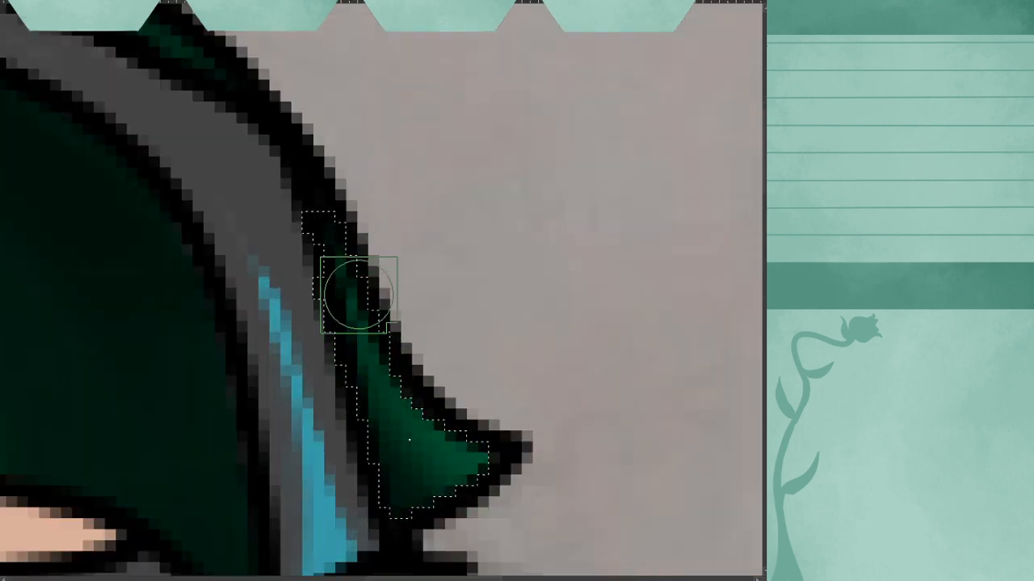
pyautogui.moveTo(401, 503)
pyautogui.mouseDown()
pyautogui.moveTo(358, 249)
pyautogui.moveTo(350, 272)
pyautogui.moveTo(466, 396)
pyautogui.moveTo(425, 549)
pyautogui.moveTo(456, 458)
pyautogui.moveTo(463, 501)
pyautogui.moveTo(406, 422)
pyautogui.moveTo(379, 249)
pyautogui.mouseUp()
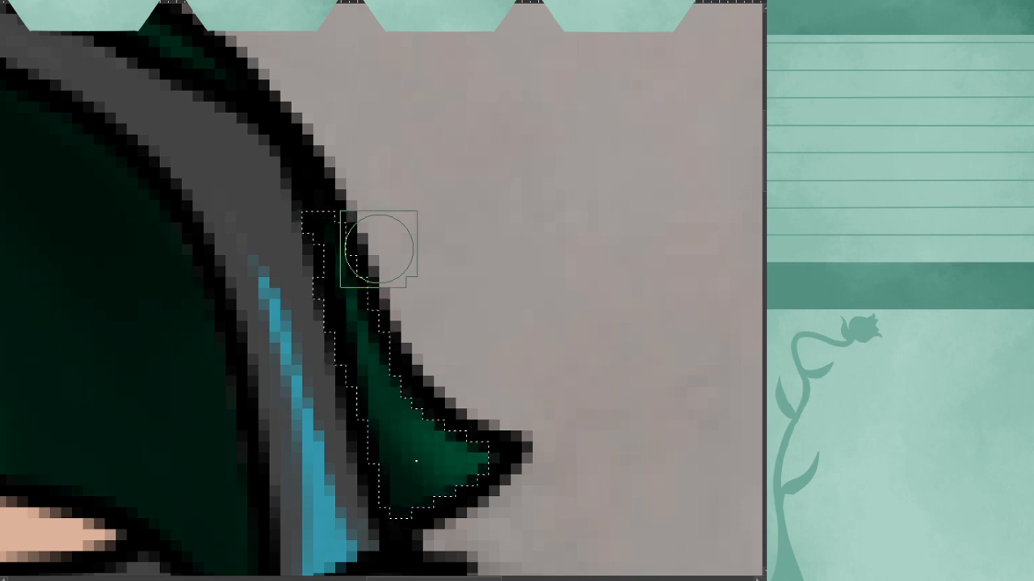
pyautogui.moveTo(379, 249); pyautogui.dragTo(422, 487)
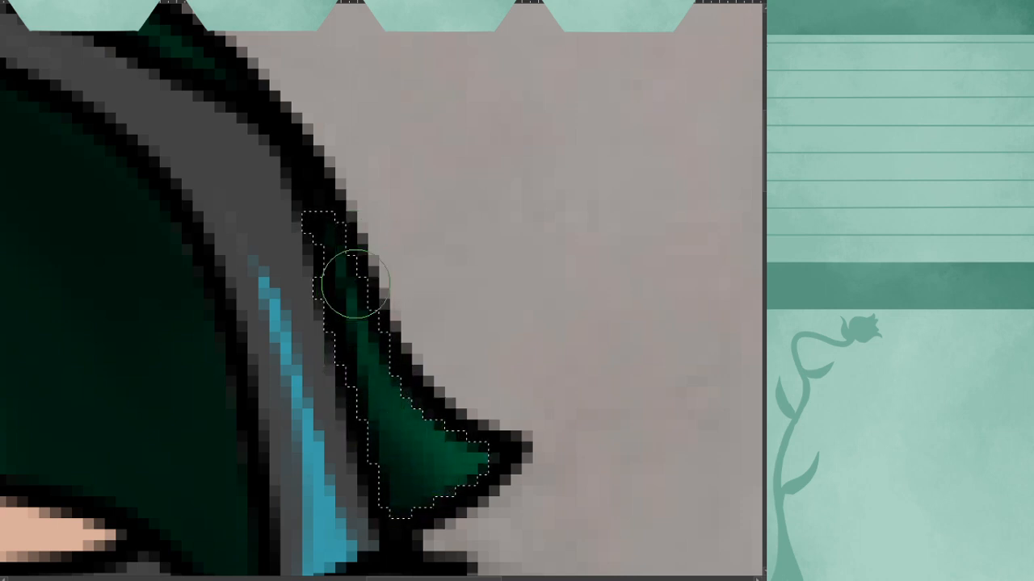
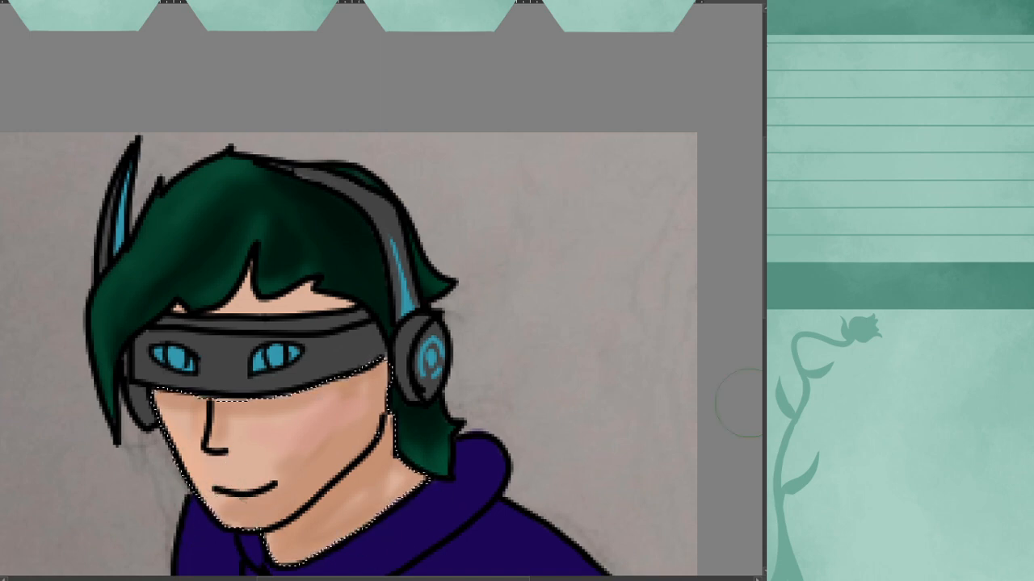
# - Undo the last pink blush strokes on the cheek
pyautogui.hotkey('ctrl', 'z')
pyautogui.hotkey('ctrl', 'z')
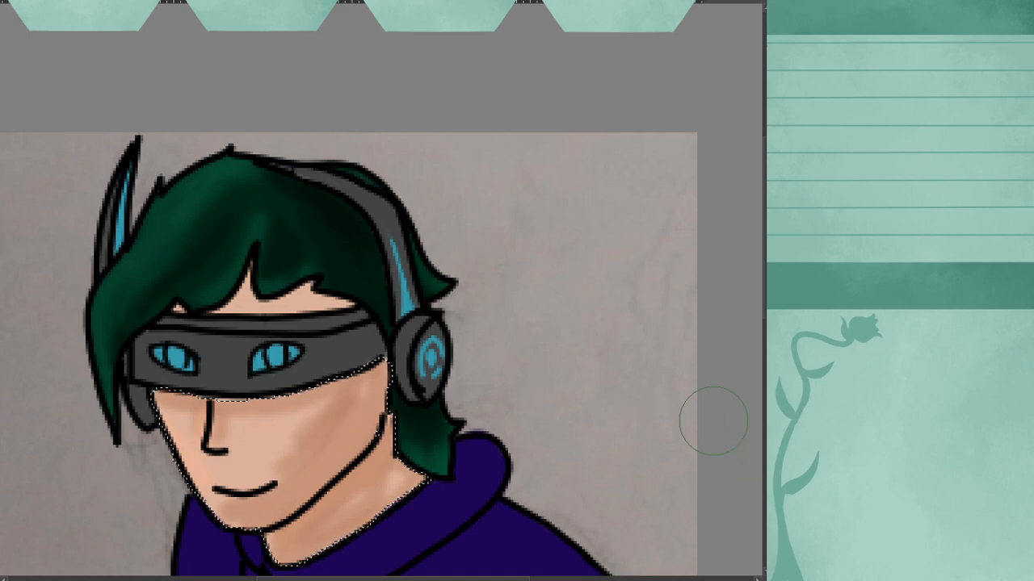
pyautogui.hotkey('ctrl', 'z')
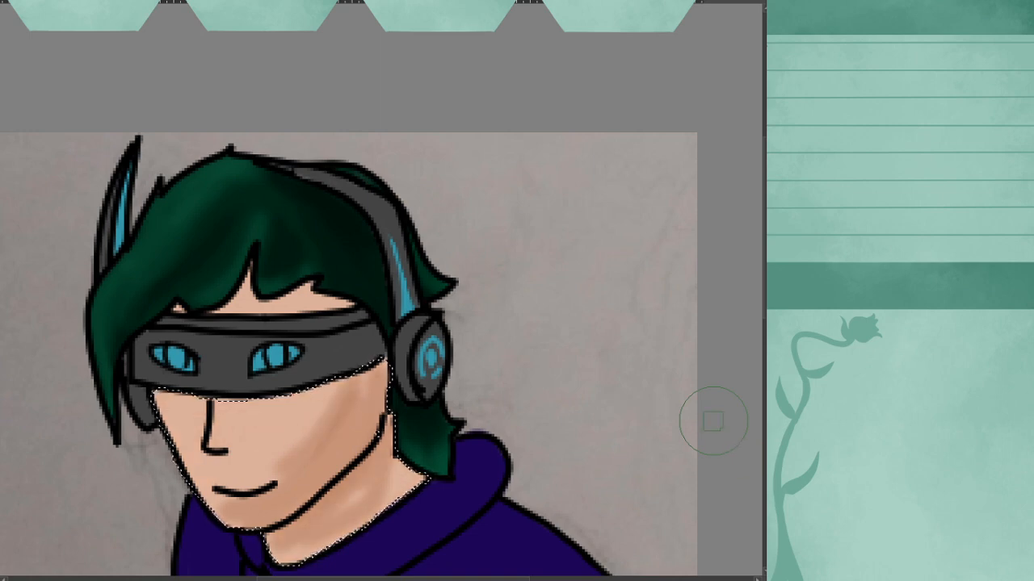
# - Shade the face and neck with soft brown shadows under the visor, along the jaw and on the neck, and blend them smoothly
pyautogui.hotkey('ctrl', 'z')
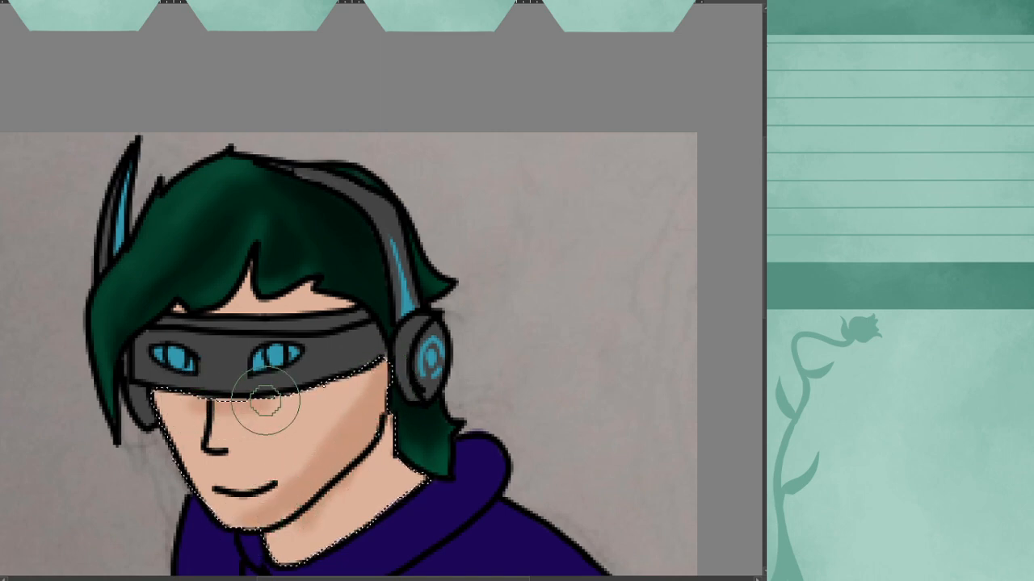
pyautogui.moveTo(236, 408)
pyautogui.mouseDown()
pyautogui.moveTo(157, 388)
pyautogui.moveTo(251, 397)
pyautogui.mouseUp()
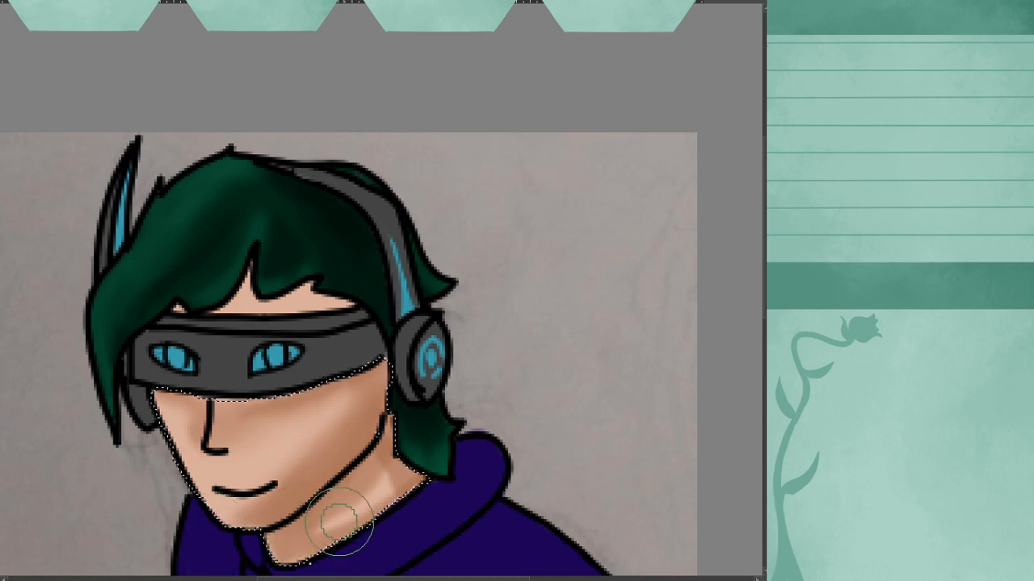
pyautogui.hscroll(5, 313, 558)
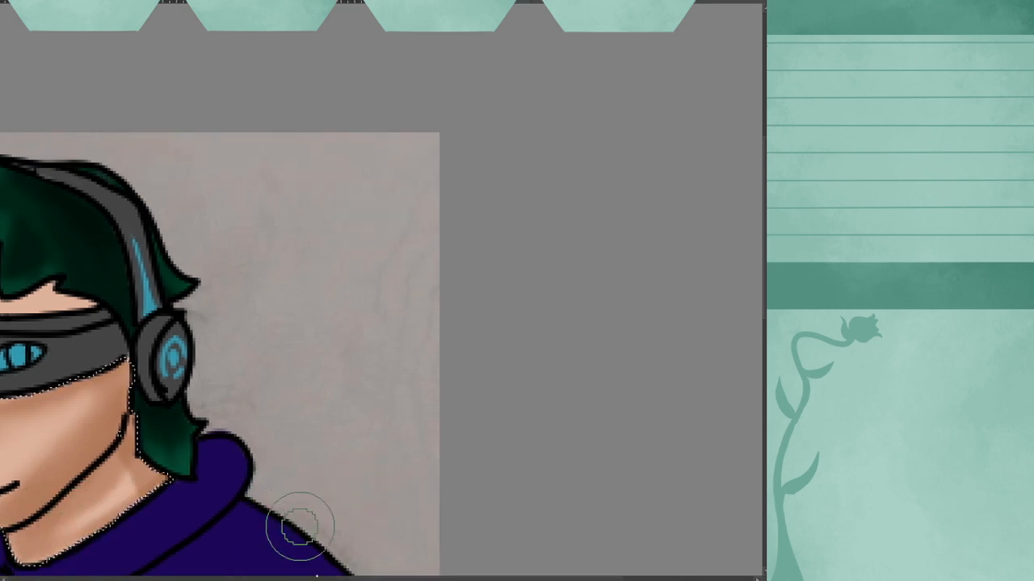
pyautogui.hscroll(-6, 345, 559)
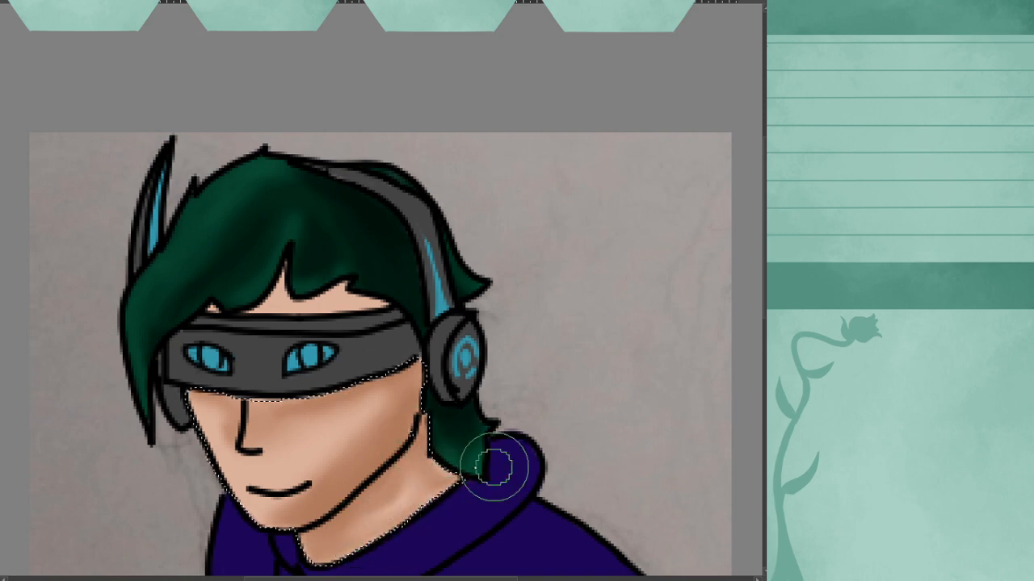
pyautogui.moveTo(482, 448); pyautogui.dragTo(387, 514)
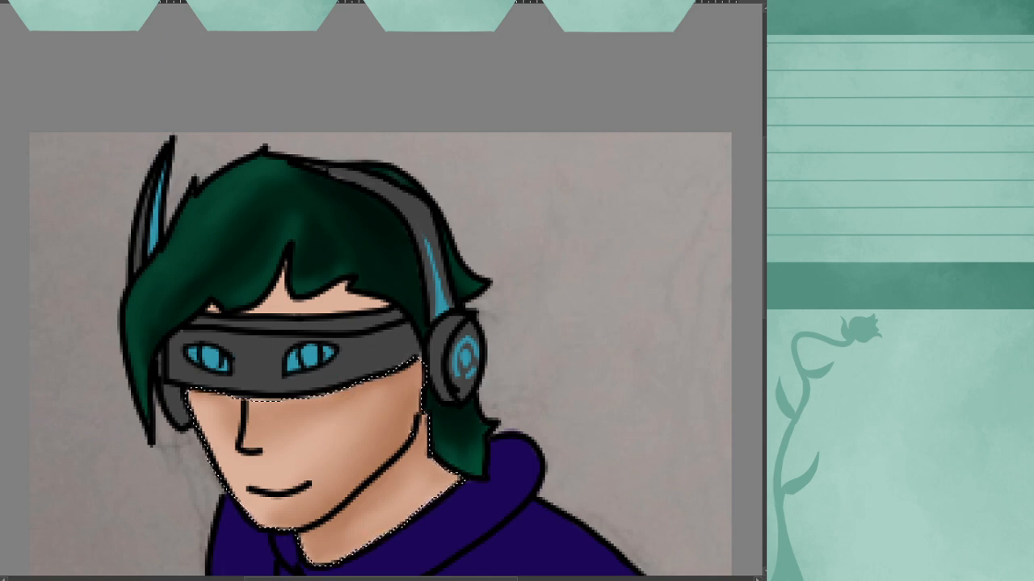
# - Select the forehead skin between fringe and visor and blend a soft brown shadow into it beneath the hair
pyautogui.click(328, 299)
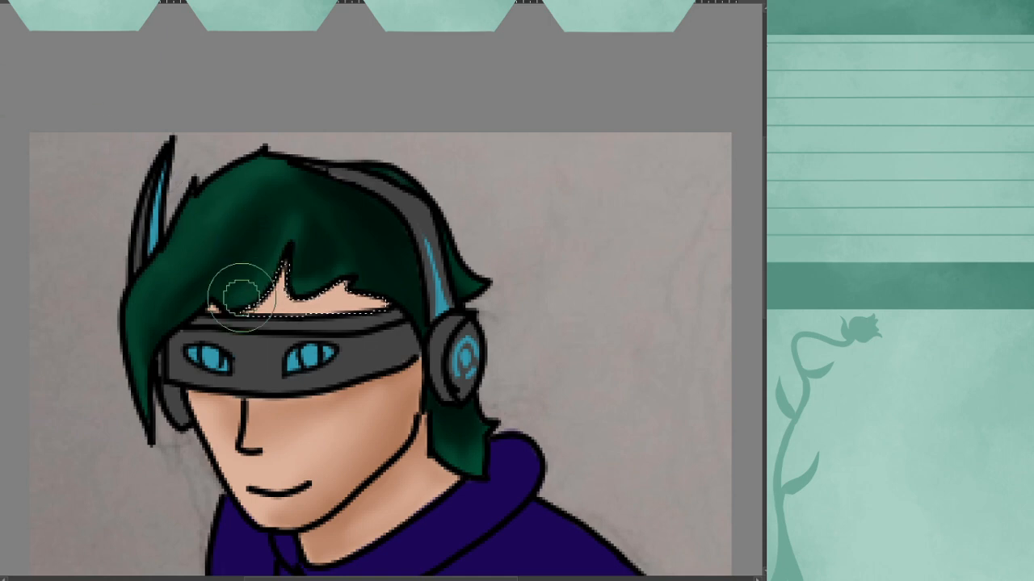
pyautogui.moveTo(293, 284); pyautogui.dragTo(279, 329)
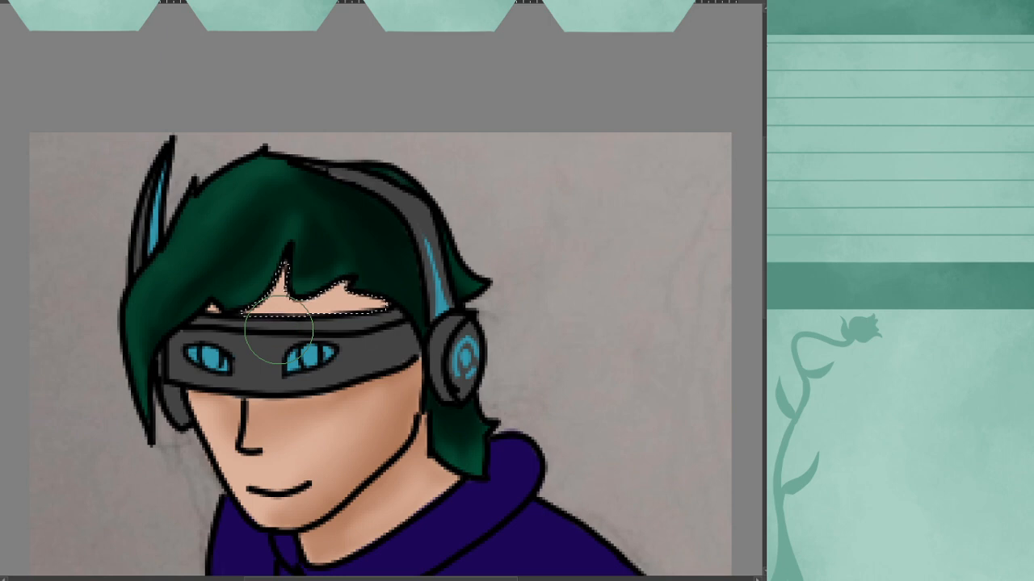
pyautogui.hotkey('ctrl', 'z')
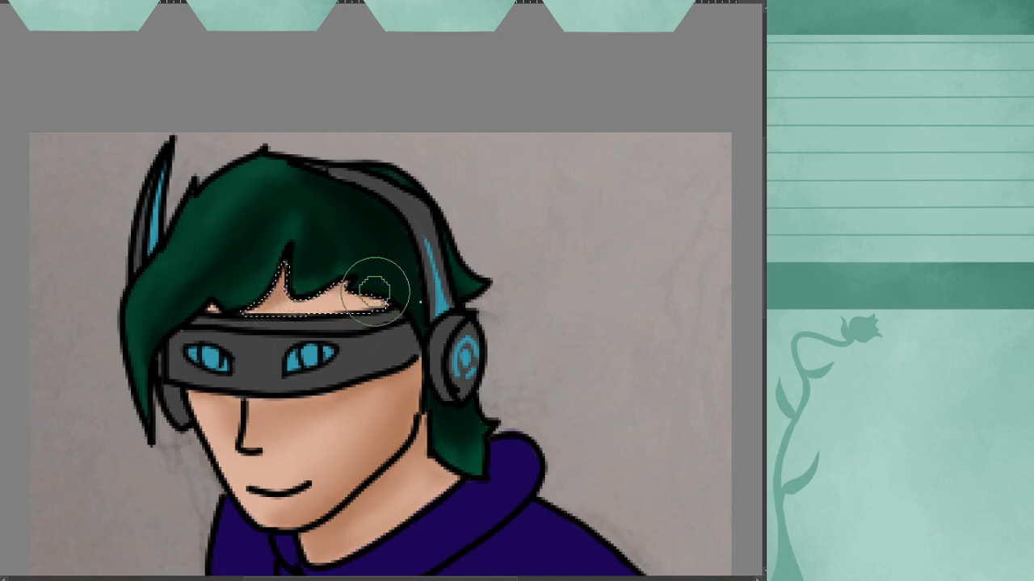
pyautogui.moveTo(282, 320)
pyautogui.mouseDown()
pyautogui.moveTo(410, 288)
pyautogui.moveTo(265, 291)
pyautogui.moveTo(336, 269)
pyautogui.mouseUp()
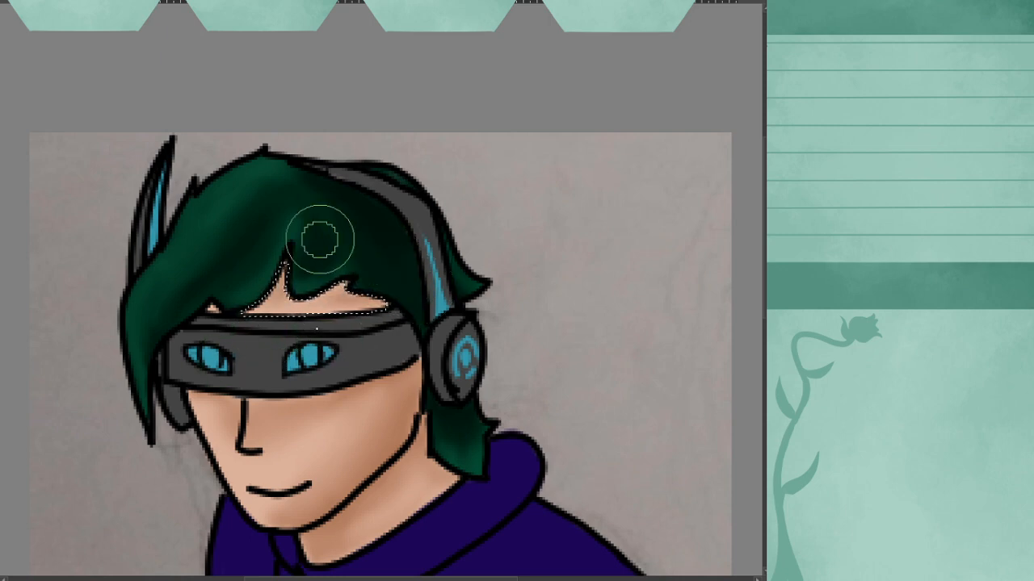
pyautogui.press('ctrl')
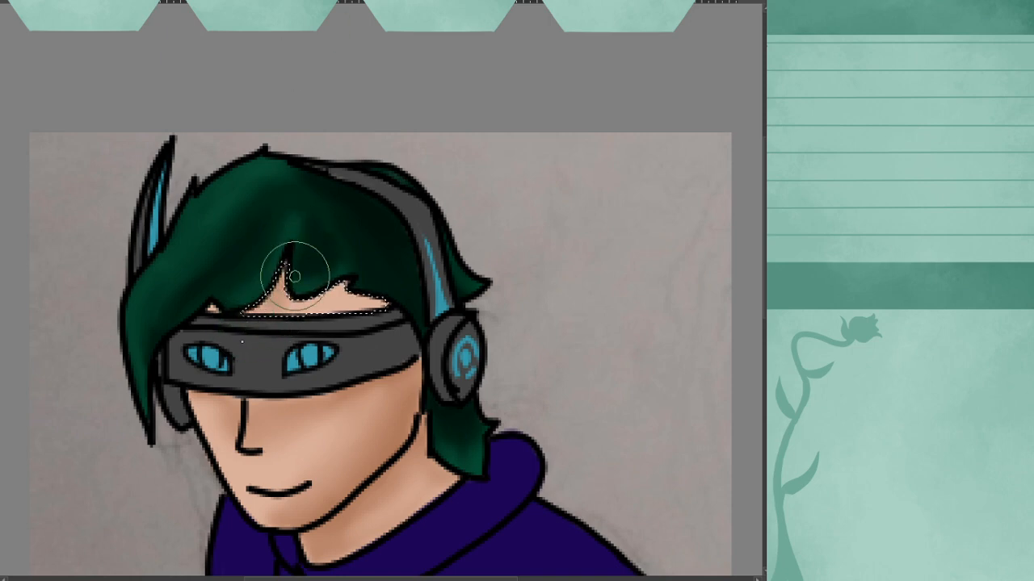
pyautogui.moveTo(305, 300)
pyautogui.mouseDown()
pyautogui.moveTo(347, 277)
pyautogui.moveTo(303, 272)
pyautogui.mouseUp()
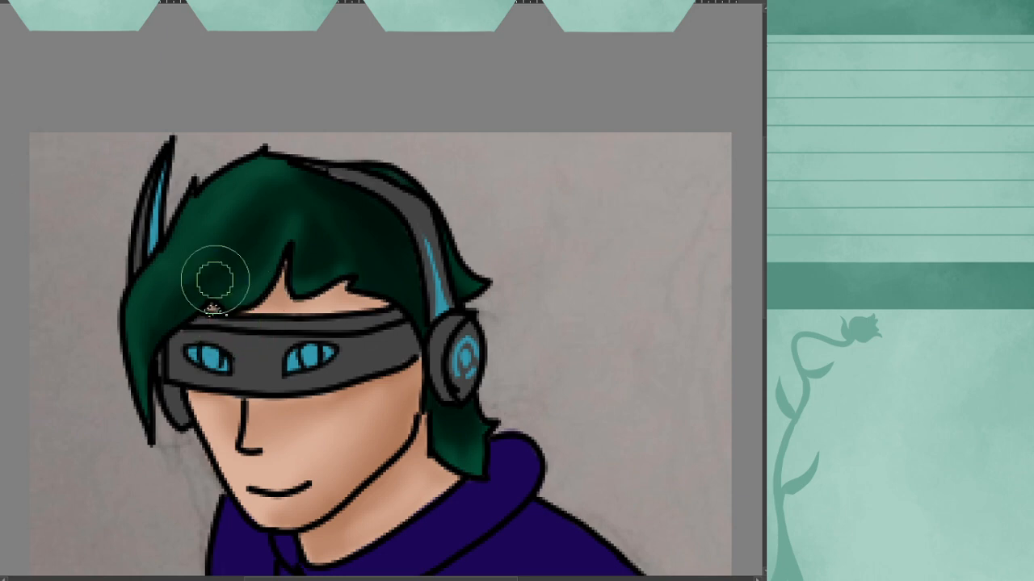
# - Darken the small selected patch of skin showing through the fringe above the visor to match the shaded forehead
pyautogui.hotkey('ctrl', 'z')
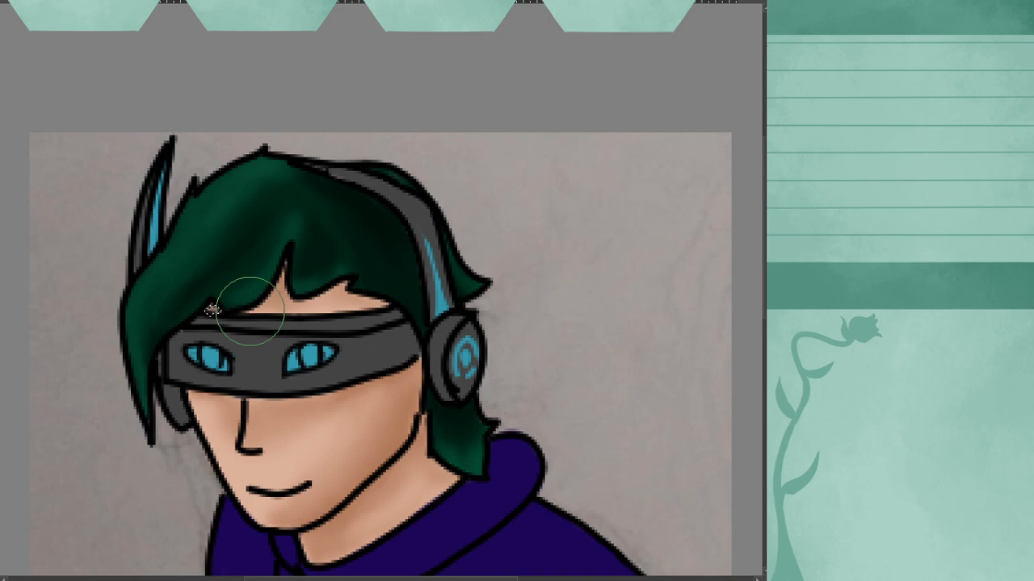
pyautogui.scroll(5, 250, 309)
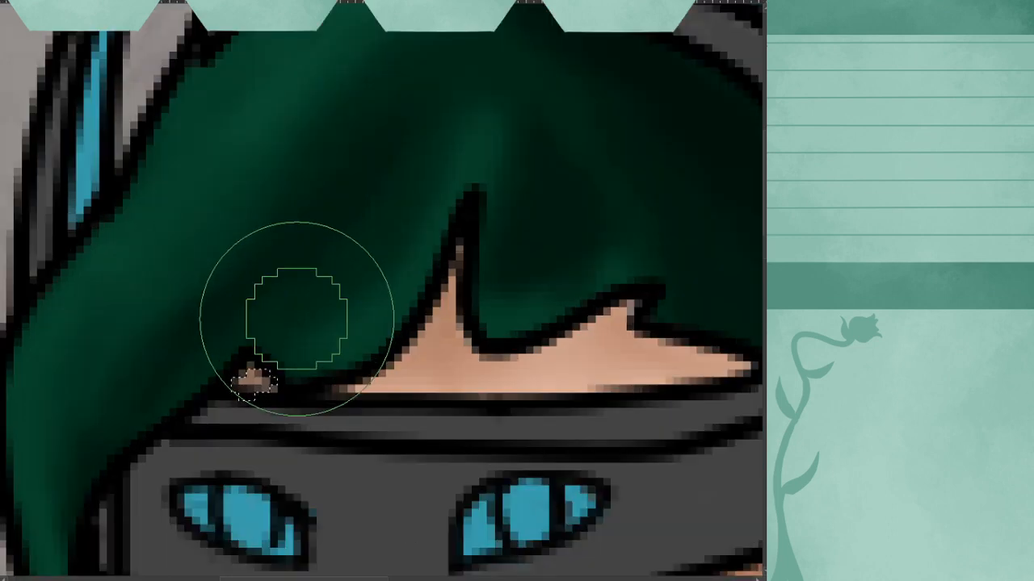
pyautogui.scroll(-5, 296, 321)
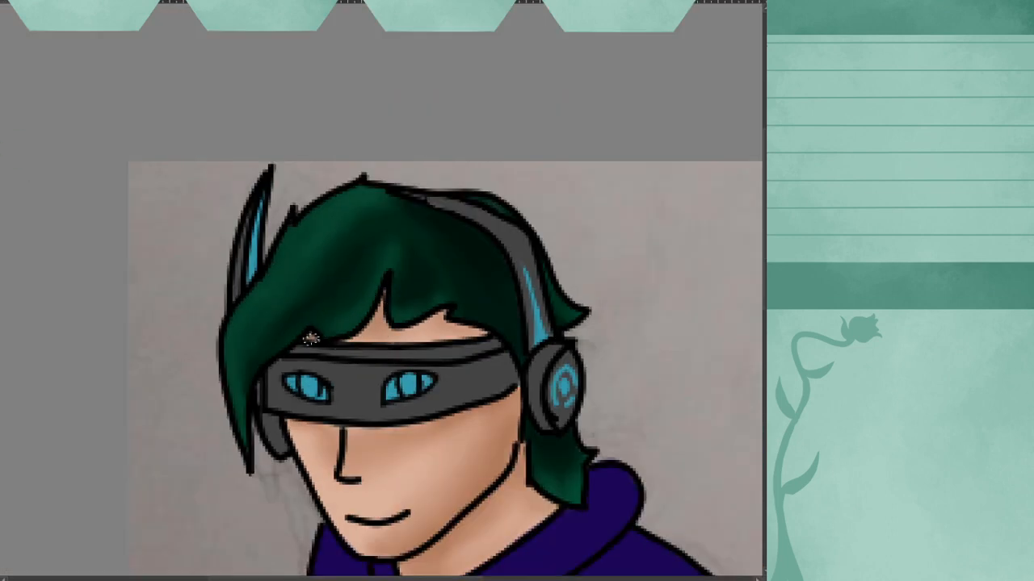
pyautogui.scroll(-2, 559, 308)
pyautogui.scroll(-2, 559, 308)
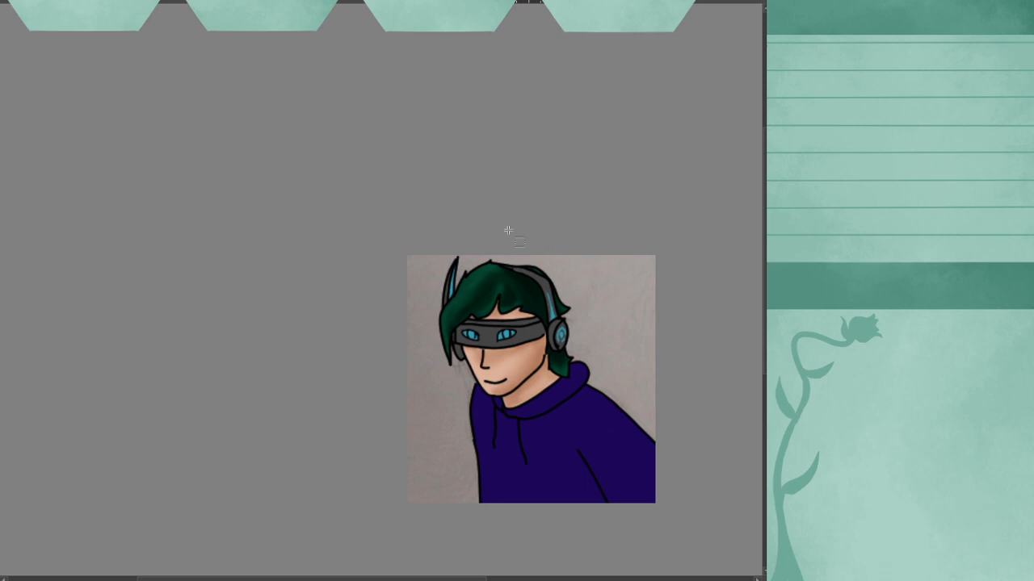
# - Select the whole hoodie and blend lighter purple highlights on hood, chest and sleeve with dark purple shadows around the folds
pyautogui.scroll(2, 614, 416)
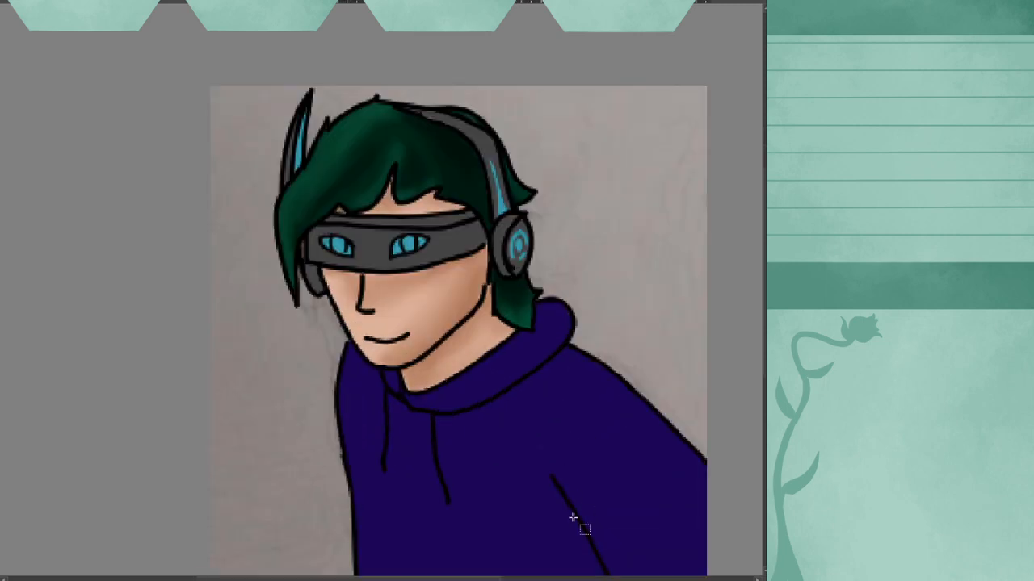
pyautogui.scroll(2, 592, 441)
pyautogui.moveTo(605, 490)
pyautogui.mouseDown()
pyautogui.moveTo(614, 369)
pyautogui.moveTo(590, 226)
pyautogui.moveTo(601, 364)
pyautogui.moveTo(558, 406)
pyautogui.moveTo(542, 394)
pyautogui.mouseUp()
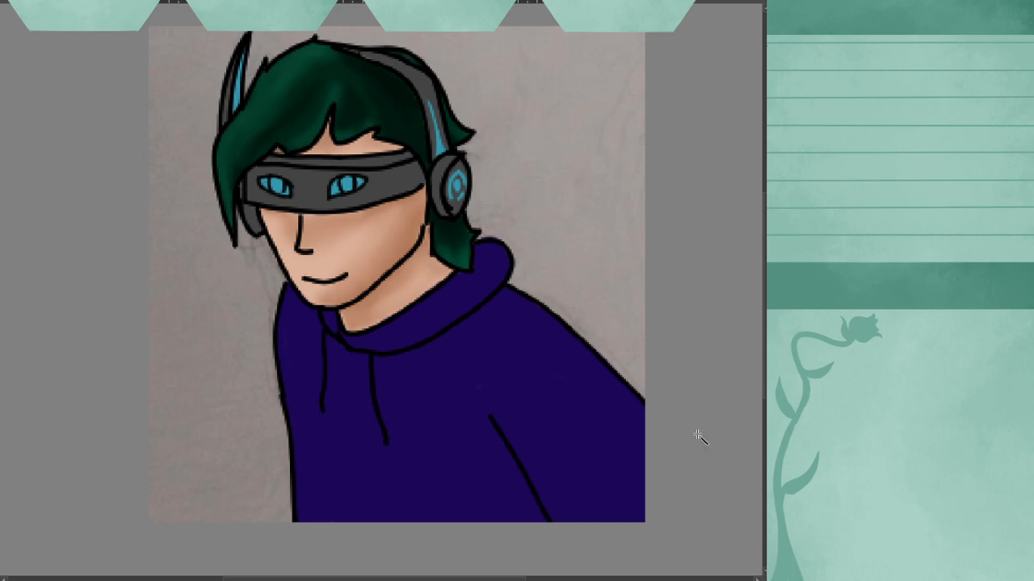
pyautogui.click(592, 485)
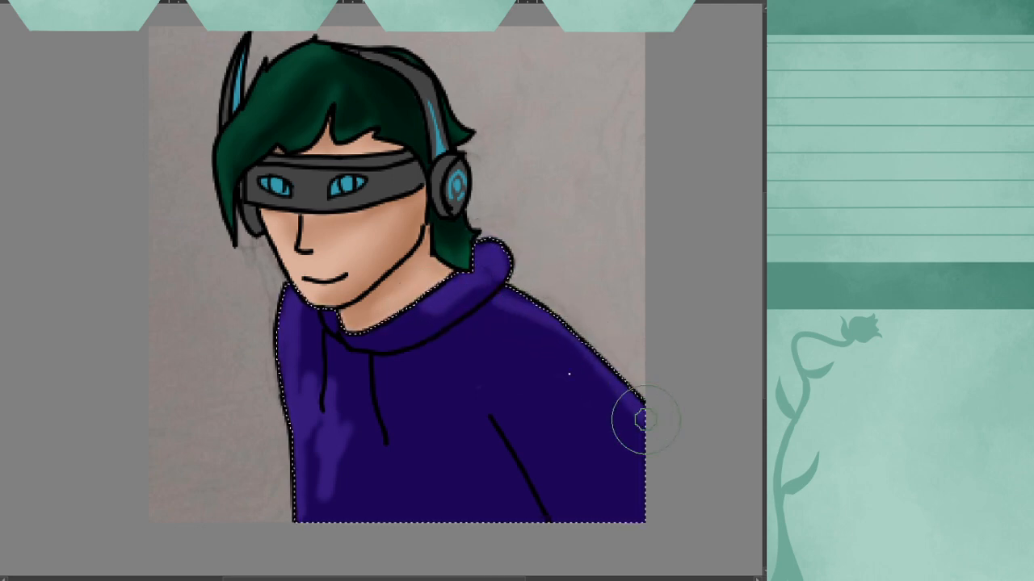
pyautogui.moveTo(539, 344)
pyautogui.mouseDown()
pyautogui.moveTo(674, 500)
pyautogui.moveTo(595, 457)
pyautogui.moveTo(642, 541)
pyautogui.mouseUp()
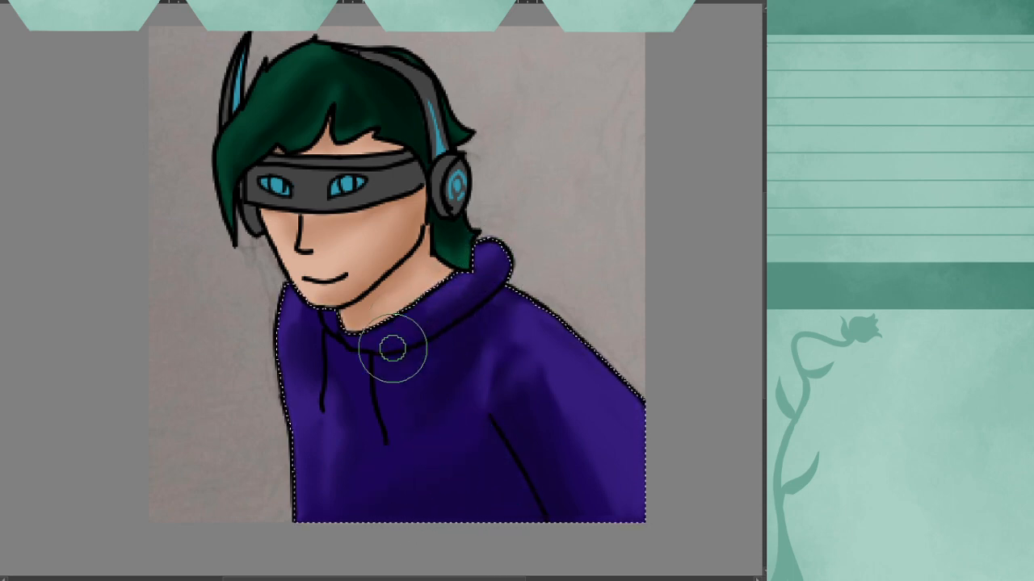
pyautogui.moveTo(542, 247)
pyautogui.mouseDown()
pyautogui.moveTo(491, 282)
pyautogui.moveTo(545, 248)
pyautogui.mouseUp()
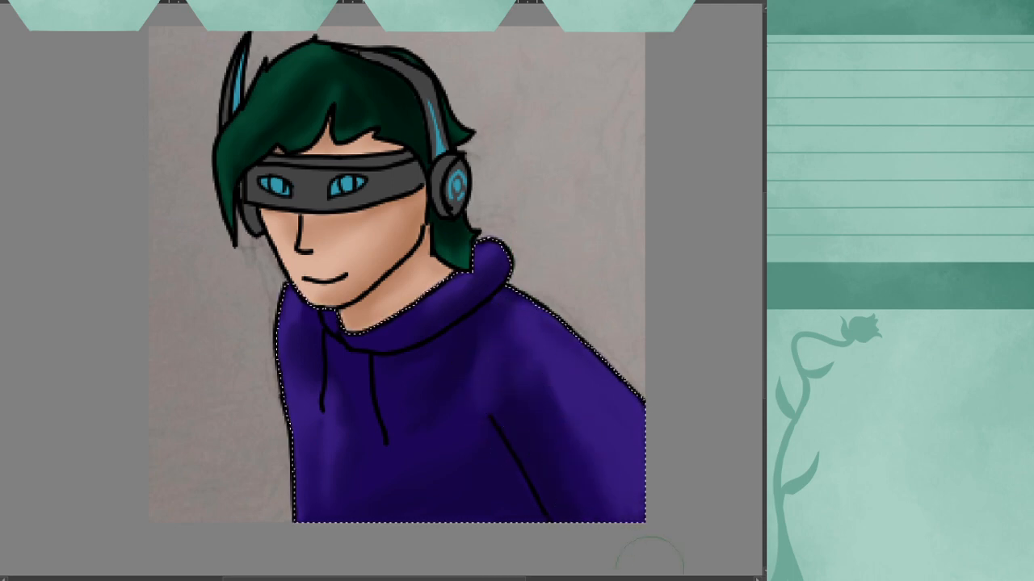
pyautogui.scroll(-2, 457, 369)
pyautogui.scroll(4, 433, 406)
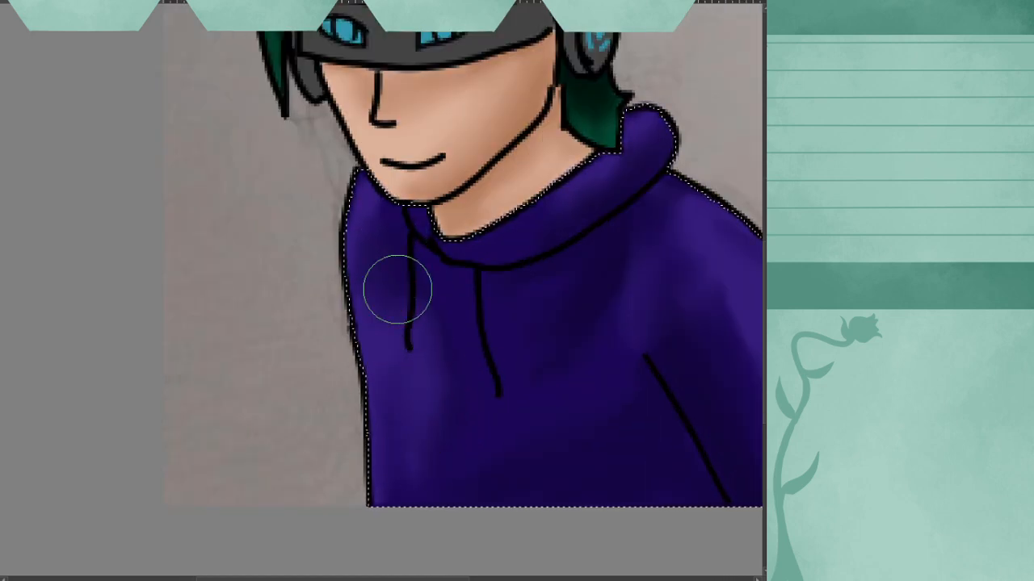
pyautogui.scroll(-5, 394, 289)
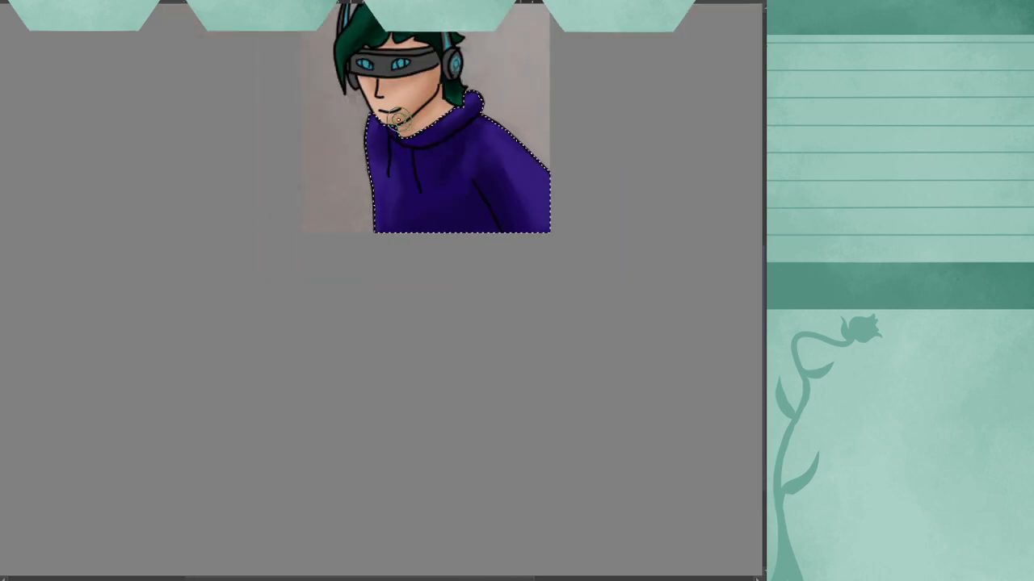
pyautogui.moveTo(425, 22); pyautogui.dragTo(428, 191)
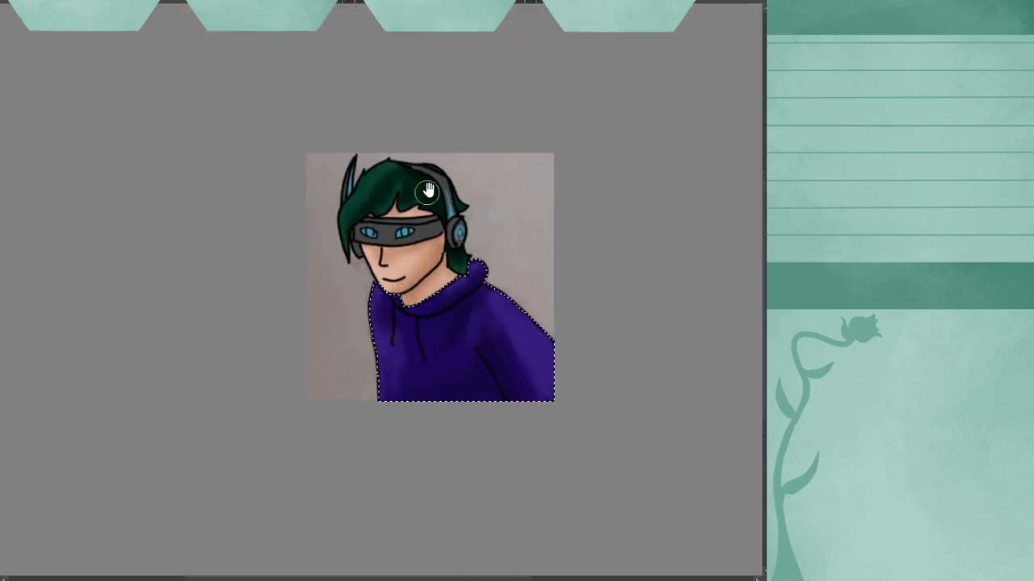
# - Select the visor and shade it with dark grey edges and soft lighter grey highlights around and between the eyes
pyautogui.scroll(5, 433, 224)
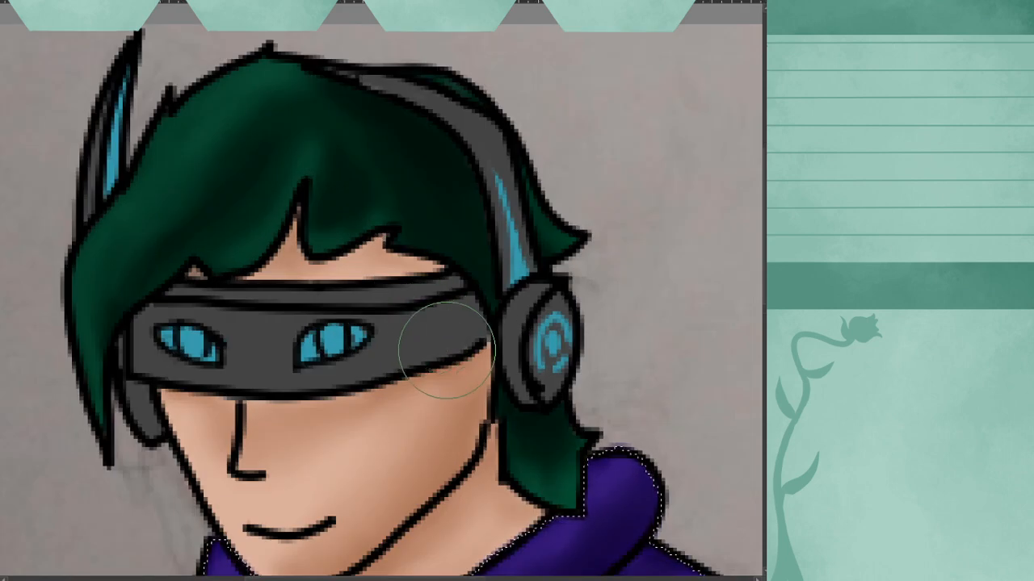
pyautogui.press('w')
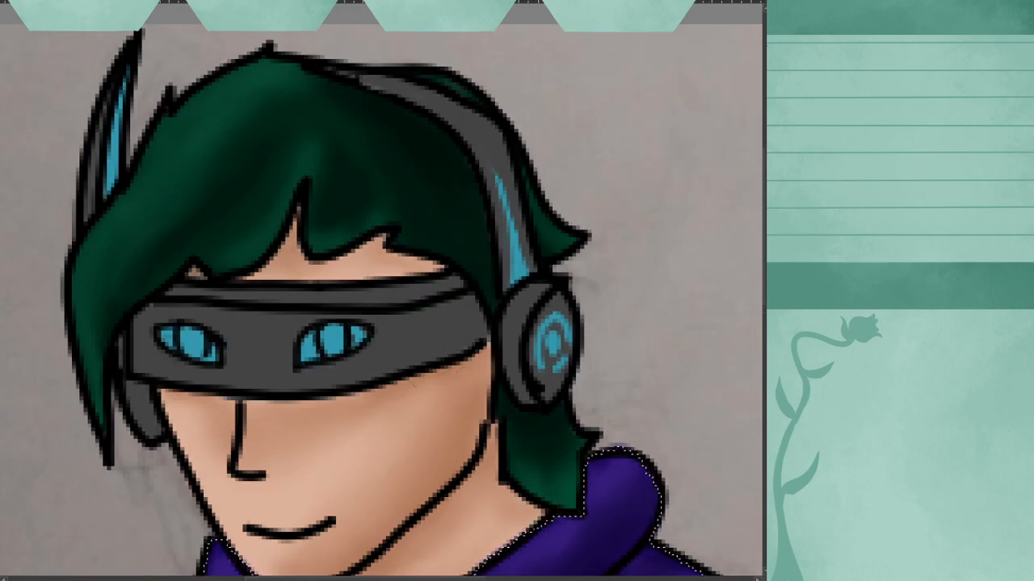
pyautogui.click(400, 333)
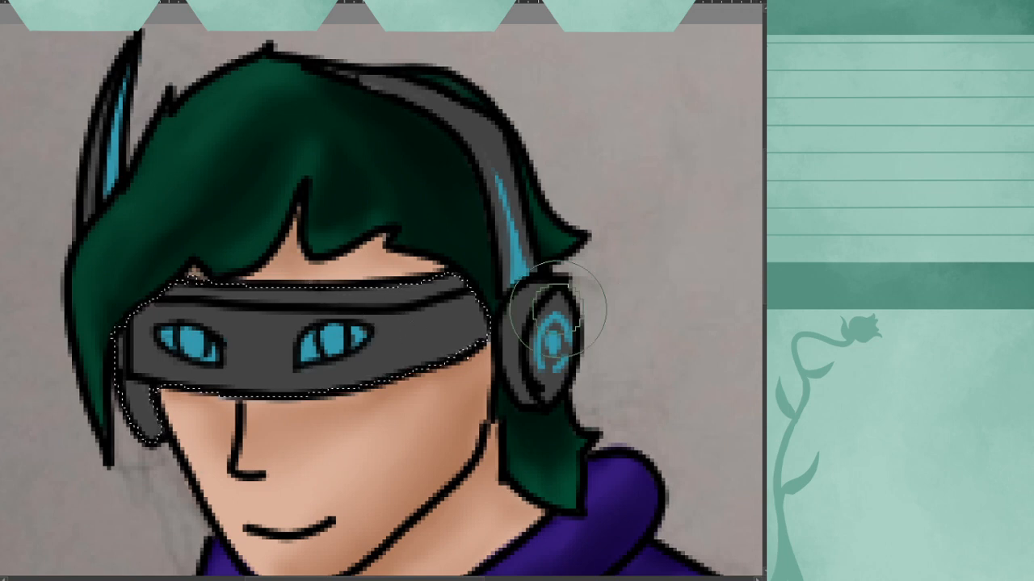
pyautogui.moveTo(434, 363); pyautogui.dragTo(491, 329)
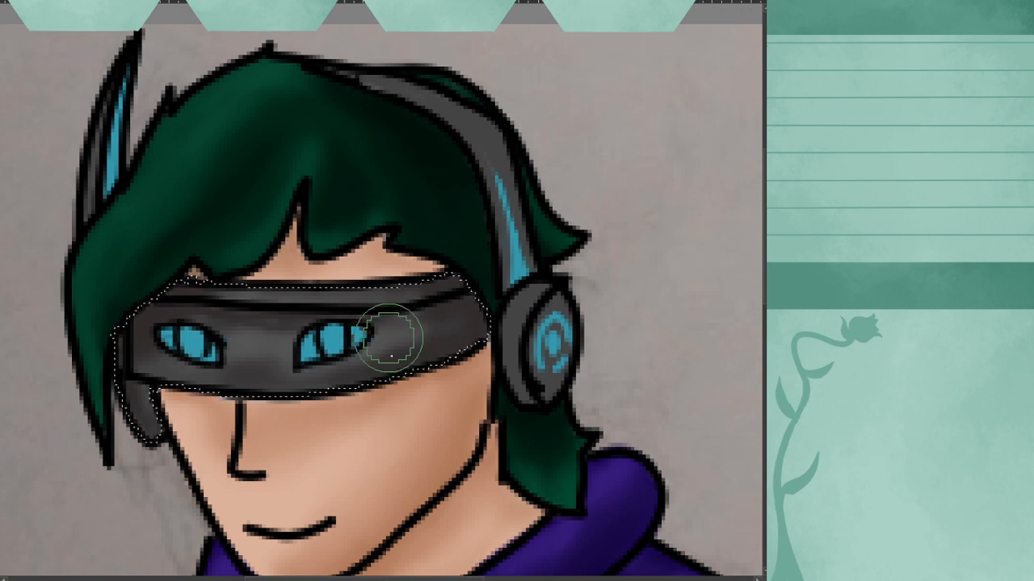
pyautogui.moveTo(449, 321); pyautogui.dragTo(491, 309)
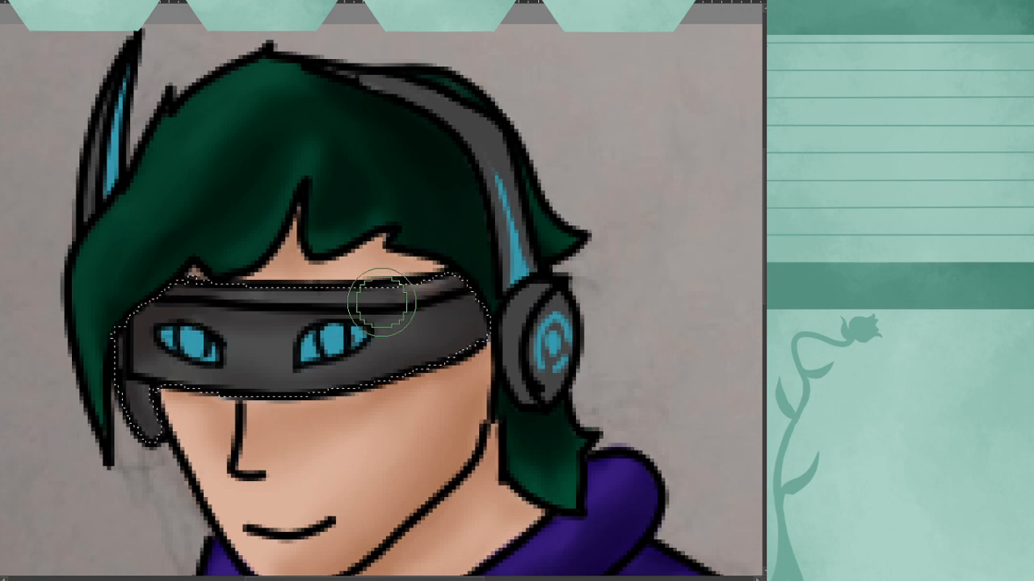
pyautogui.scroll(-3, 447, 468)
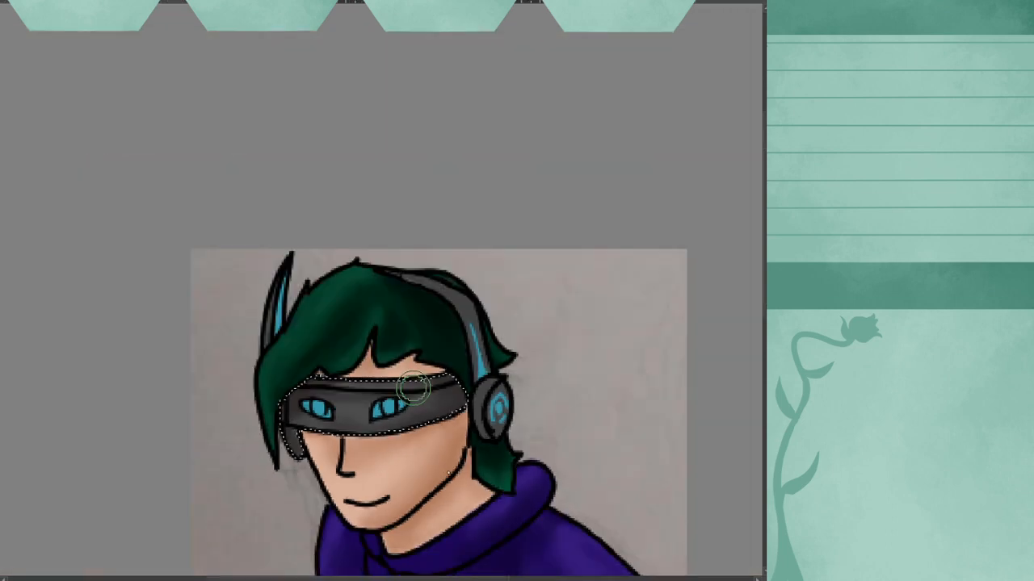
# - Select the grey headband and earcup and shade them with darker edges and a soft lighter grey along the band
pyautogui.scroll(1, 470, 492)
pyautogui.scroll(2, 428, 412)
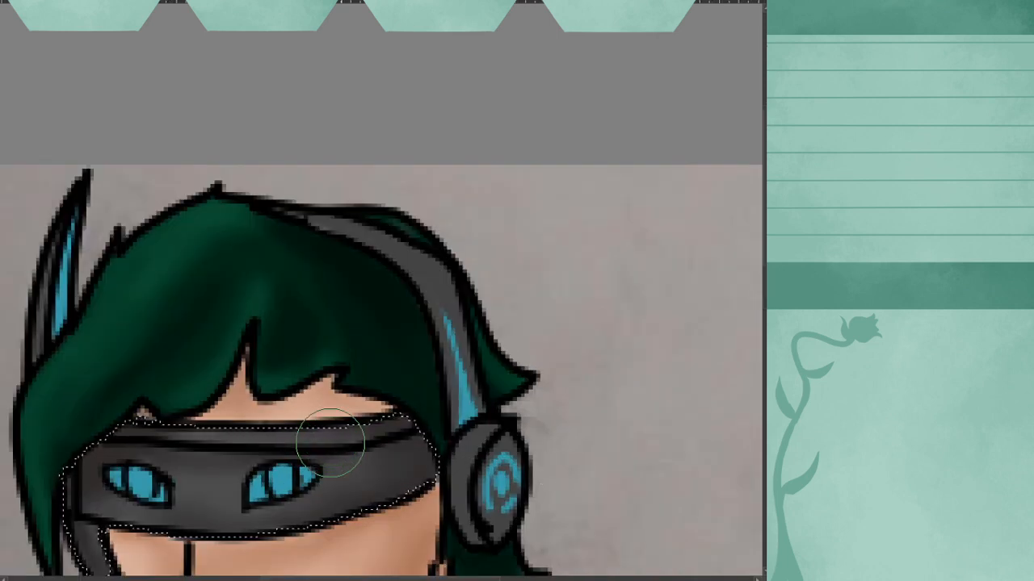
pyautogui.press('w')
pyautogui.click(454, 318)
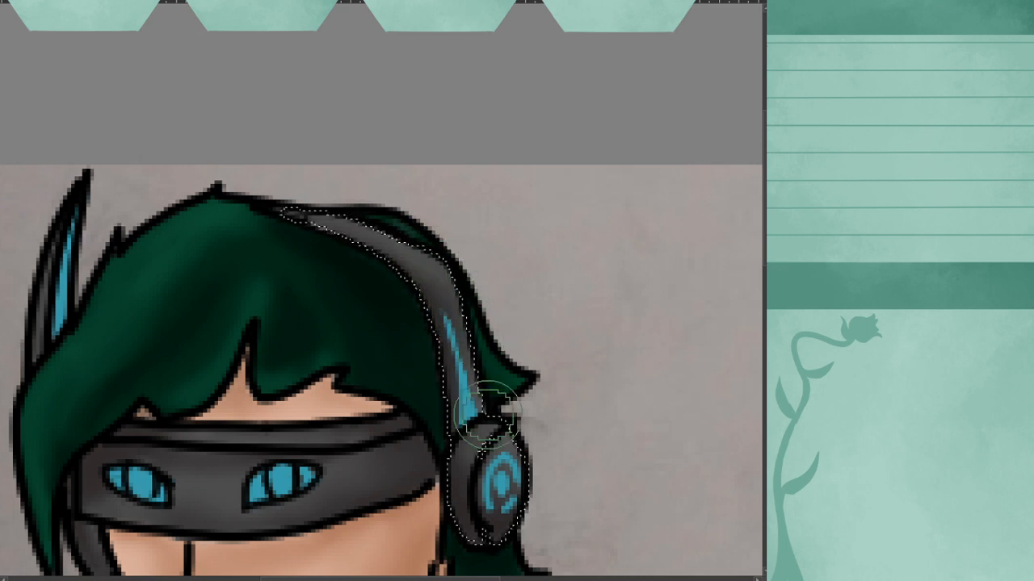
# - Select the grey panels of the pointed headphone fin behind the hair and shade them, checking the result against the whole figure
pyautogui.scroll(1, 12, 231)
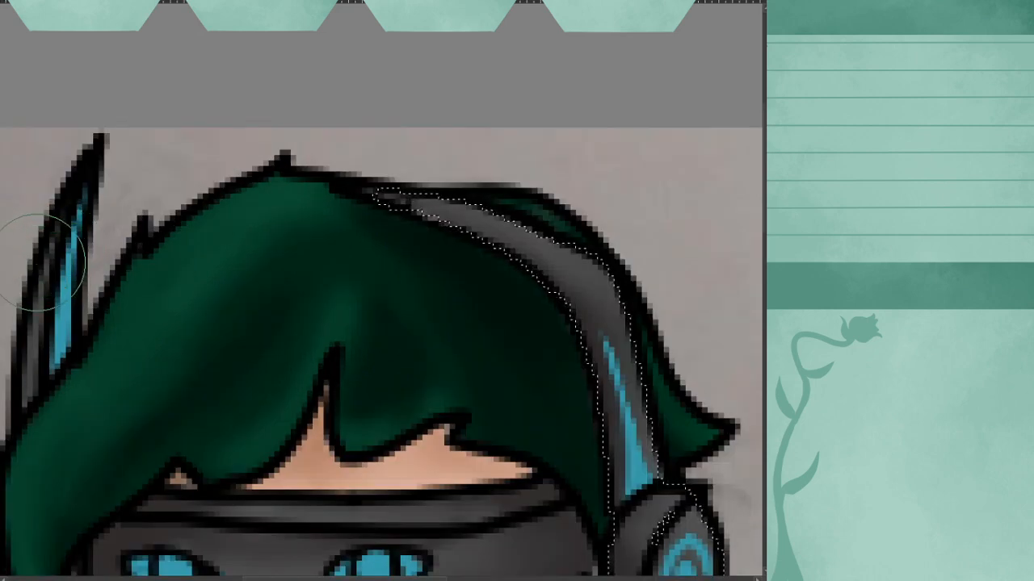
pyautogui.press('w')
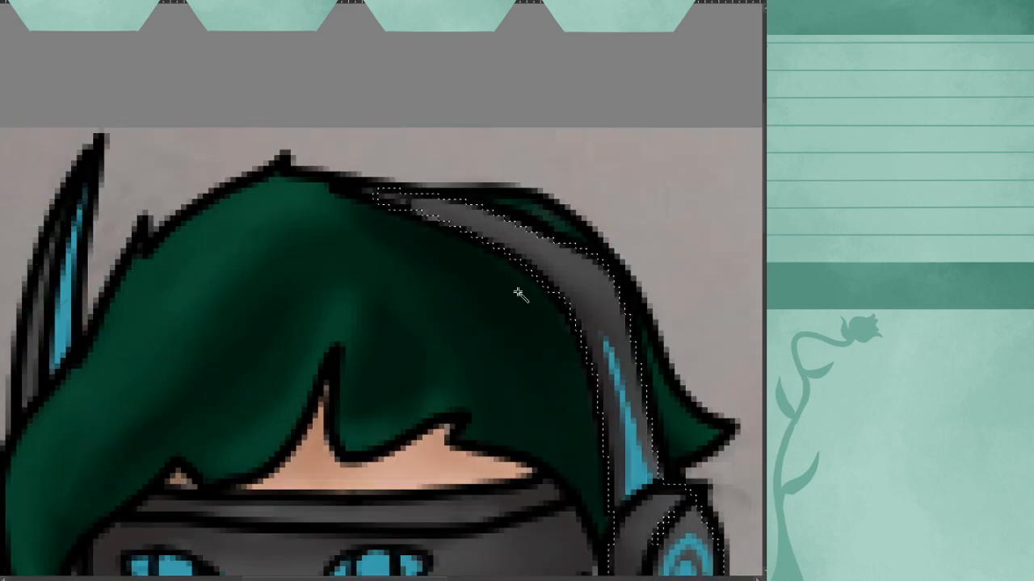
pyautogui.click(42, 362)
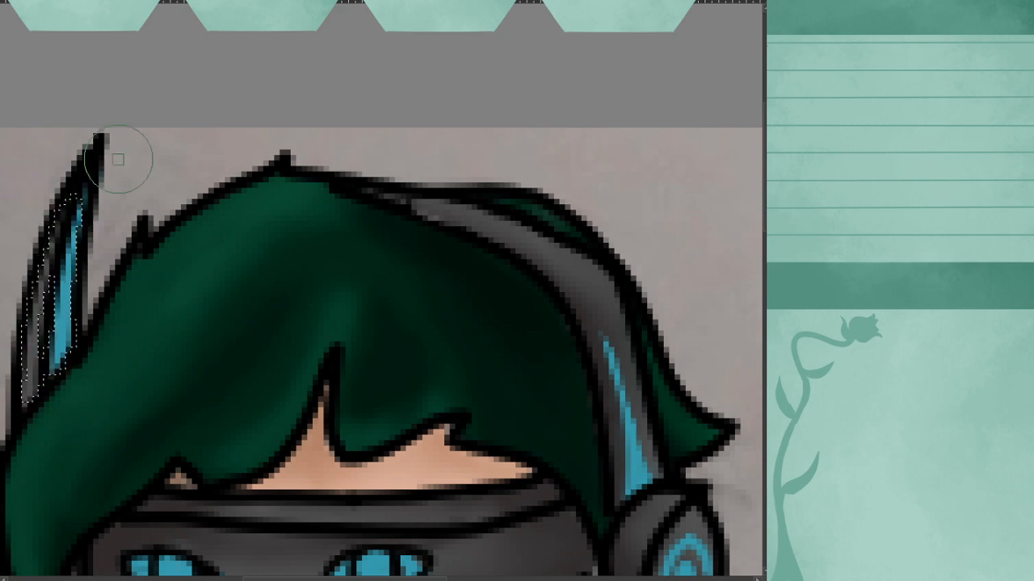
pyautogui.scroll(-5, 118, 159)
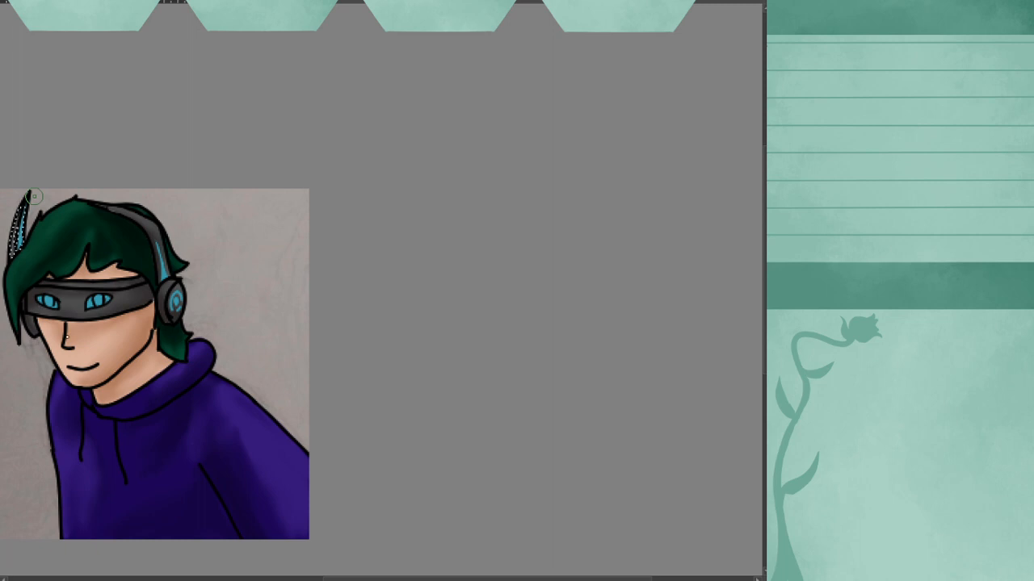
# - Deselect the headphone fin and select the face and neck skin below the visor
pyautogui.scroll(-2, 34, 196)
pyautogui.scroll(1, 42, 239)
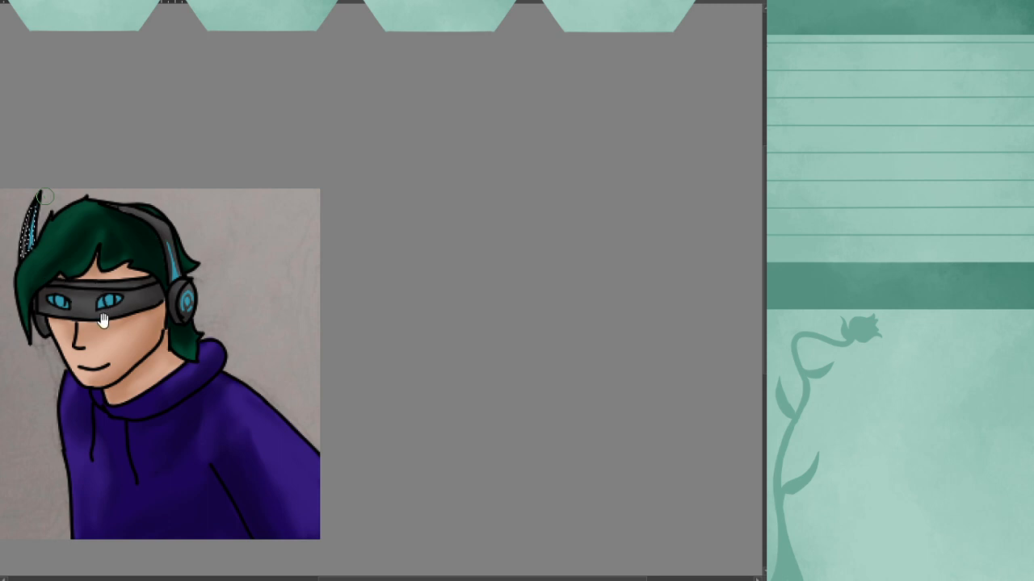
pyautogui.moveTo(240, 529); pyautogui.dragTo(253, 508)
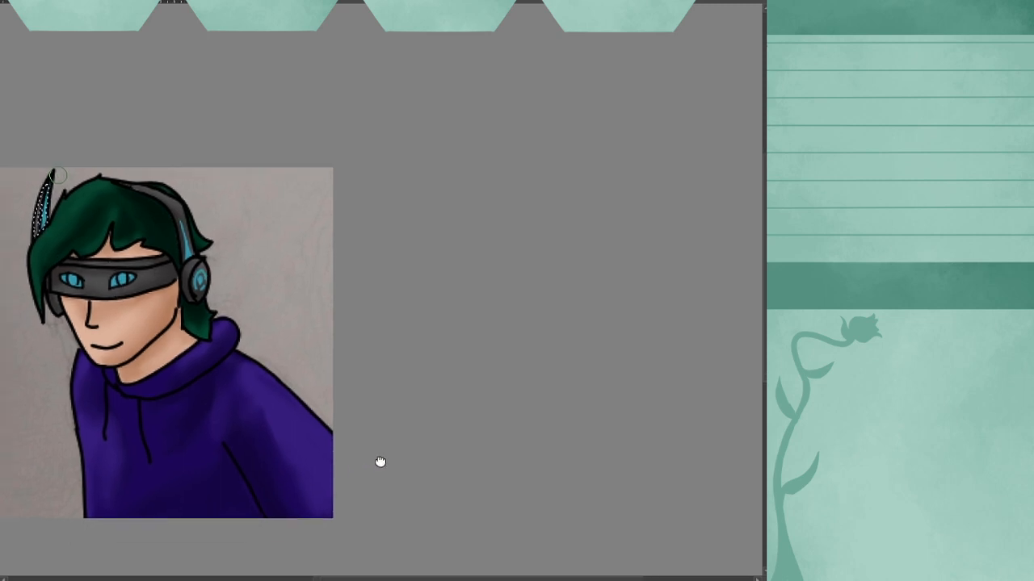
pyautogui.moveTo(240, 395); pyautogui.dragTo(397, 373)
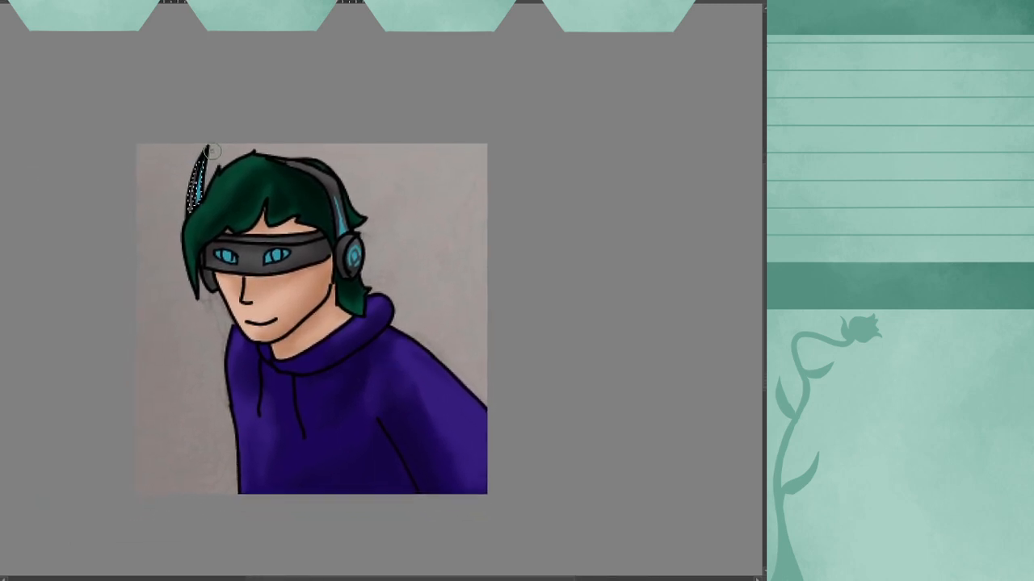
pyautogui.scroll(1, 384, 333)
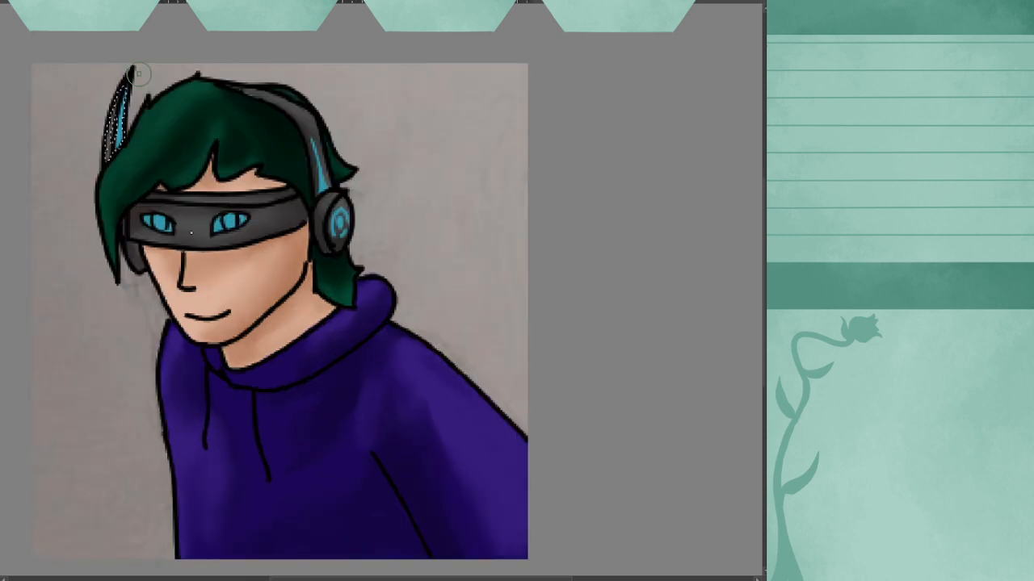
pyautogui.scroll(1, 223, 234)
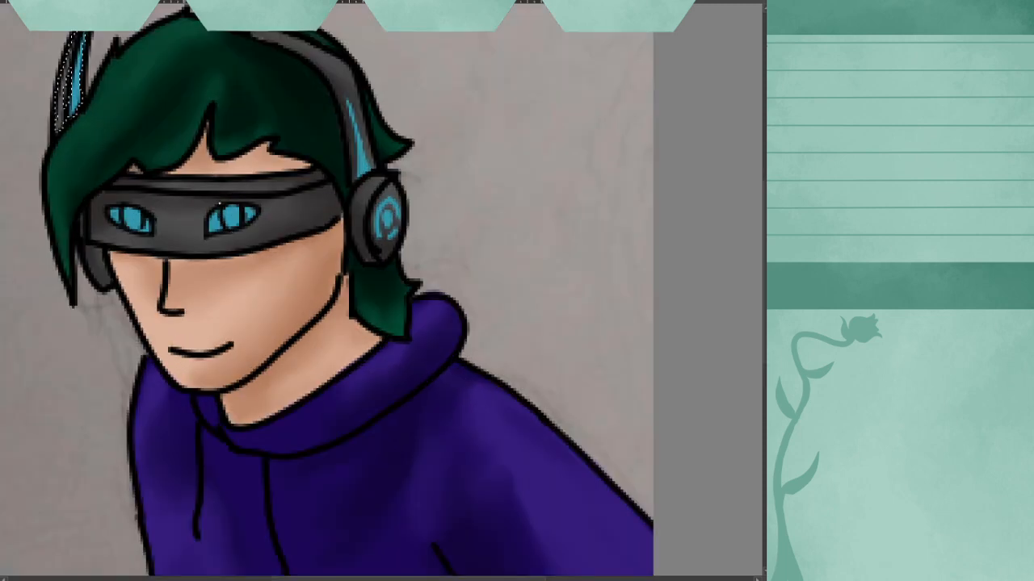
pyautogui.scroll(-1, 413, 173)
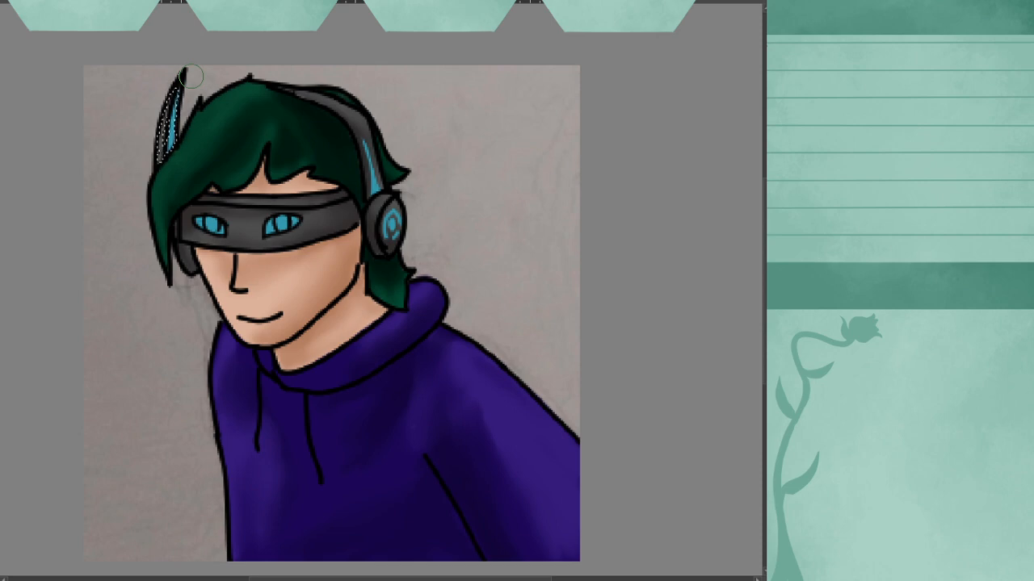
pyautogui.keyDown('ctrl'); pyautogui.click(272, 243); pyautogui.keyUp('ctrl')
pyautogui.keyDown('ctrl'); pyautogui.click(295, 275); pyautogui.keyUp('ctrl')
pyautogui.click(341, 2)
pyautogui.click(343, 278)
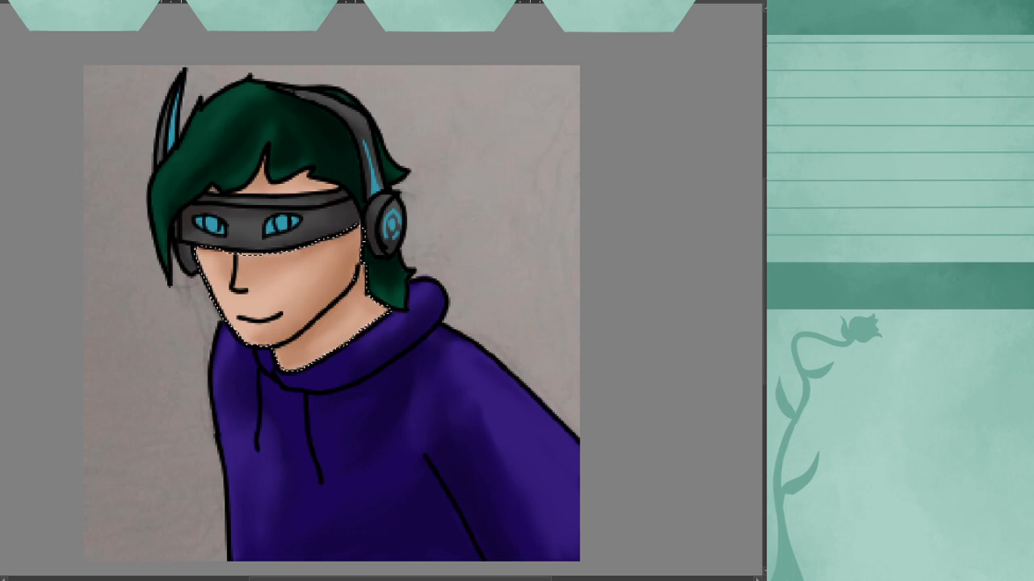
# - Try spattering yellow speckles across the cheek below the visor and undo the trial strokes
pyautogui.click(330, 258)
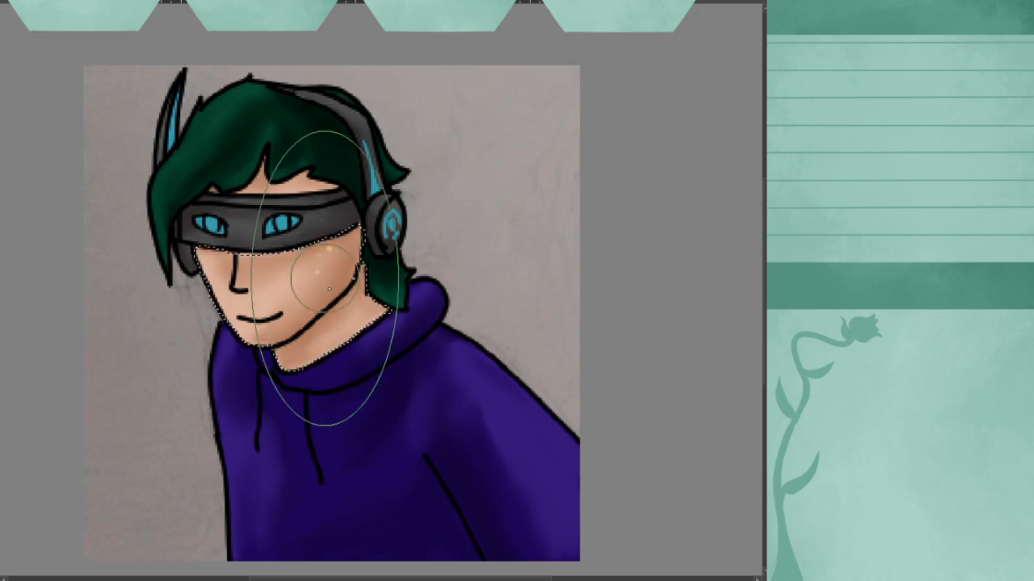
pyautogui.moveTo(323, 275); pyautogui.dragTo(277, 275)
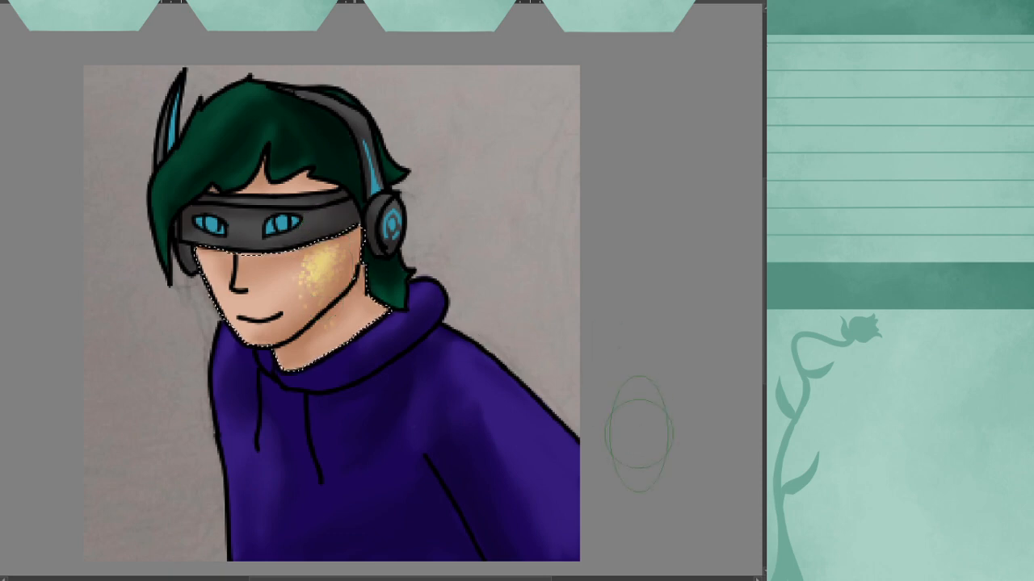
pyautogui.hotkey('ctrl', 'z')
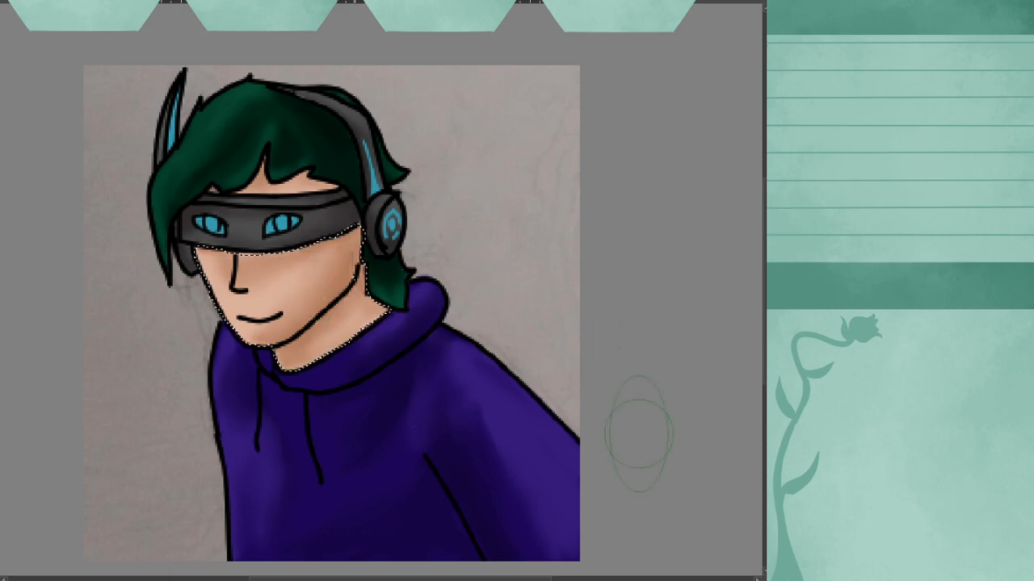
pyautogui.click(293, 276)
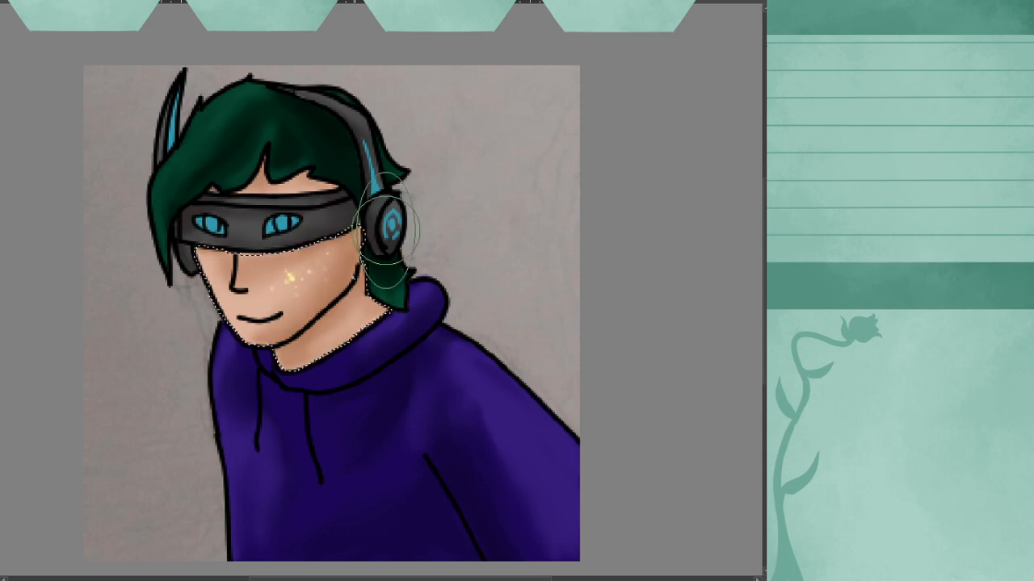
pyautogui.hotkey('ctrl', 'z')
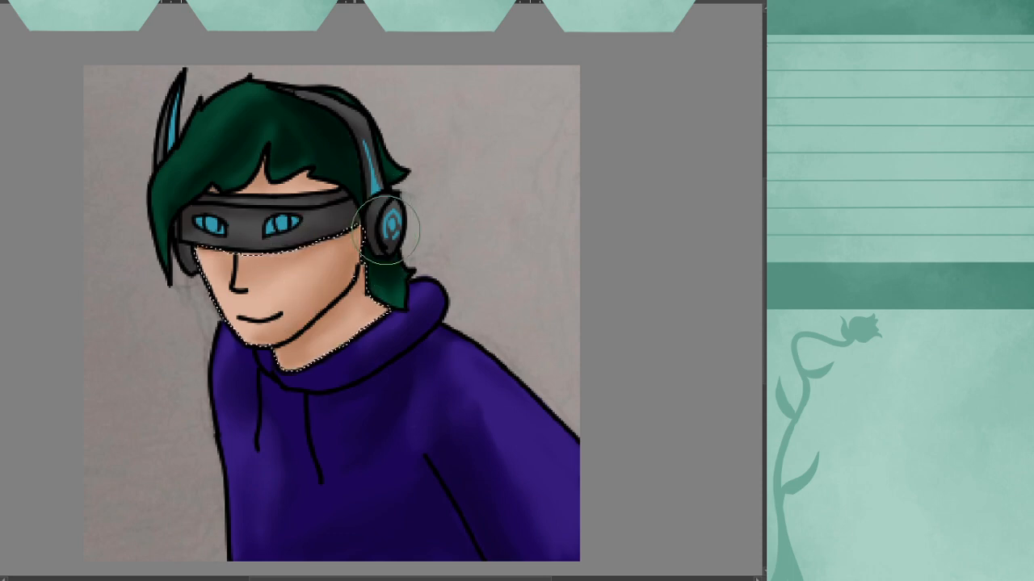
pyautogui.moveTo(278, 267); pyautogui.dragTo(355, 257)
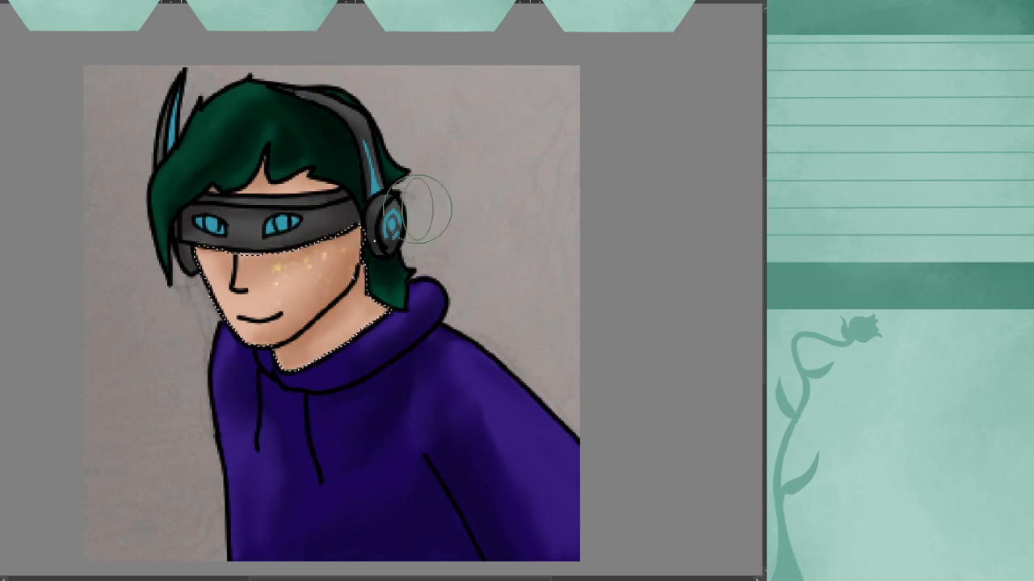
pyautogui.moveTo(292, 302); pyautogui.dragTo(347, 262)
pyautogui.moveTo(283, 284); pyautogui.dragTo(302, 277)
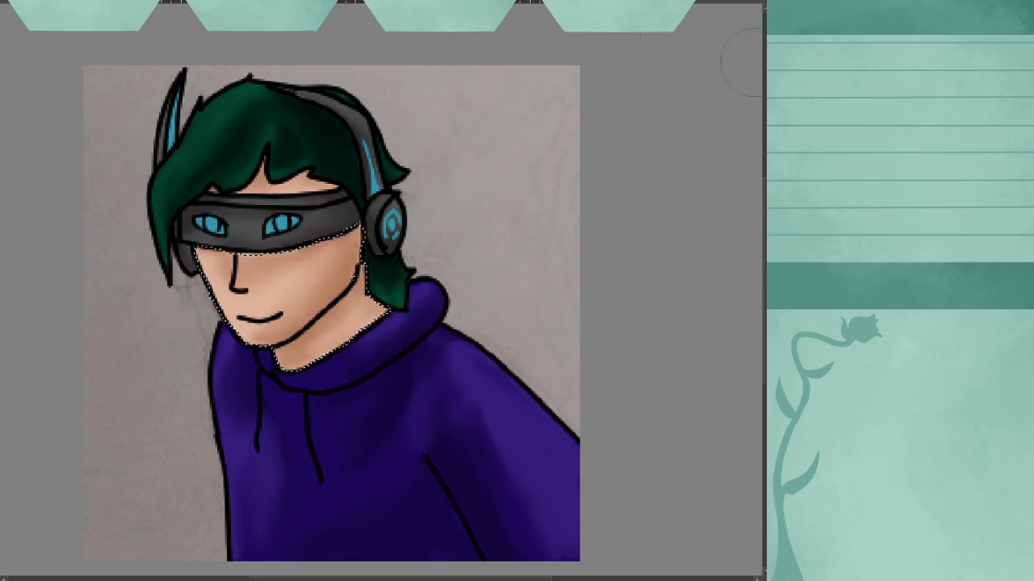
pyautogui.moveTo(311, 269); pyautogui.dragTo(391, 216)
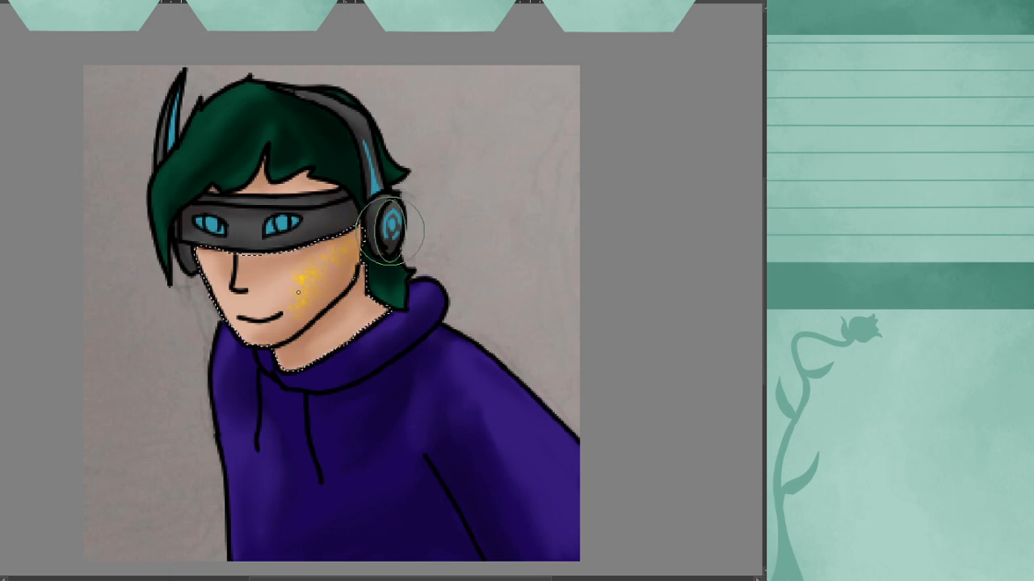
pyautogui.moveTo(298, 266); pyautogui.dragTo(387, 231)
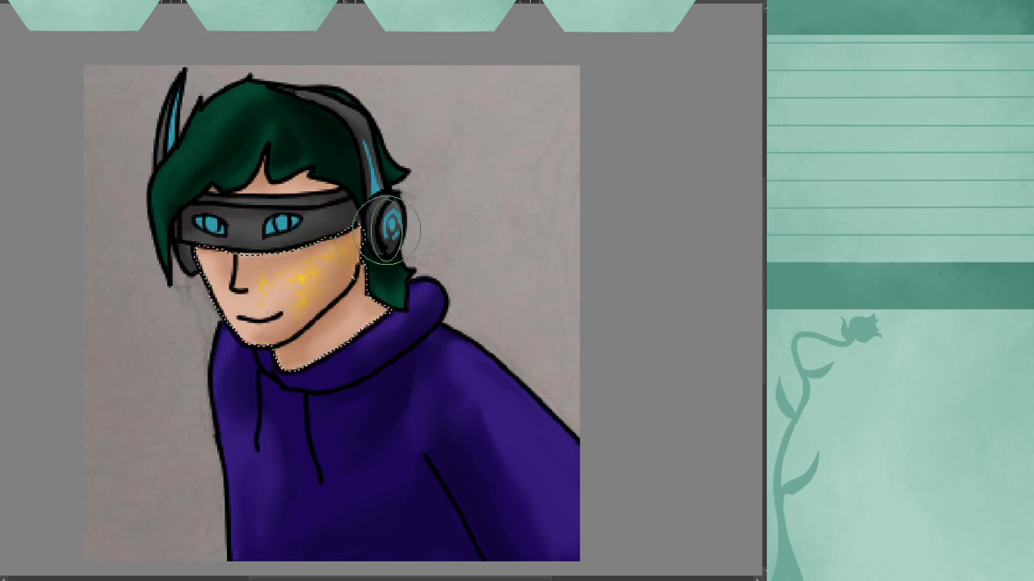
pyautogui.hotkey('ctrl', 'z')
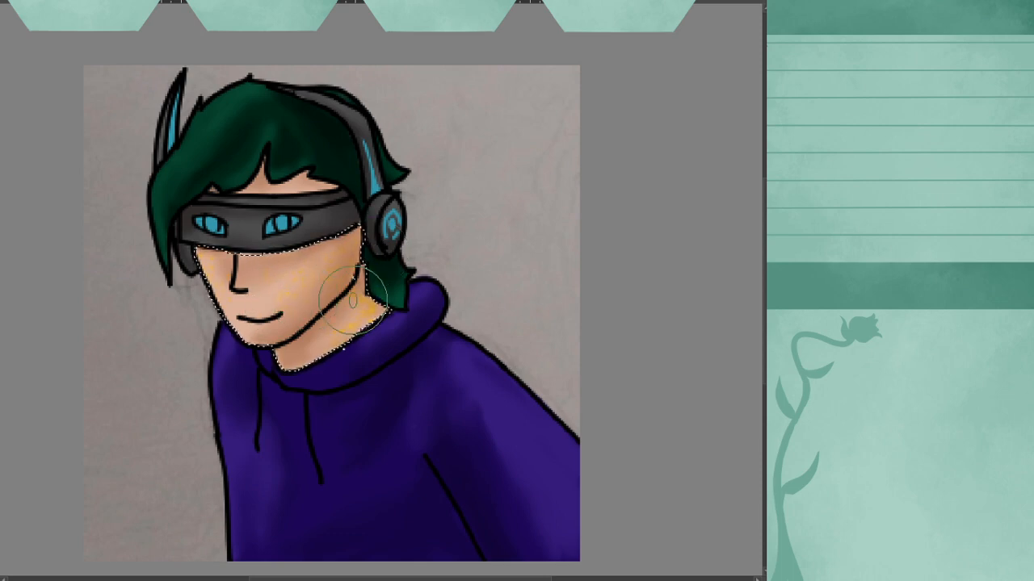
# - Spatter fine golden-yellow speckles over both cheeks and the neck, softening the heavy patches along the hoodie's collar with the eraser
pyautogui.scroll(3, 353, 300)
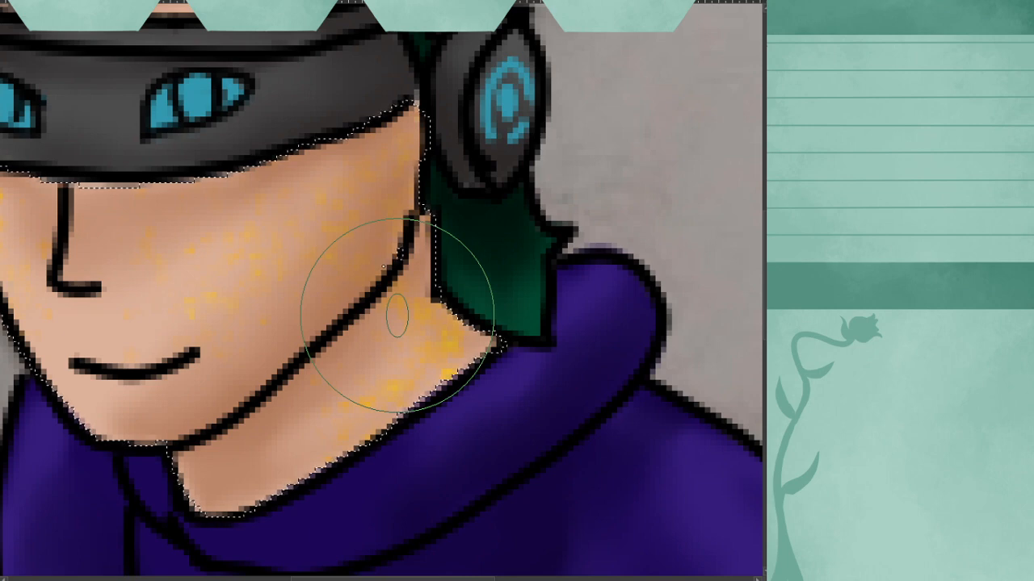
pyautogui.hotkey('shift', 'e')
pyautogui.moveTo(446, 376)
pyautogui.mouseDown()
pyautogui.moveTo(464, 345)
pyautogui.moveTo(368, 411)
pyautogui.moveTo(422, 299)
pyautogui.moveTo(422, 330)
pyautogui.moveTo(466, 353)
pyautogui.moveTo(469, 408)
pyautogui.mouseUp()
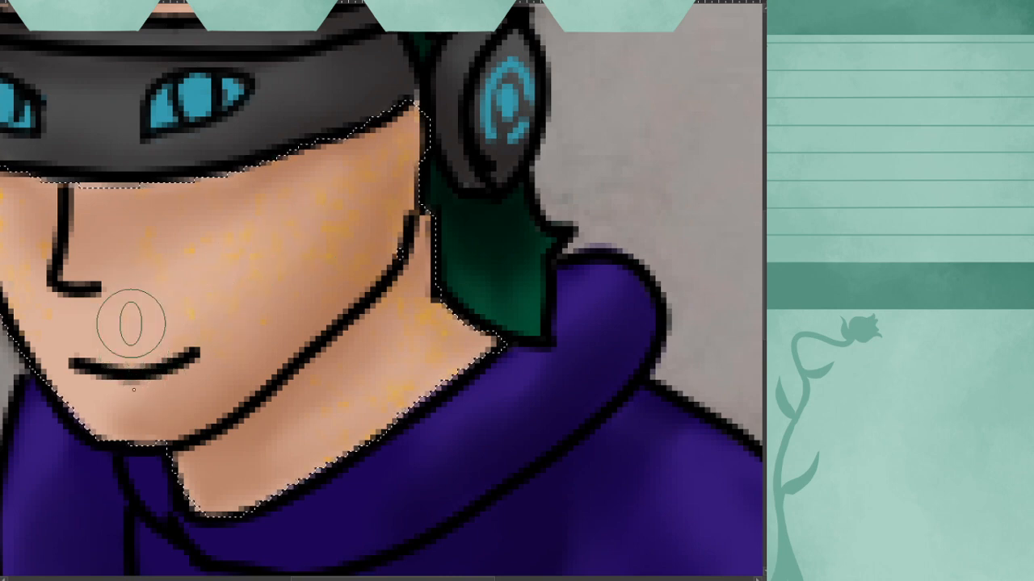
pyautogui.scroll(3, 191, 323)
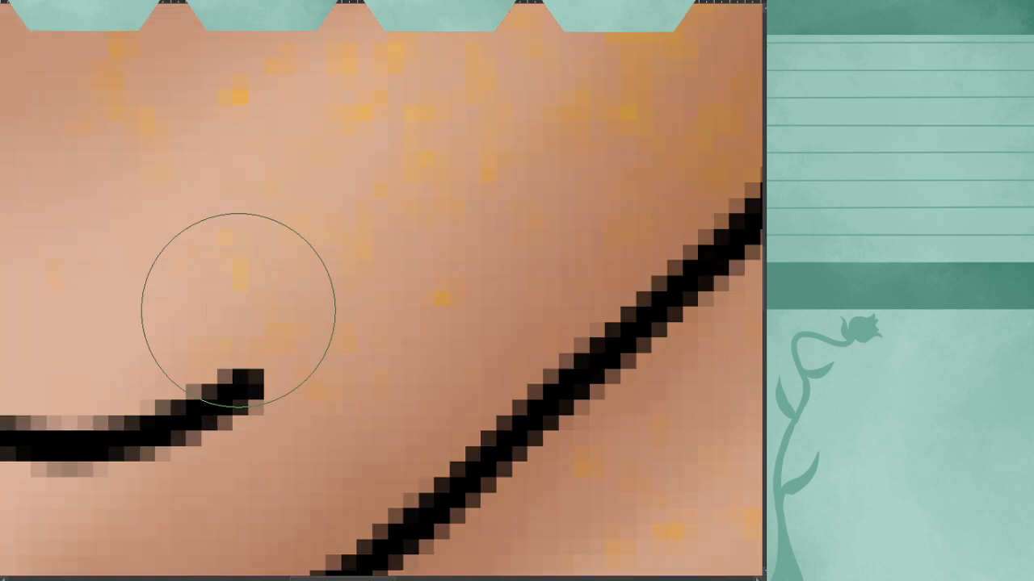
pyautogui.scroll(-3, 253, 224)
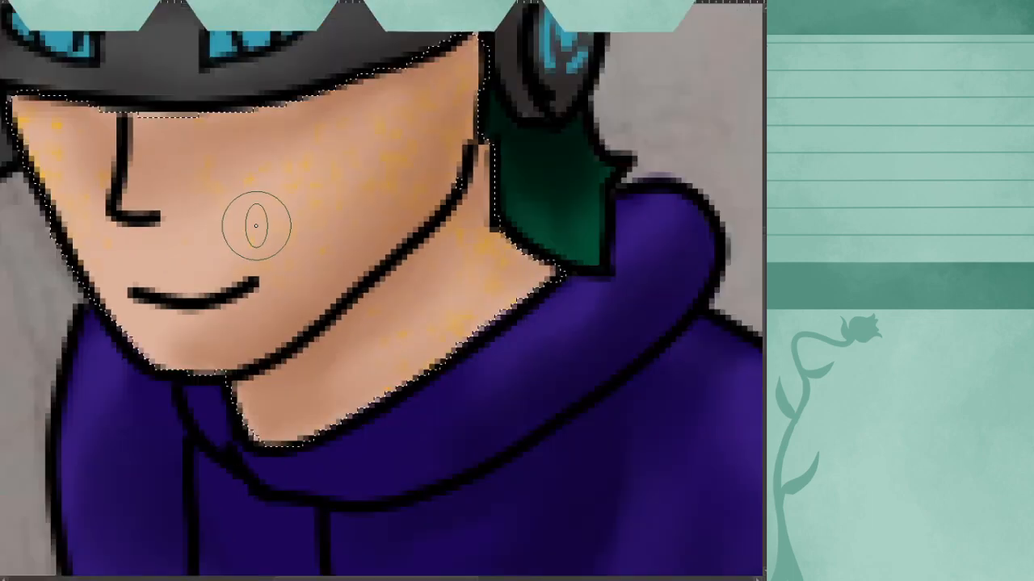
pyautogui.moveTo(393, 227); pyautogui.dragTo(491, 361)
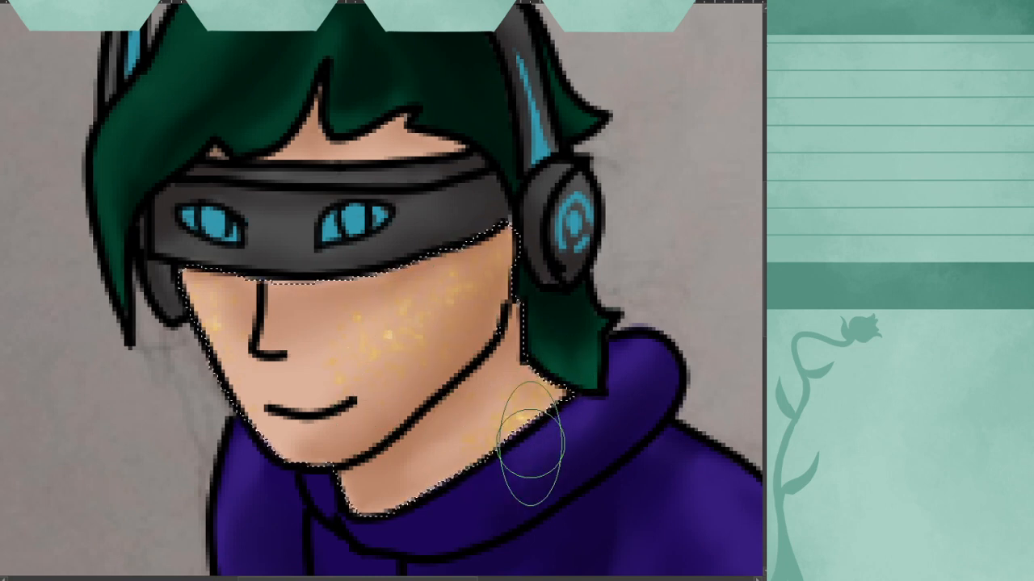
pyautogui.moveTo(530, 444); pyautogui.dragTo(525, 416)
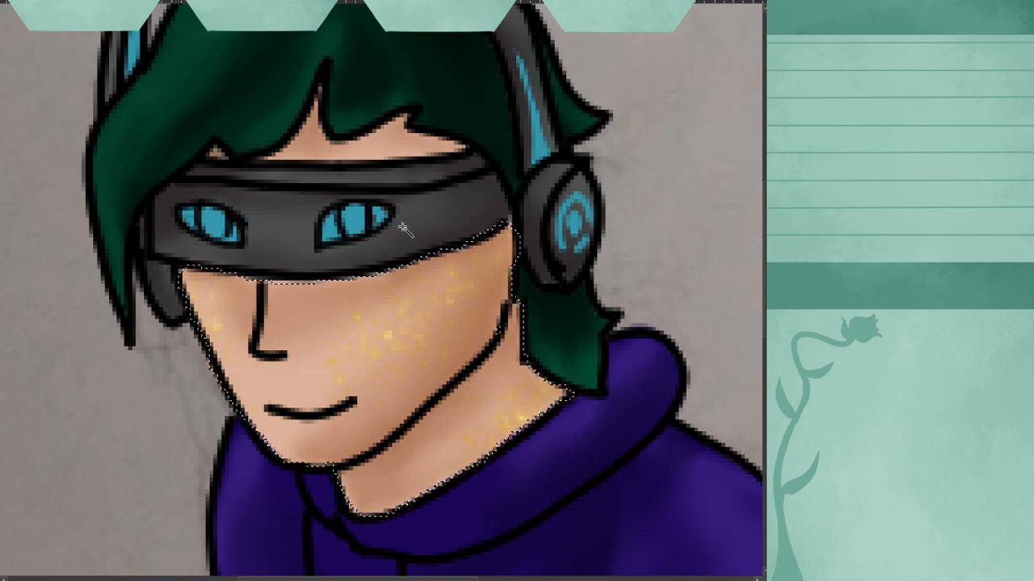
# - Select the forehead skin between the fringe and the visor and add faint yellow speckles to it
pyautogui.click(390, 146)
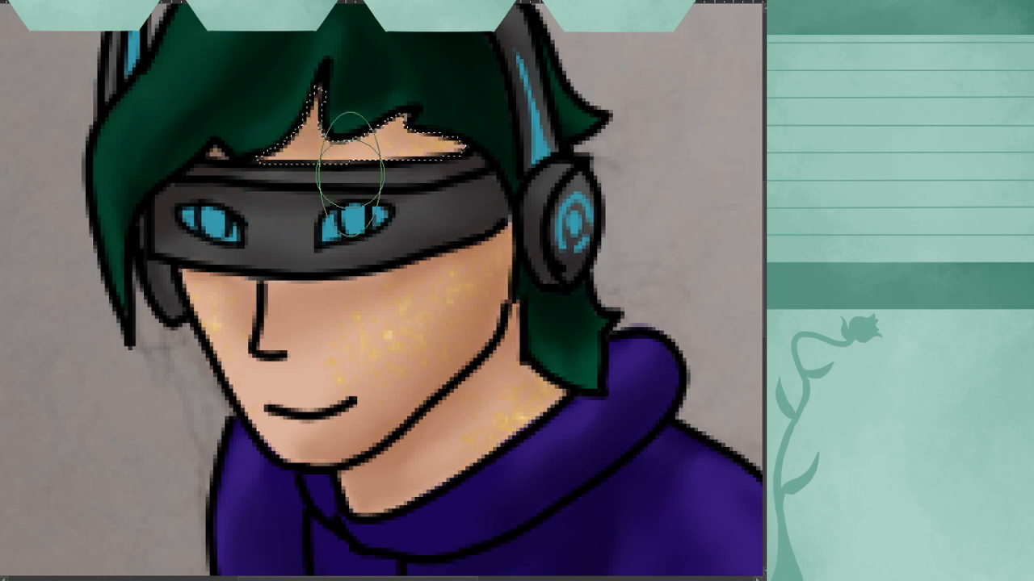
pyautogui.scroll(-3, 351, 185)
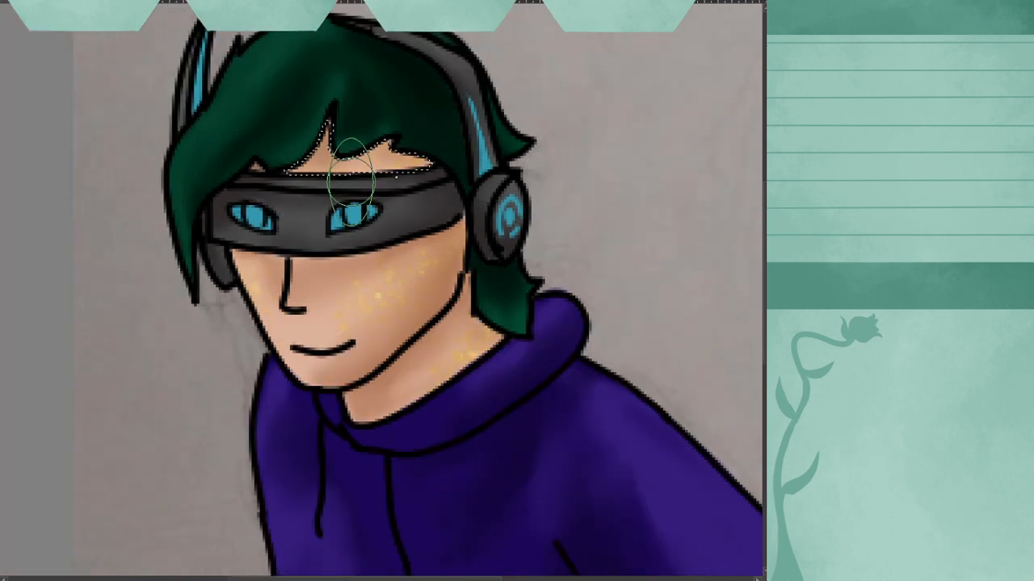
pyautogui.scroll(1, 354, 194)
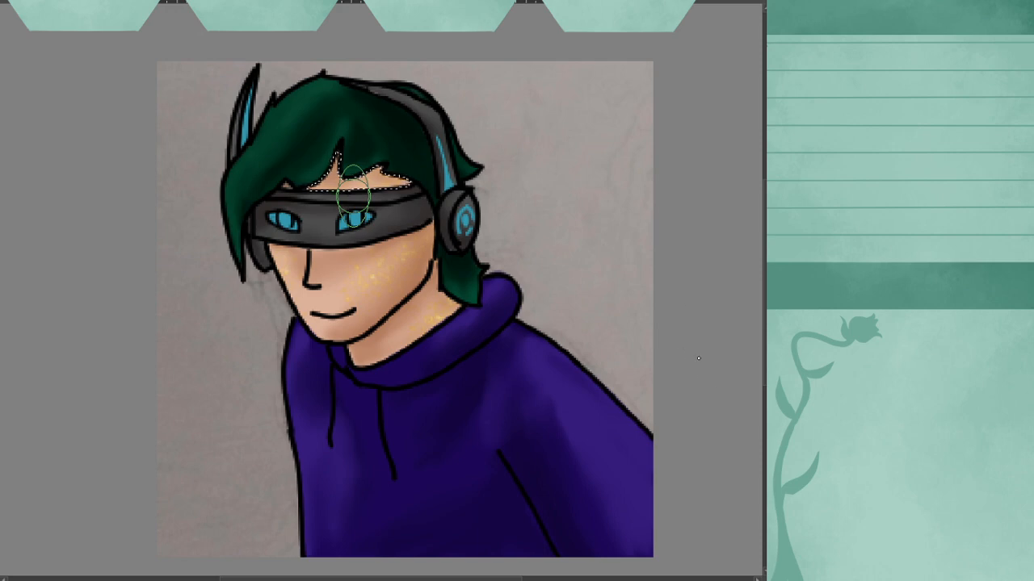
# - Select the background around the figure and paint it with teal, darkening it to a near-black teal
pyautogui.click(181, 363)
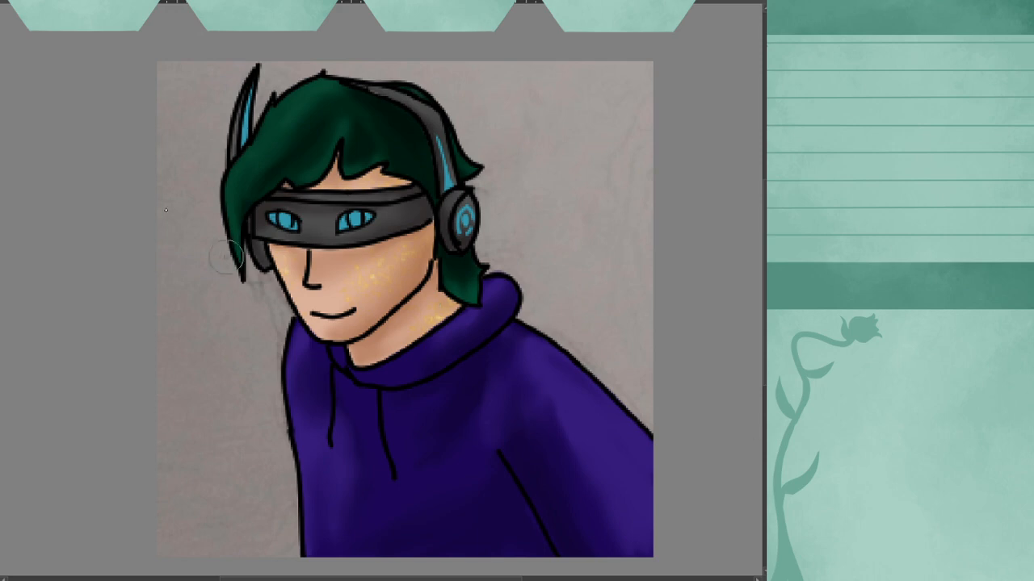
pyautogui.moveTo(204, 54)
pyautogui.mouseDown()
pyautogui.moveTo(145, 110)
pyautogui.moveTo(201, 125)
pyautogui.moveTo(388, 48)
pyautogui.moveTo(415, 219)
pyautogui.moveTo(208, 172)
pyautogui.moveTo(142, 147)
pyautogui.mouseUp()
pyautogui.moveTo(220, 71)
pyautogui.mouseDown()
pyautogui.moveTo(277, 105)
pyautogui.moveTo(277, 461)
pyautogui.moveTo(600, 347)
pyautogui.moveTo(618, 400)
pyautogui.mouseUp()
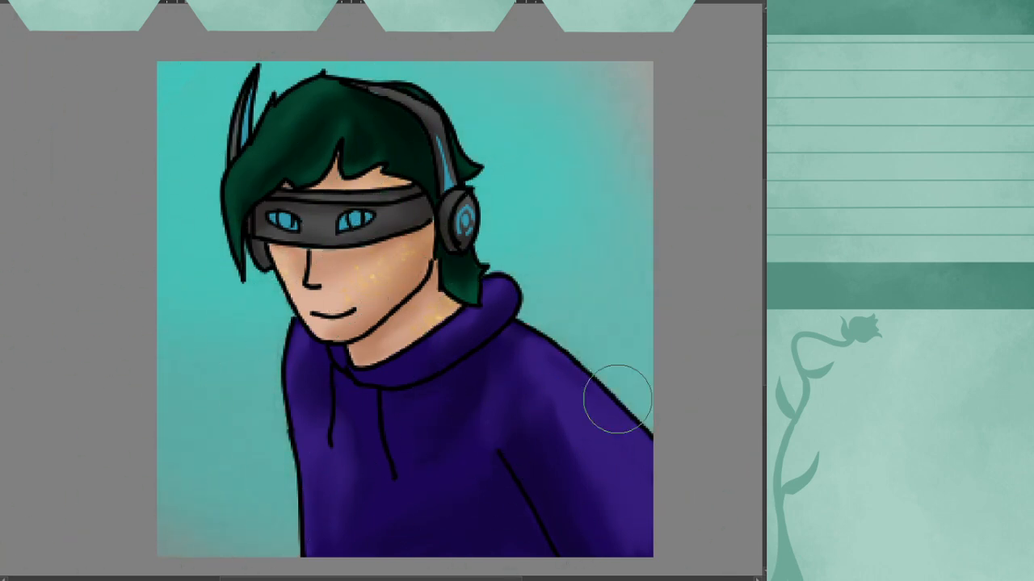
pyautogui.moveTo(566, 238)
pyautogui.mouseDown()
pyautogui.moveTo(531, 480)
pyautogui.moveTo(364, 508)
pyautogui.moveTo(314, 401)
pyautogui.moveTo(461, 277)
pyautogui.moveTo(588, 302)
pyautogui.moveTo(461, 143)
pyautogui.moveTo(309, 257)
pyautogui.moveTo(489, 307)
pyautogui.mouseUp()
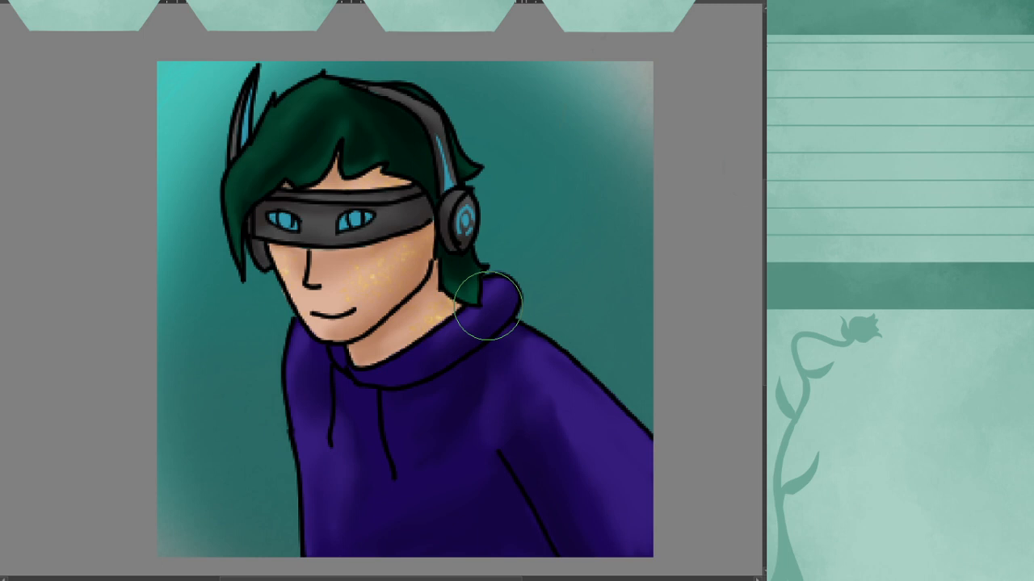
pyautogui.moveTo(489, 307)
pyautogui.mouseDown()
pyautogui.moveTo(657, 300)
pyautogui.moveTo(323, 554)
pyautogui.moveTo(357, 485)
pyautogui.moveTo(523, 309)
pyautogui.moveTo(574, 88)
pyautogui.moveTo(550, 104)
pyautogui.moveTo(361, 137)
pyautogui.moveTo(207, 210)
pyautogui.moveTo(185, 388)
pyautogui.moveTo(202, 473)
pyautogui.mouseUp()
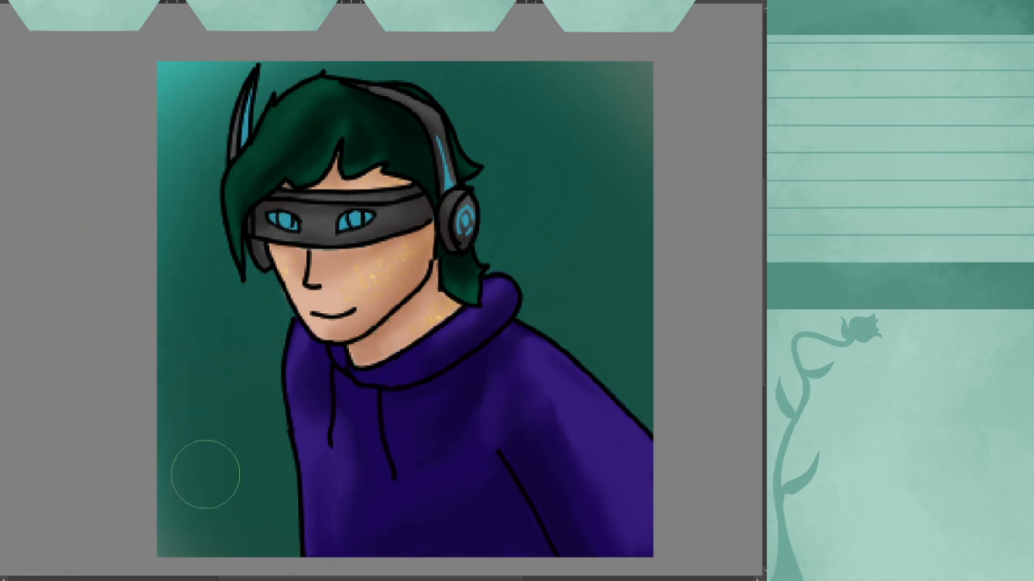
pyautogui.moveTo(589, 319)
pyautogui.mouseDown()
pyautogui.moveTo(461, 549)
pyautogui.moveTo(325, 433)
pyautogui.moveTo(432, 264)
pyautogui.moveTo(334, 235)
pyautogui.moveTo(203, 231)
pyautogui.moveTo(531, 213)
pyautogui.moveTo(282, 107)
pyautogui.moveTo(180, 231)
pyautogui.moveTo(538, 224)
pyautogui.moveTo(473, 512)
pyautogui.moveTo(685, 315)
pyautogui.moveTo(621, 111)
pyautogui.moveTo(388, 102)
pyautogui.moveTo(154, 121)
pyautogui.moveTo(165, 79)
pyautogui.moveTo(153, 92)
pyautogui.moveTo(173, 461)
pyautogui.moveTo(495, 378)
pyautogui.moveTo(606, 558)
pyautogui.moveTo(674, 507)
pyautogui.mouseUp()
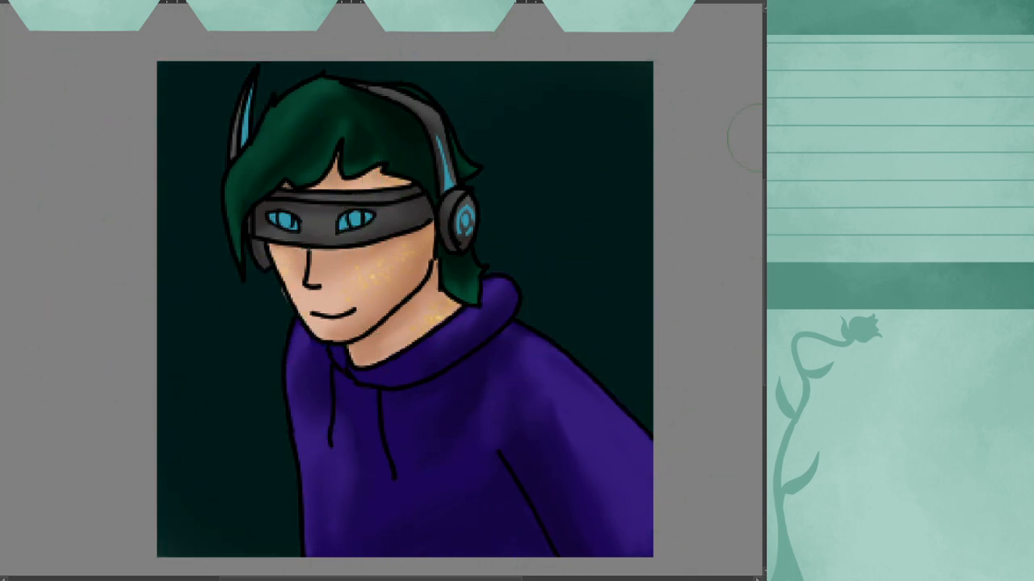
# - Try brushing lighter teal glows into the dark background on both sides of the figure and undo the strokes
pyautogui.moveTo(473, 219)
pyautogui.mouseDown()
pyautogui.moveTo(212, 127)
pyautogui.moveTo(166, 235)
pyautogui.moveTo(190, 509)
pyautogui.mouseUp()
pyautogui.moveTo(578, 93); pyautogui.dragTo(620, 274)
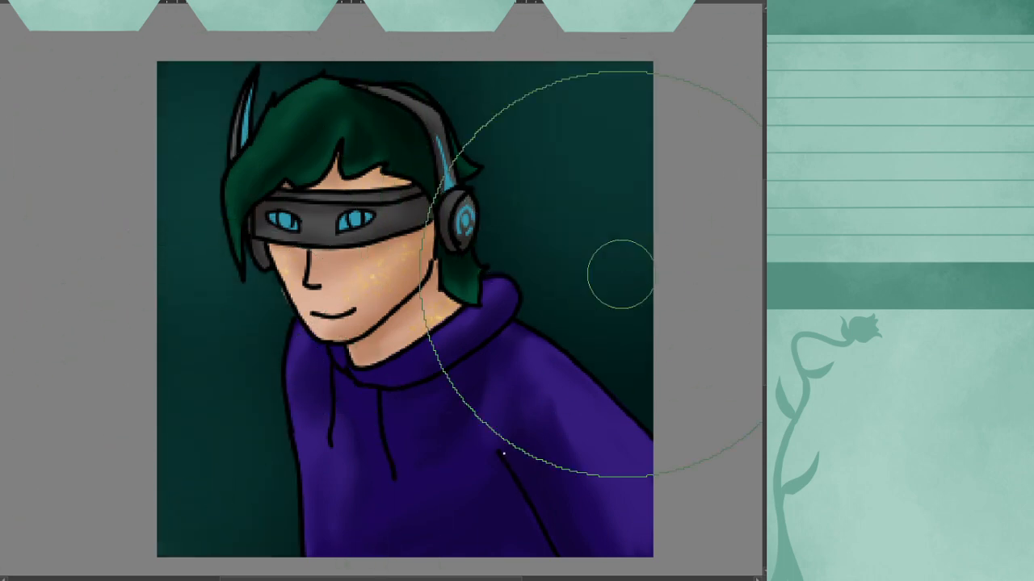
pyautogui.moveTo(217, 510)
pyautogui.mouseDown()
pyautogui.moveTo(257, 542)
pyautogui.moveTo(316, 546)
pyautogui.mouseUp()
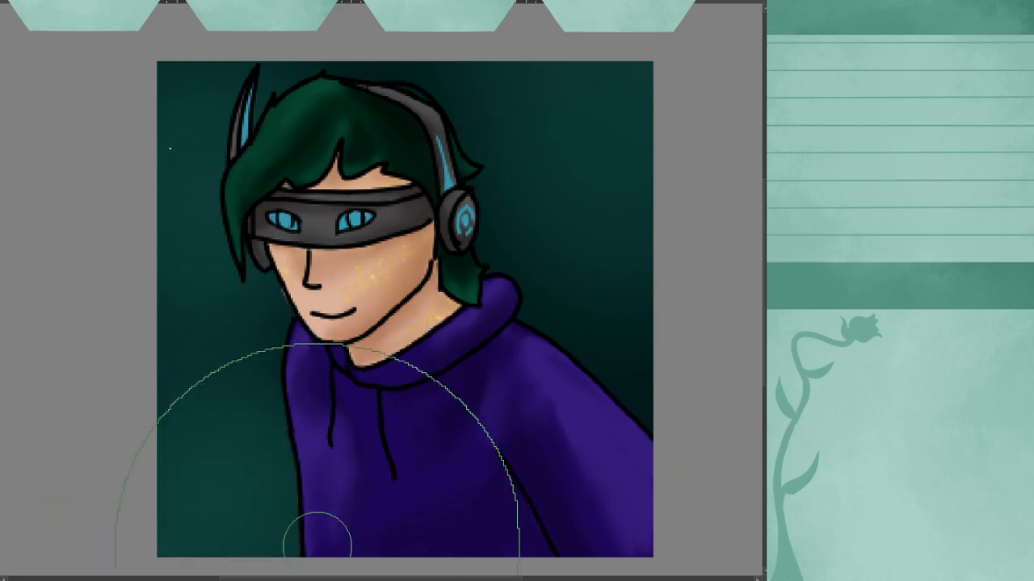
pyautogui.moveTo(171, 137); pyautogui.dragTo(200, 124)
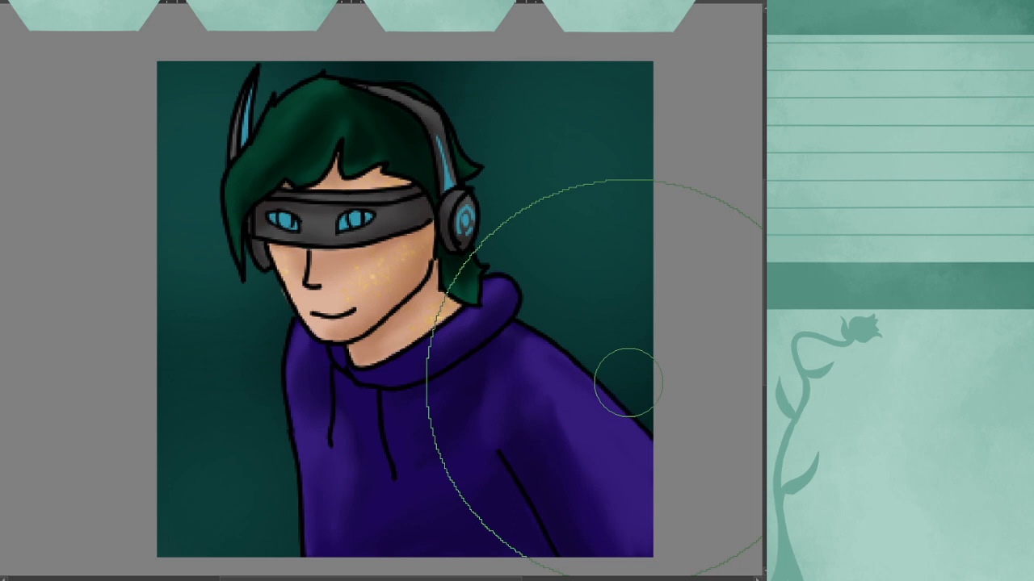
pyautogui.hotkey('ctrl', 'z')
pyautogui.hotkey('ctrl', 'z')
pyautogui.hotkey('ctrl', 'z')
pyautogui.hotkey('ctrl', 'z')
pyautogui.hotkey('ctrl', 'z')
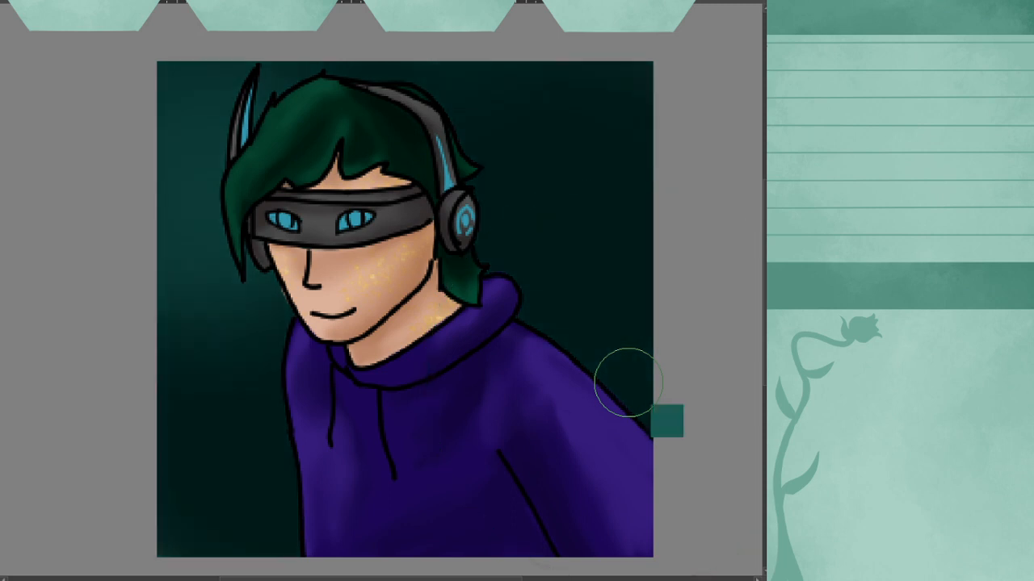
pyautogui.hotkey('ctrl', 'z')
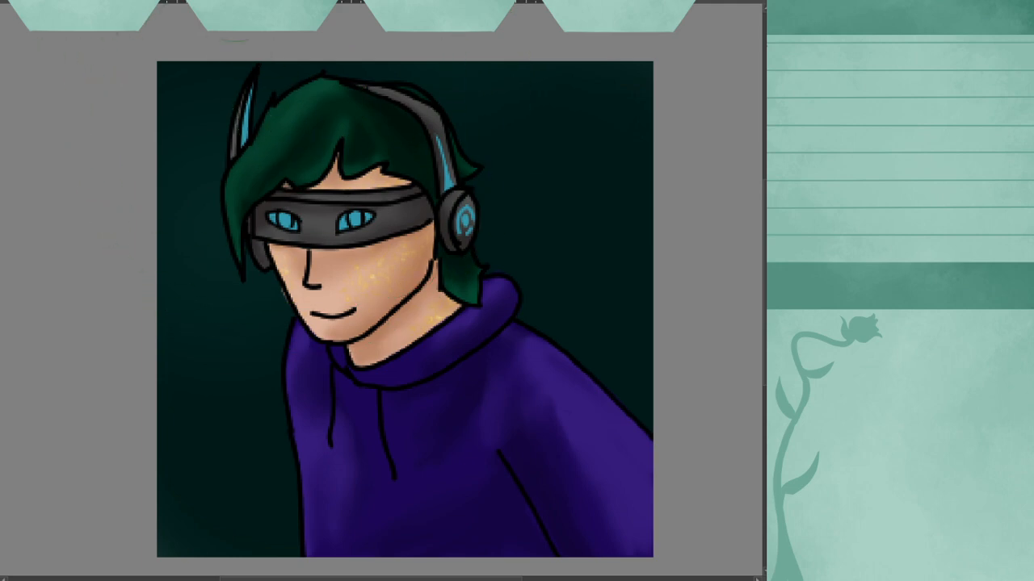
# - Brush a soft, subtle teal glow with a large brush into the dark background on both sides of the head
pyautogui.moveTo(177, 133); pyautogui.dragTo(202, 217)
pyautogui.moveTo(622, 205); pyautogui.dragTo(594, 218)
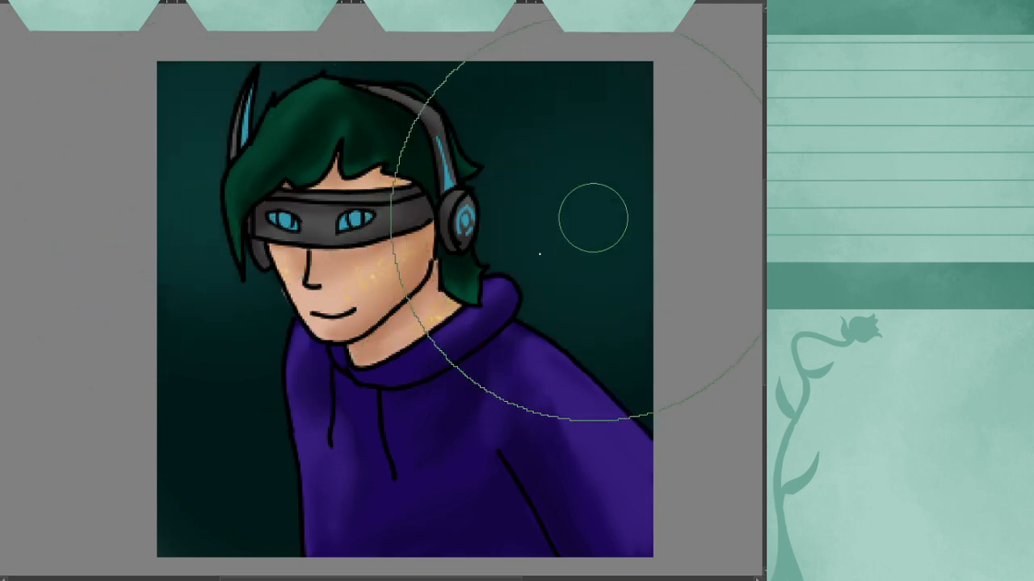